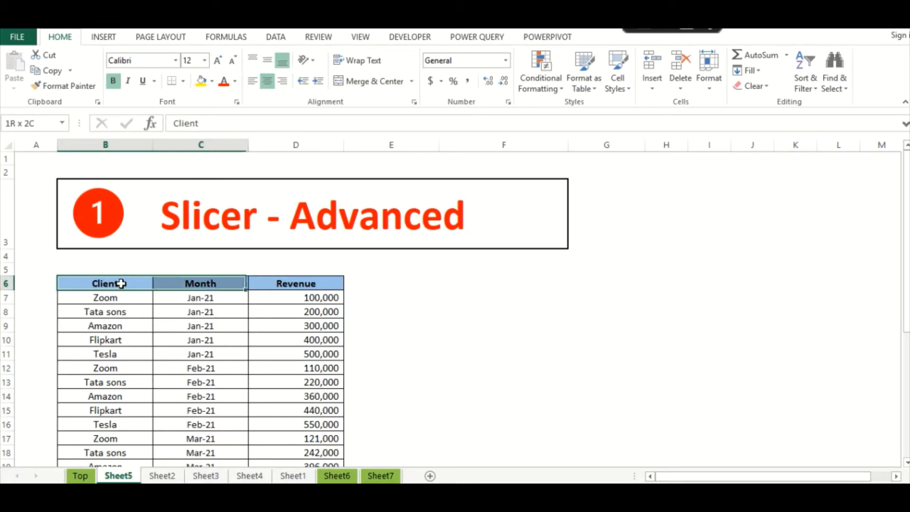
- Select the client revenue table from B6 to its last row and launch the PivotTable and PivotChart Wizard with Alt+D+P
key(ctrl+shift+Down)
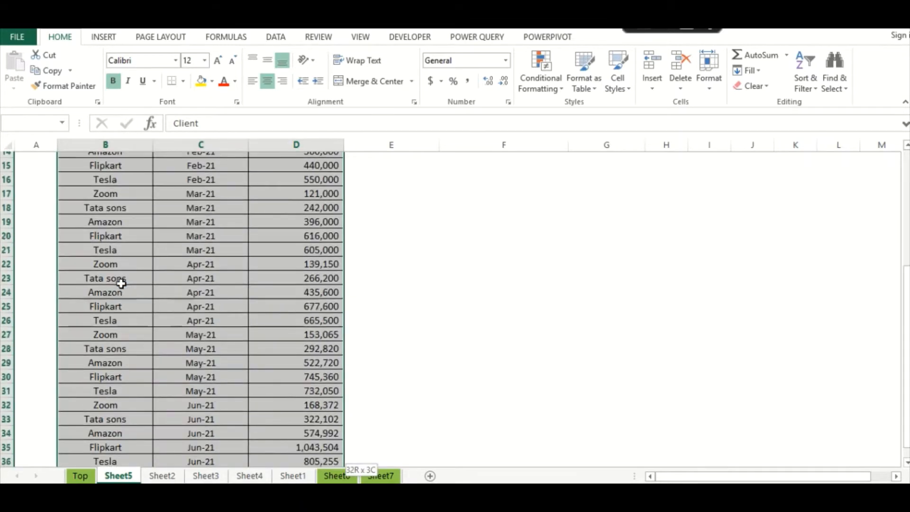
scroll(122, 283, down, 1)
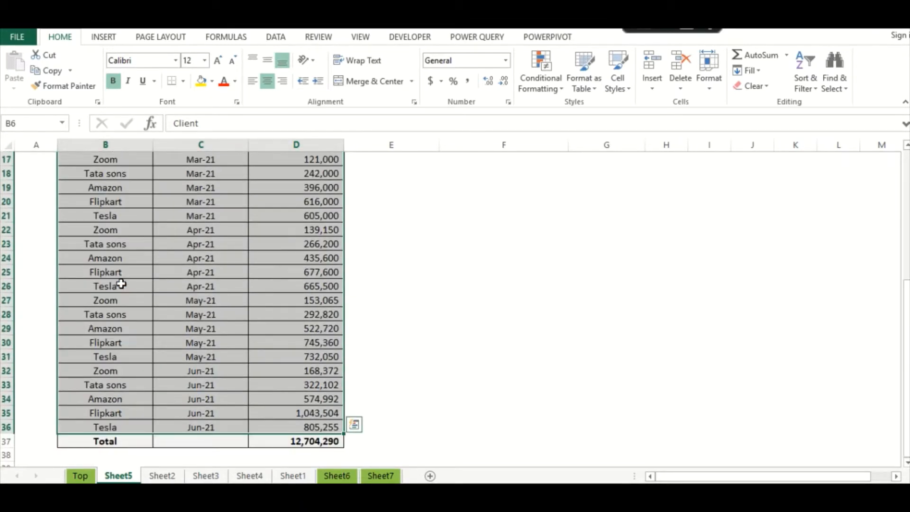
key(alt+d)
key(p)
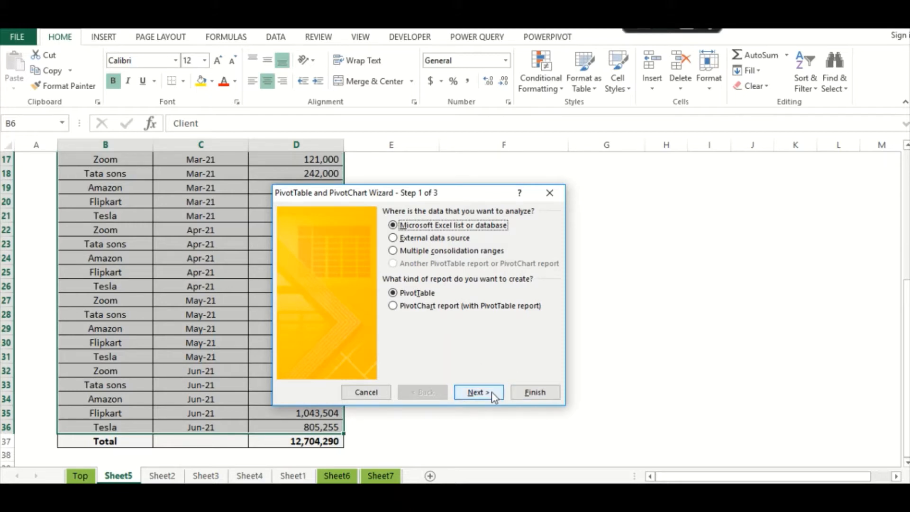
- Create the PivotTable from $B$6:$D$36 on the existing worksheet at cell F7
click(477, 392)
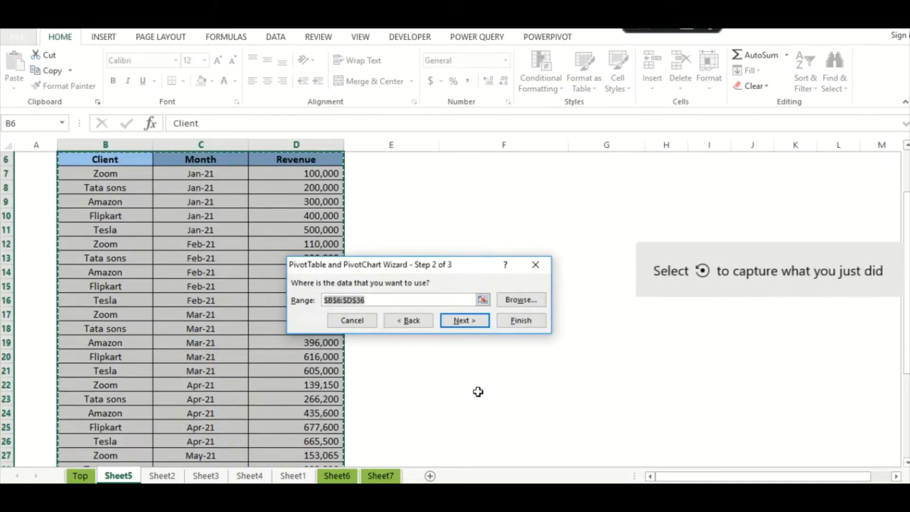
click(459, 322)
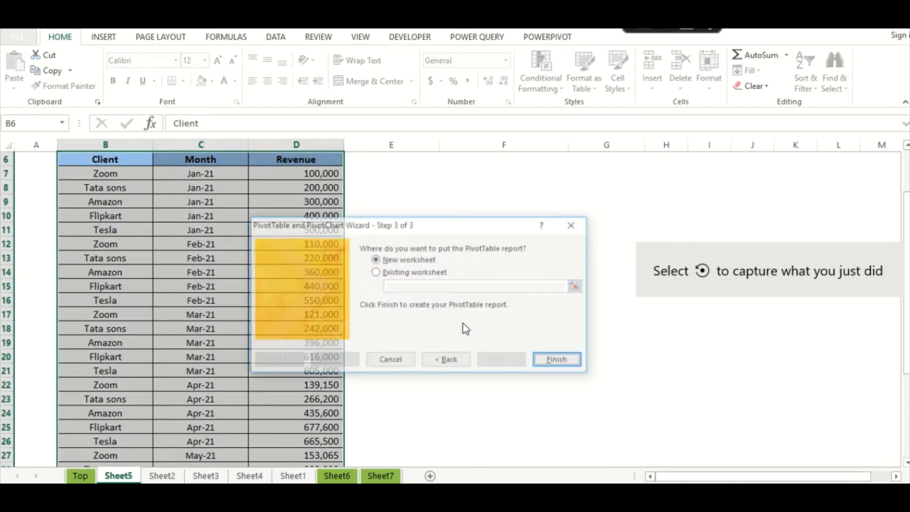
click(374, 272)
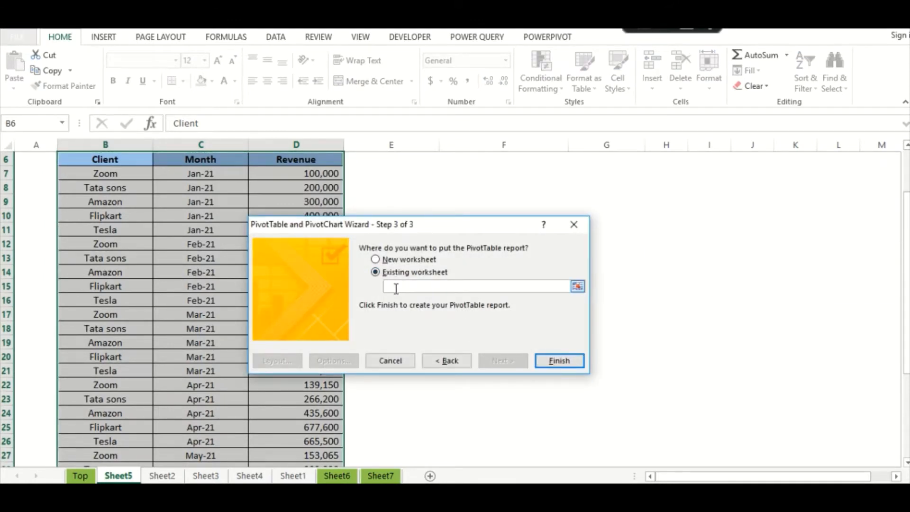
drag(388, 230, 530, 245)
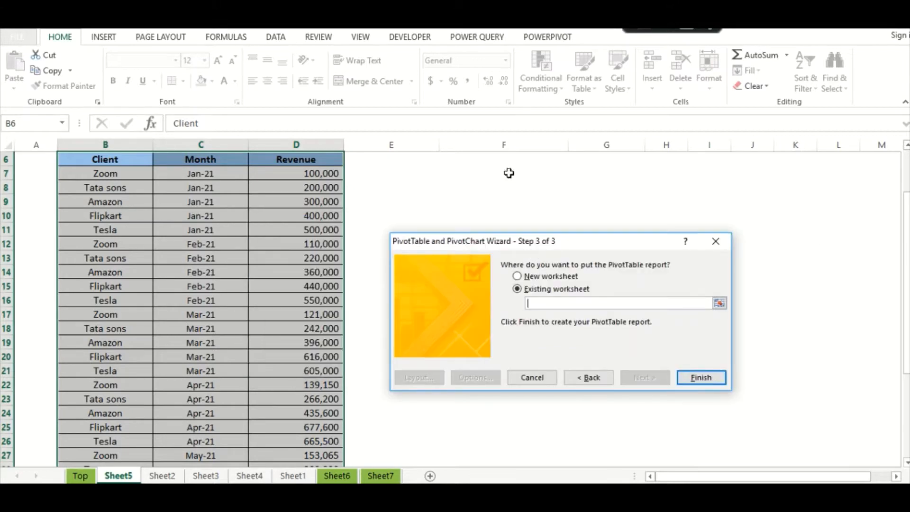
click(458, 166)
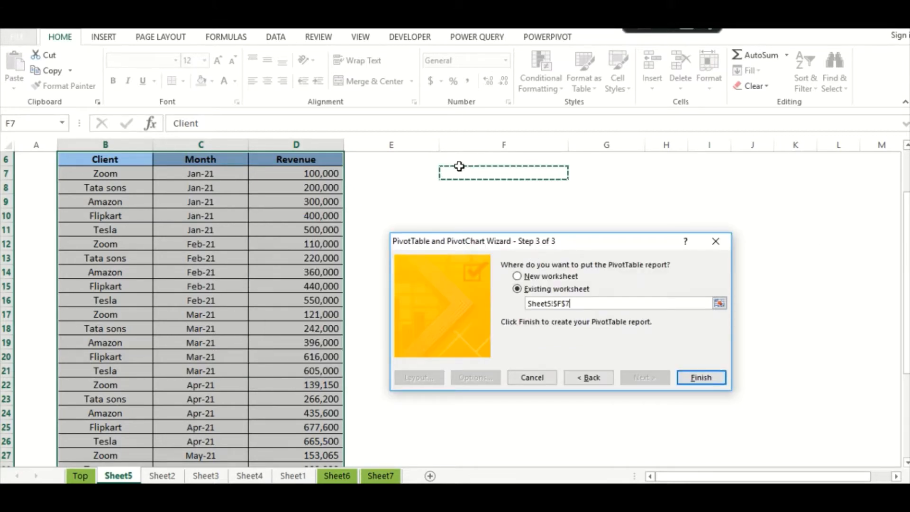
click(698, 377)
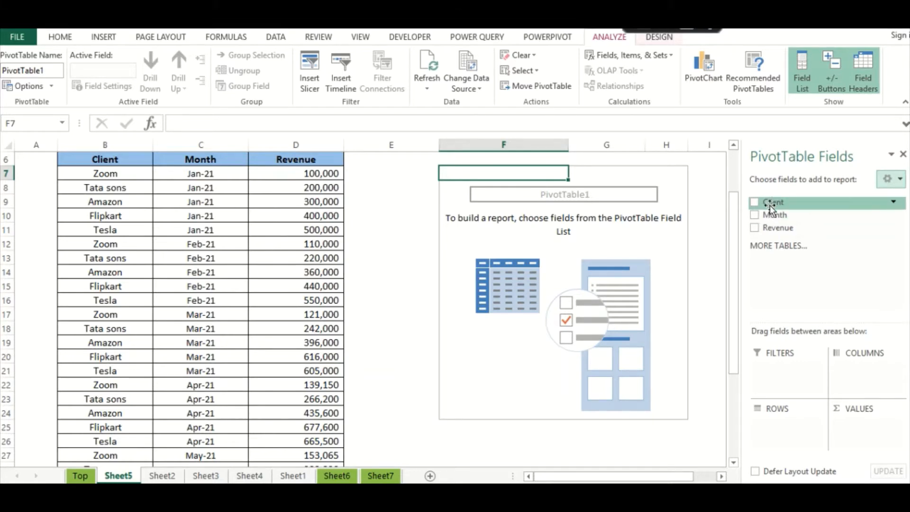
- Build the pivot with Month in rows and Sum of Revenue in values
drag(770, 215, 776, 429)
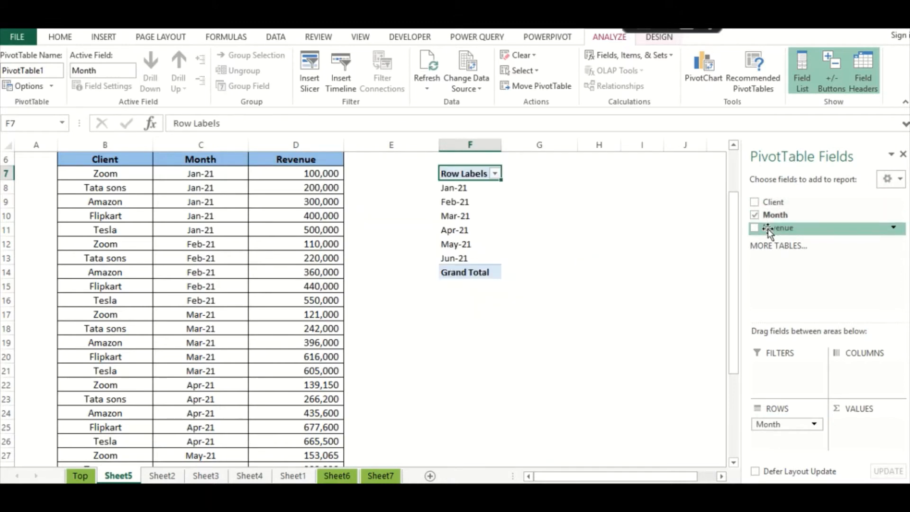
drag(769, 231, 875, 434)
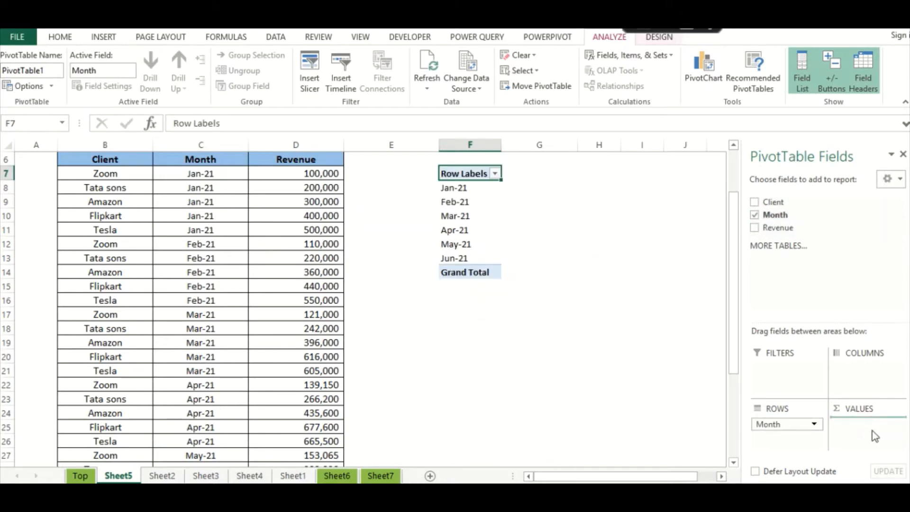
click(567, 322)
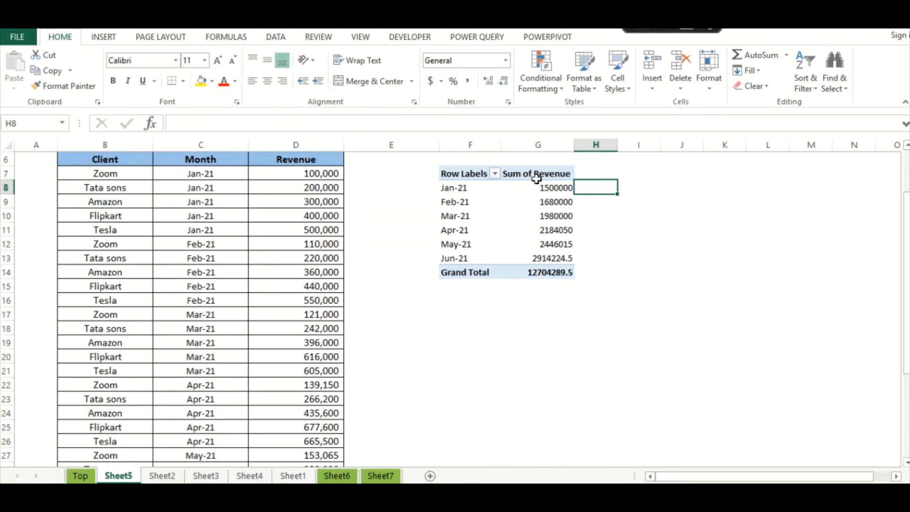
- Format the revenue sums in column G with Comma Style and no decimals
click(530, 145)
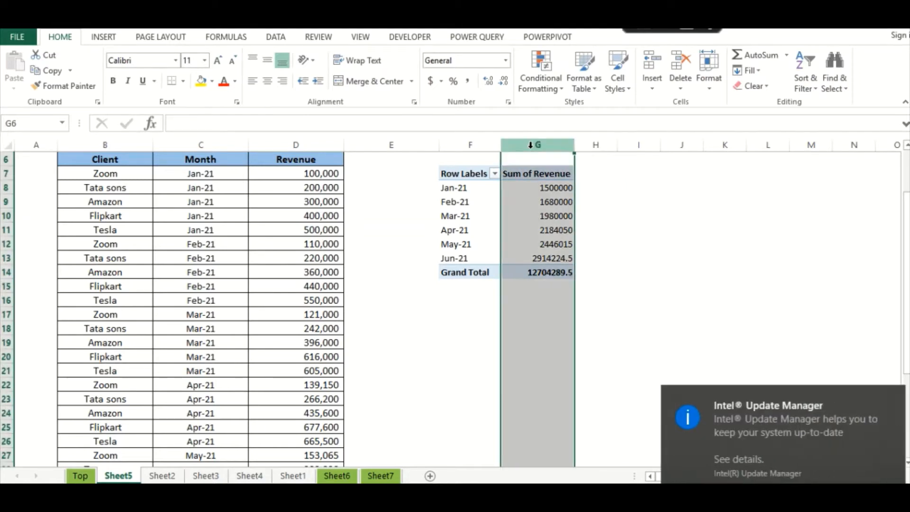
click(467, 85)
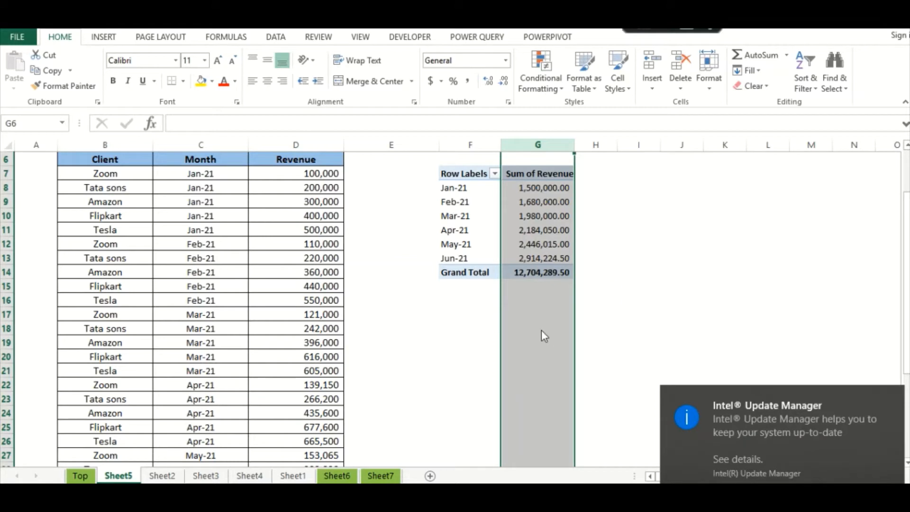
click(539, 299)
scroll(538, 299, up, 2)
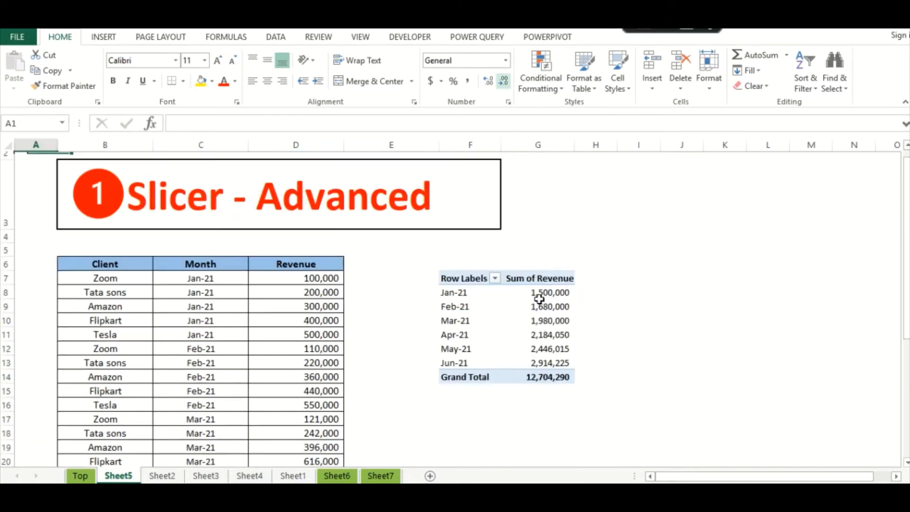
click(550, 297)
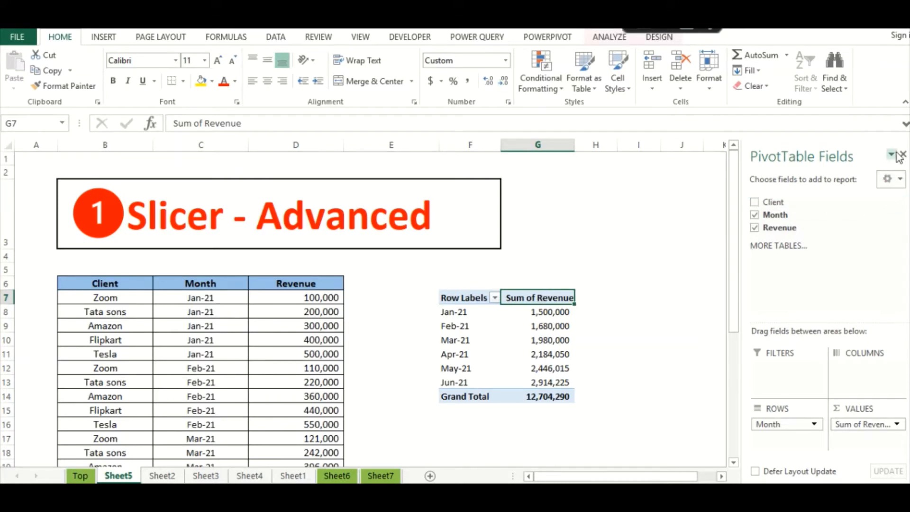
click(519, 425)
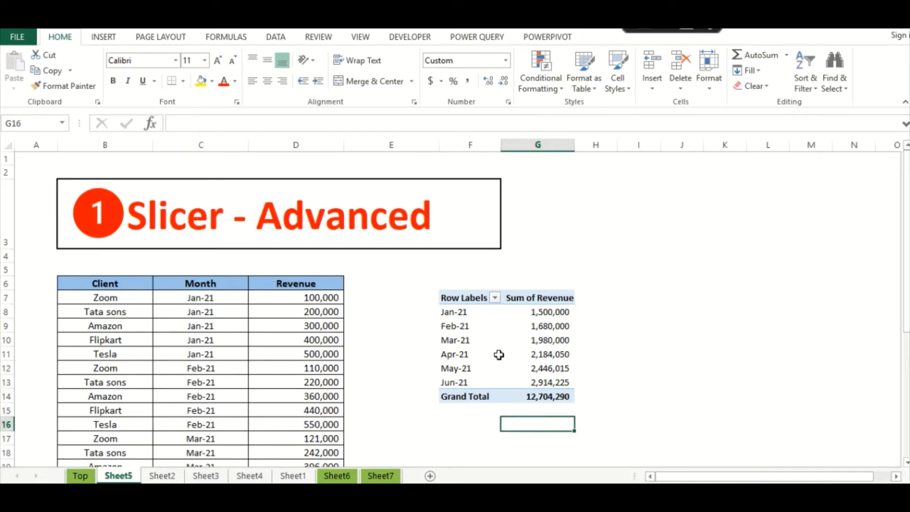
click(533, 315)
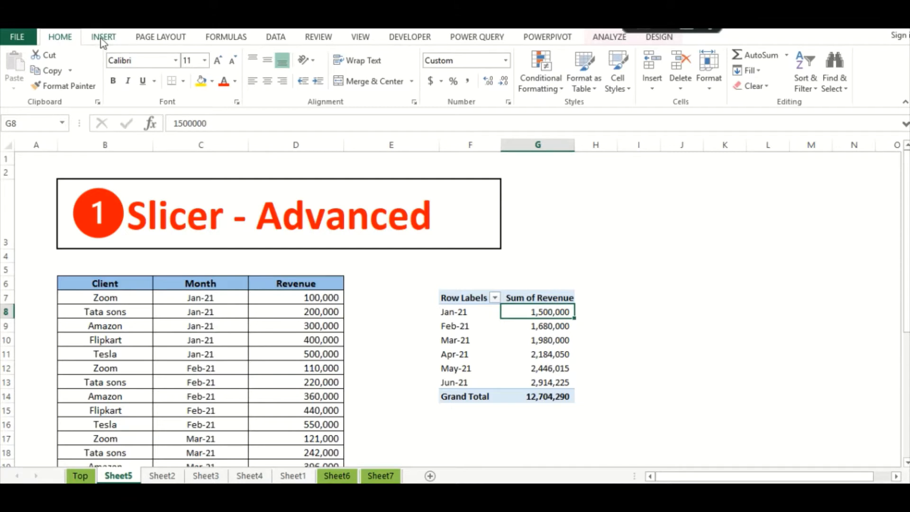
- Insert a Client slicer for the pivot and place it right of the pivot table
click(102, 38)
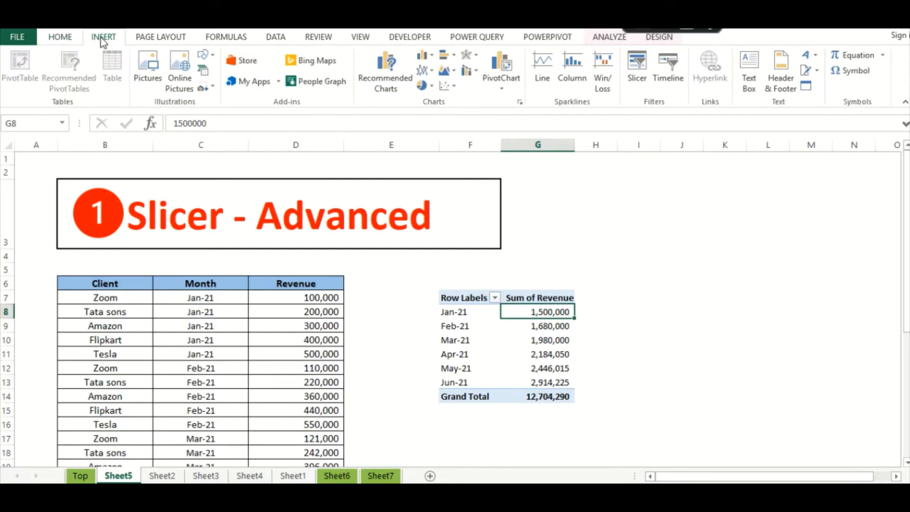
click(643, 90)
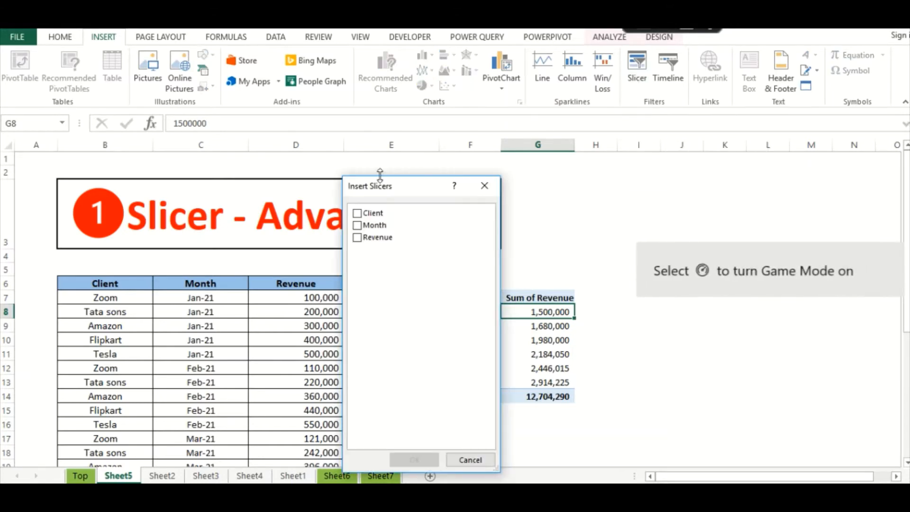
drag(392, 189, 706, 175)
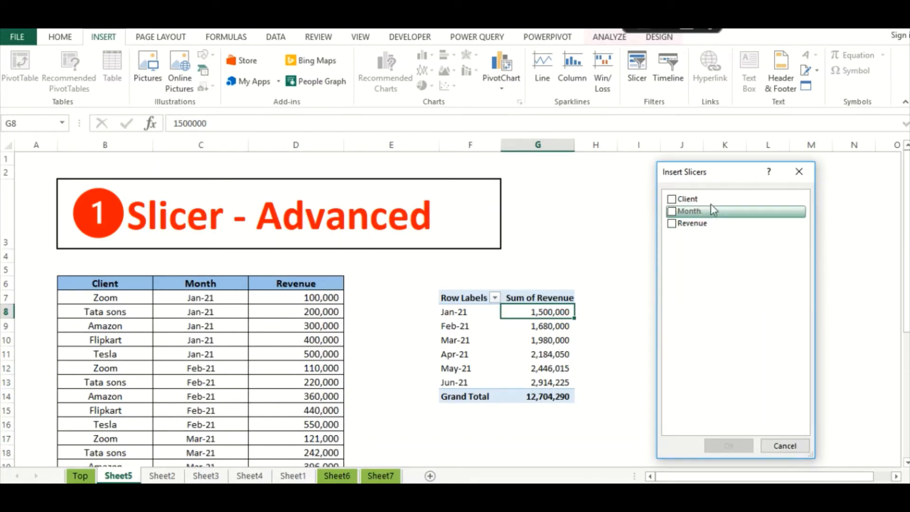
click(671, 199)
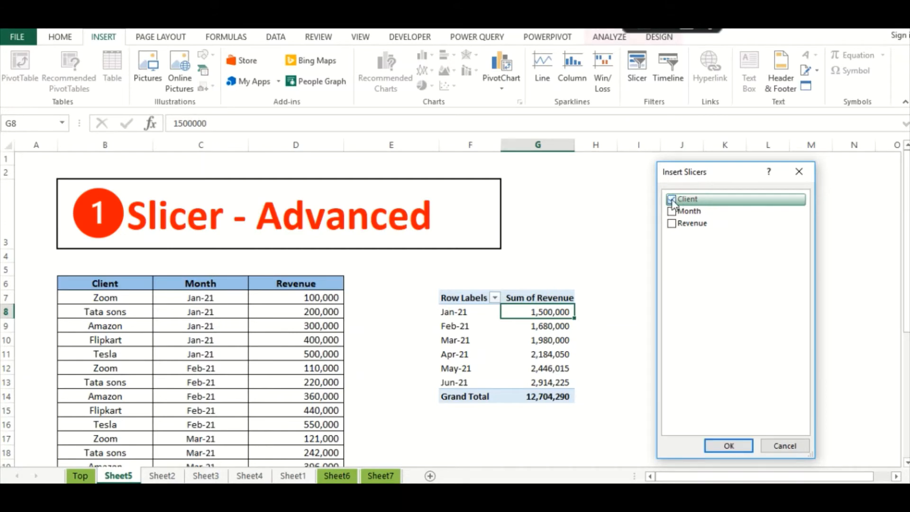
click(727, 446)
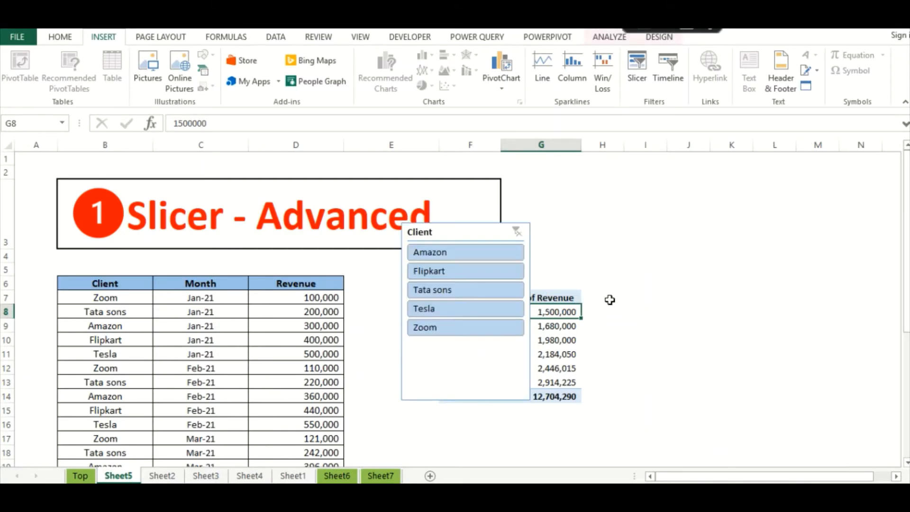
drag(471, 232, 689, 231)
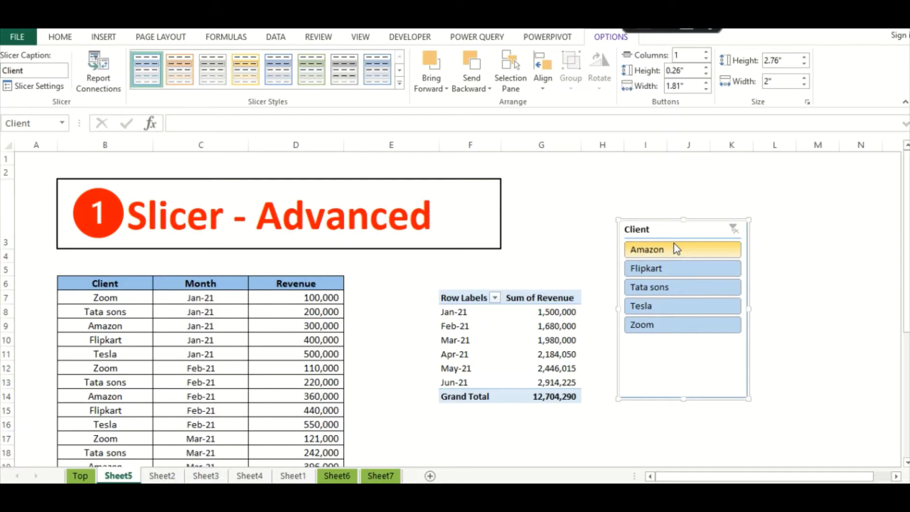
drag(674, 230, 676, 233)
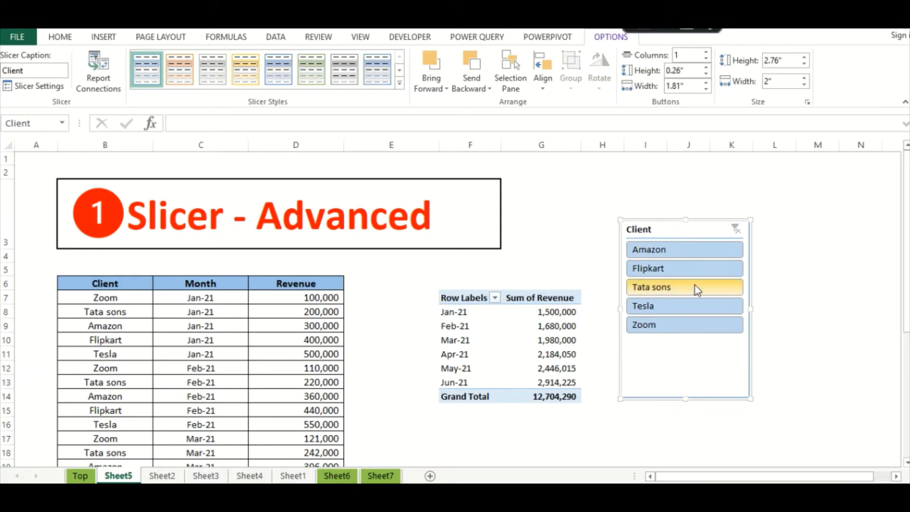
click(676, 252)
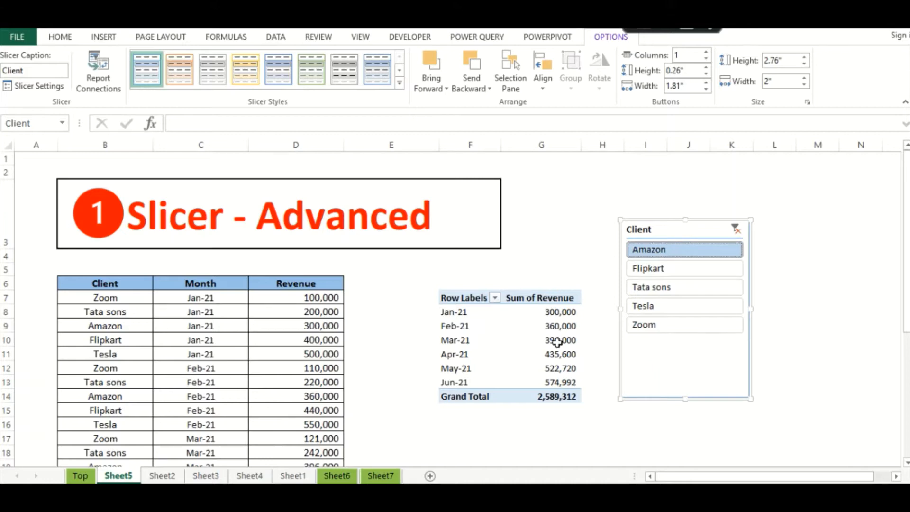
click(662, 268)
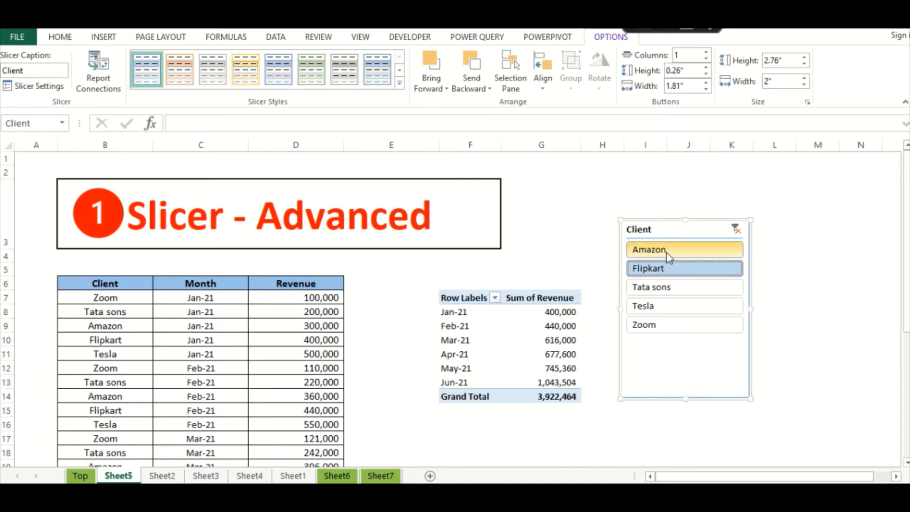
ctrl+click(666, 252)
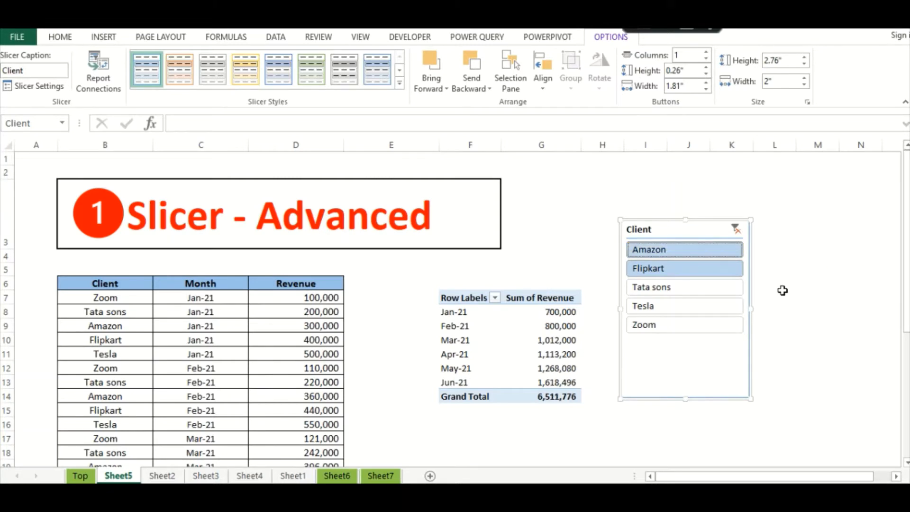
click(735, 229)
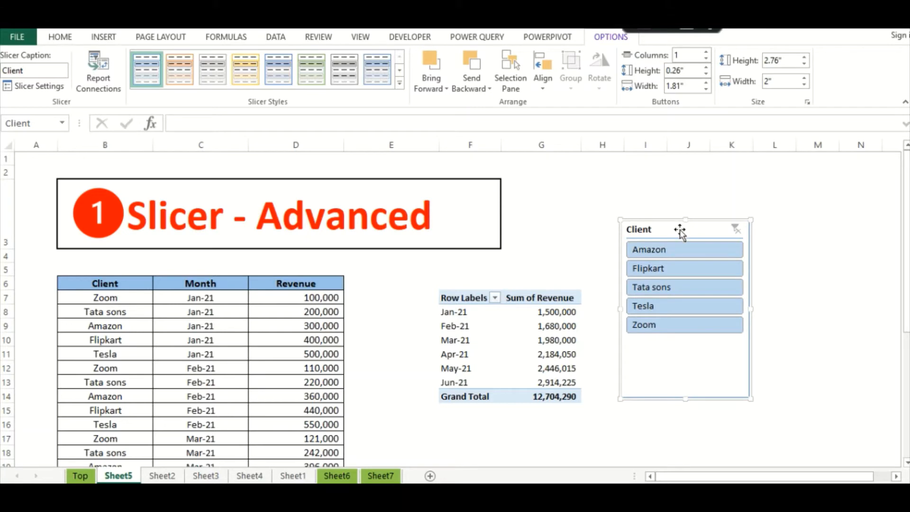
- Shorten the Client slicer to 2.03 inches around its five buttons and nudge it left
drag(679, 230, 678, 233)
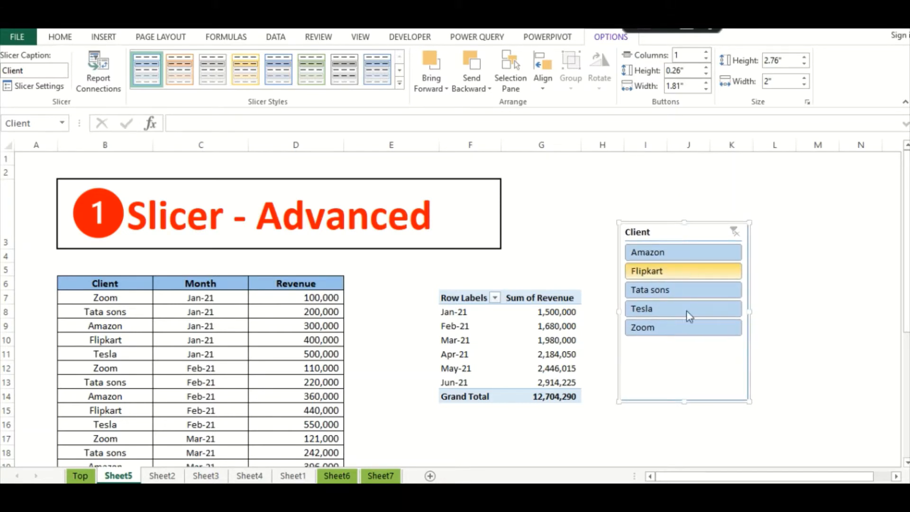
drag(684, 400, 683, 374)
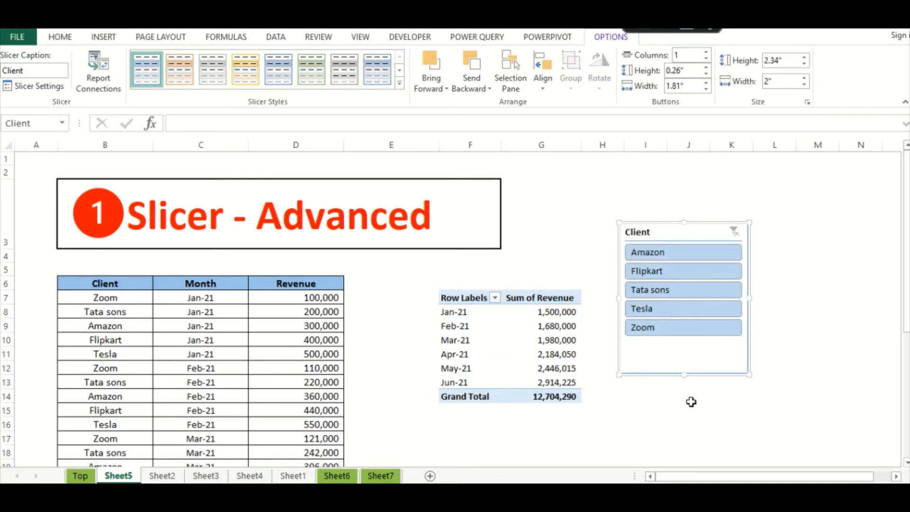
drag(683, 373, 681, 318)
drag(735, 280, 681, 353)
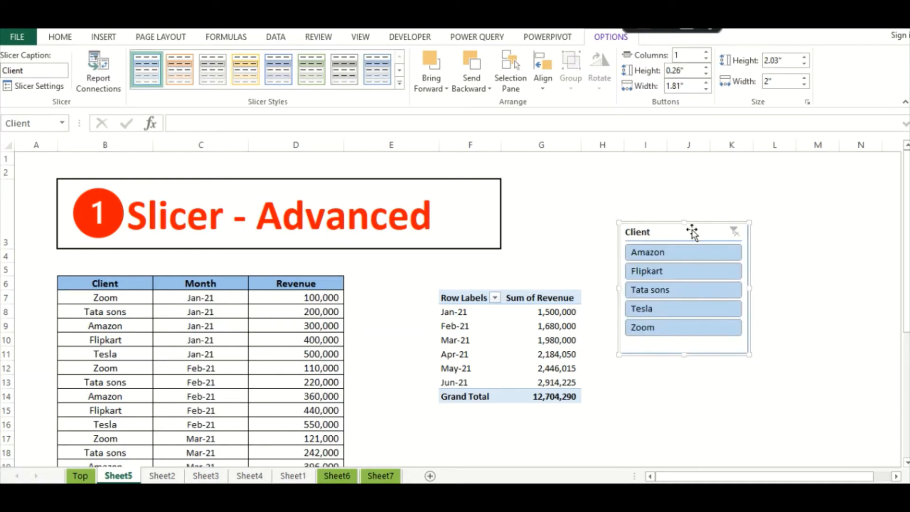
drag(693, 229, 675, 232)
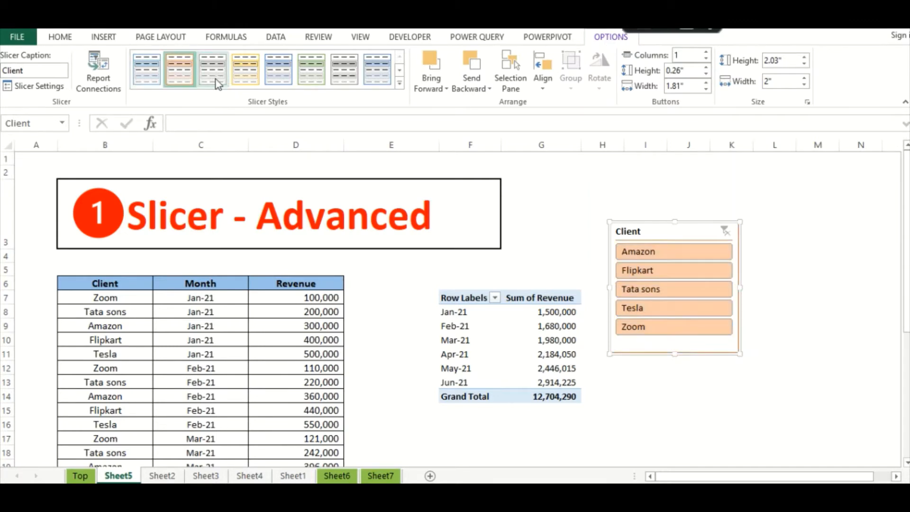
- Give the Client slicer the yellow style, 2 button columns, and widen it to 3.33 inches
click(251, 75)
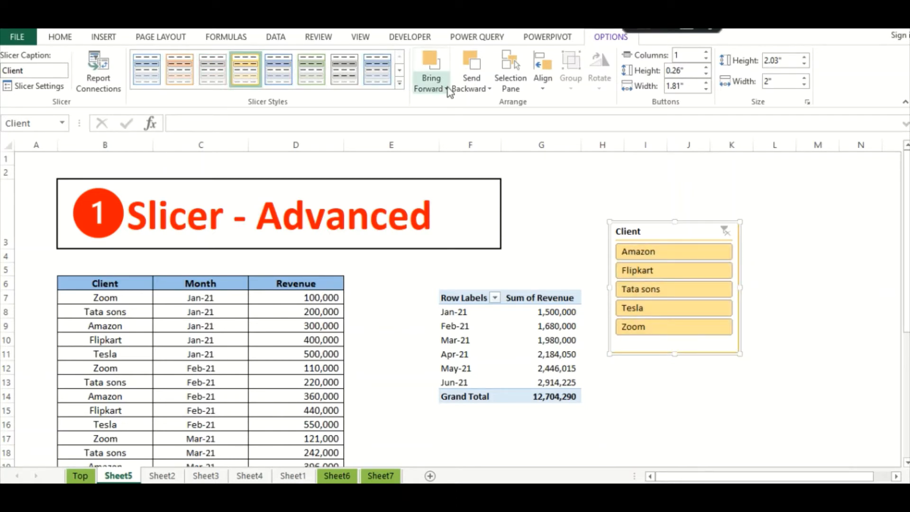
click(686, 55)
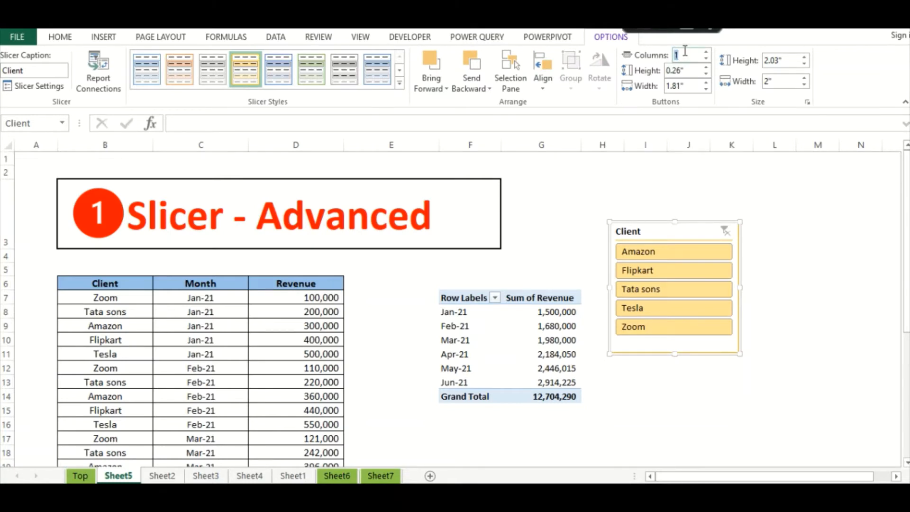
text(2)
key(Return)
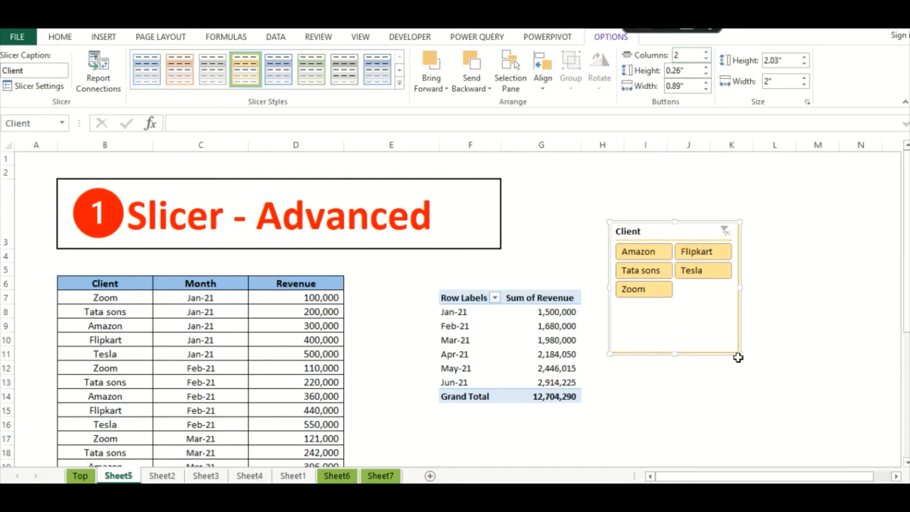
drag(739, 353, 826, 318)
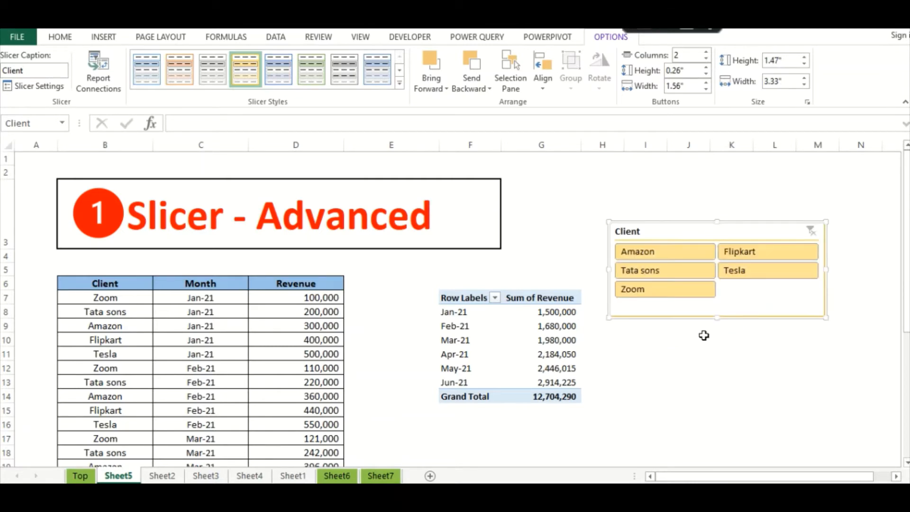
drag(694, 234, 688, 232)
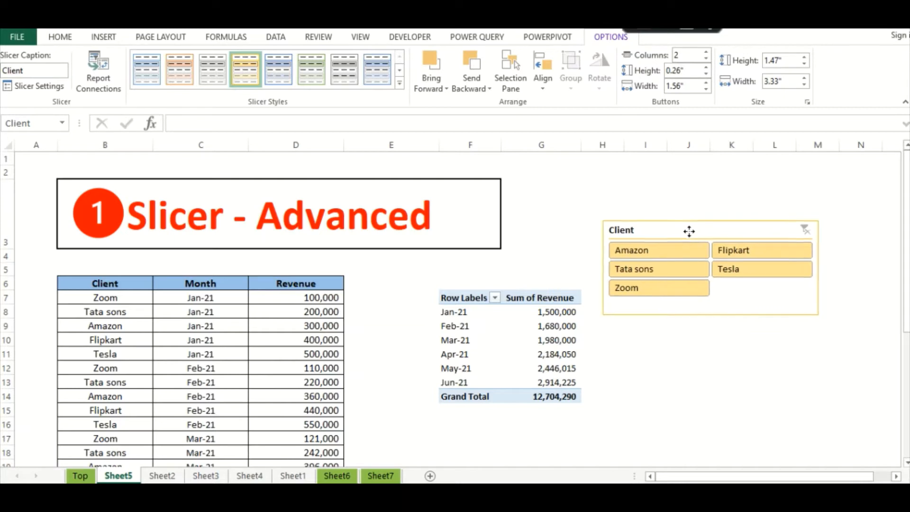
right_click(656, 230)
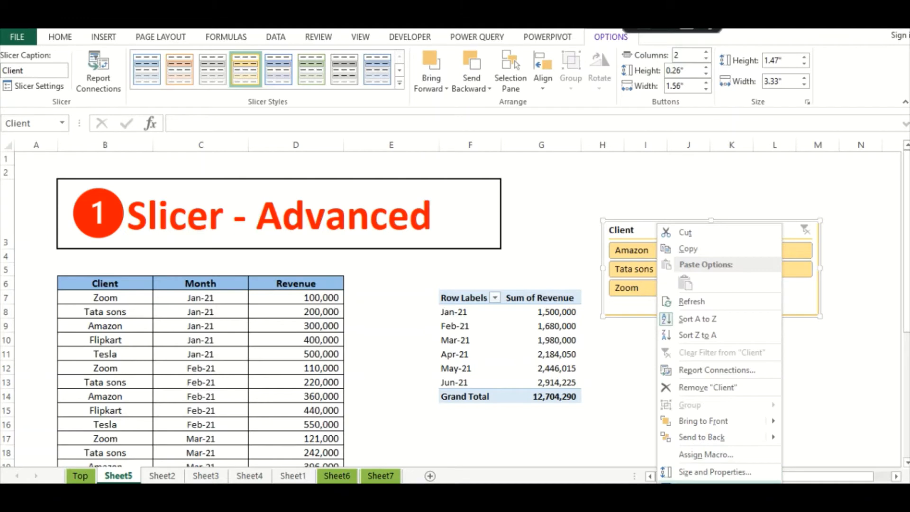
key(Escape)
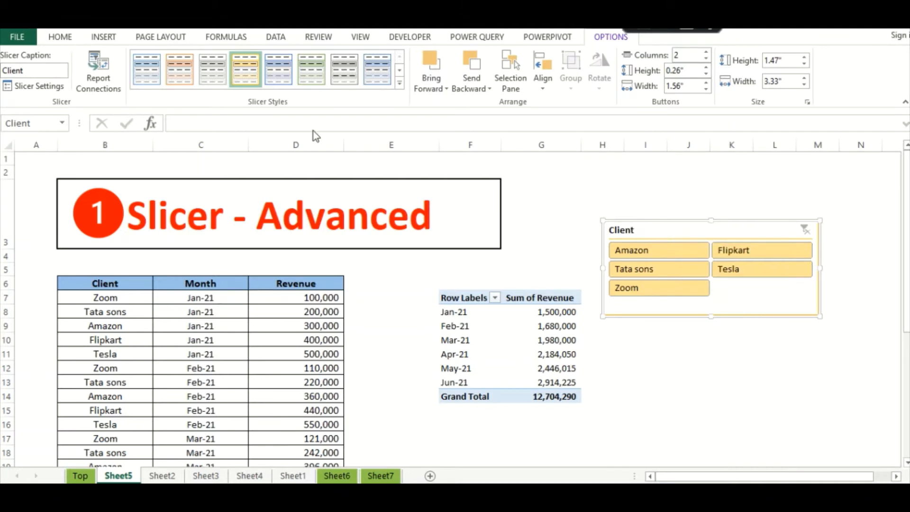
click(24, 90)
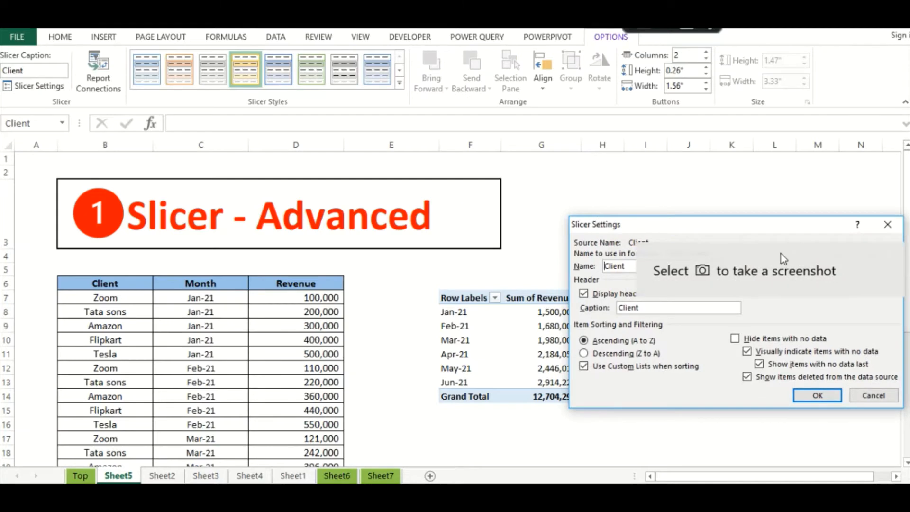
drag(724, 222, 509, 205)
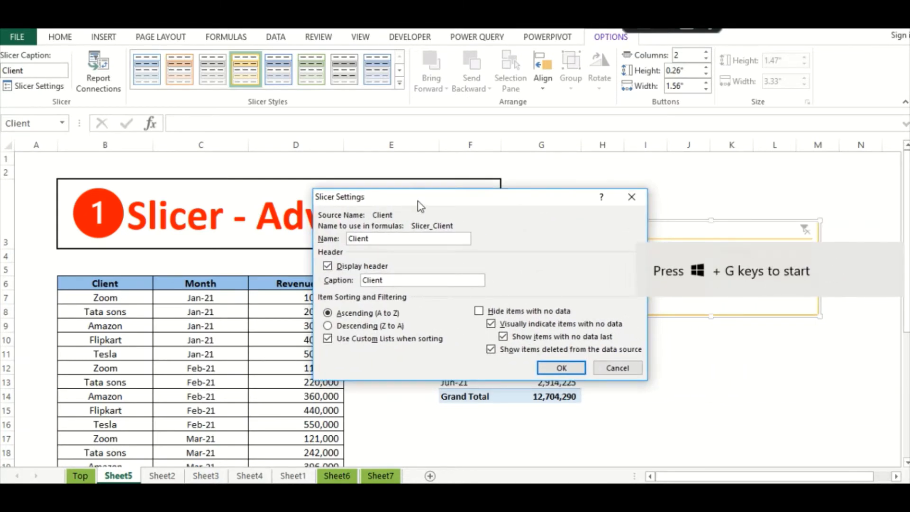
drag(418, 205, 403, 204)
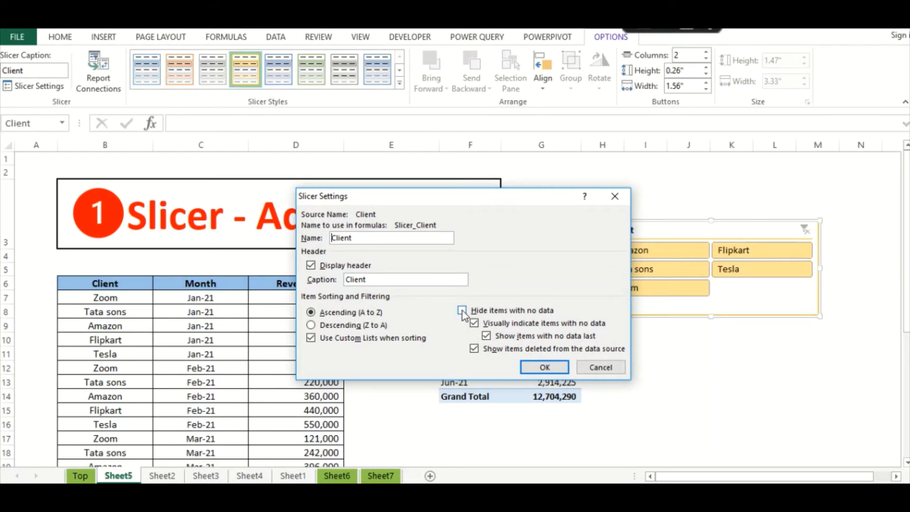
click(613, 371)
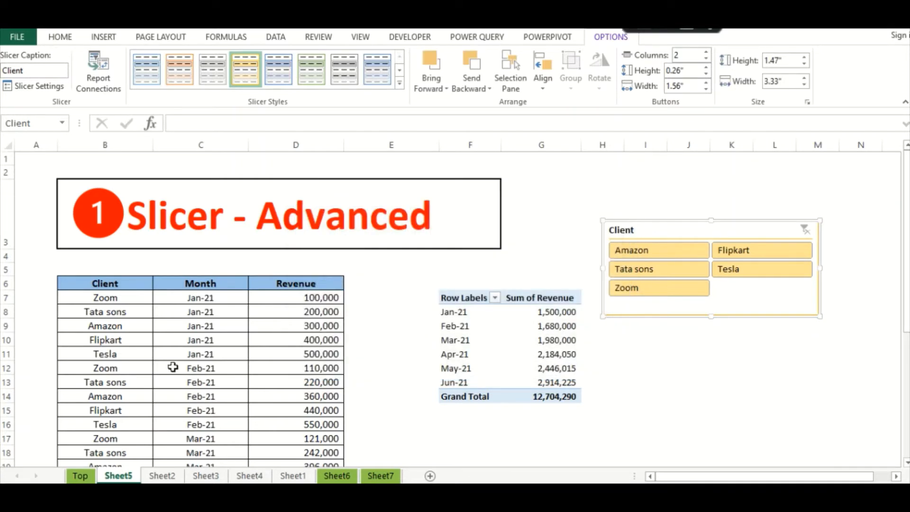
click(103, 372)
key(ctrl+Down)
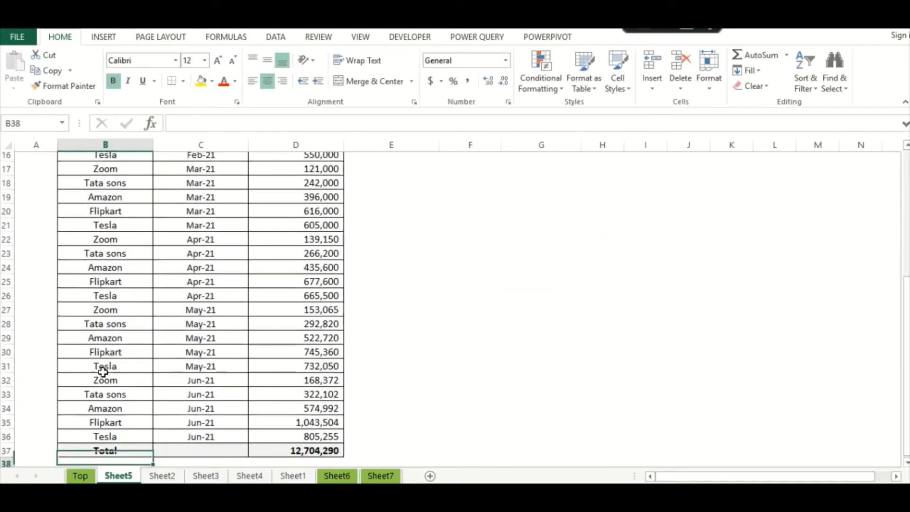
key(Up)
key(Up)
key(Up)
key(Up)
key(Up)
key(Up)
key(Up)
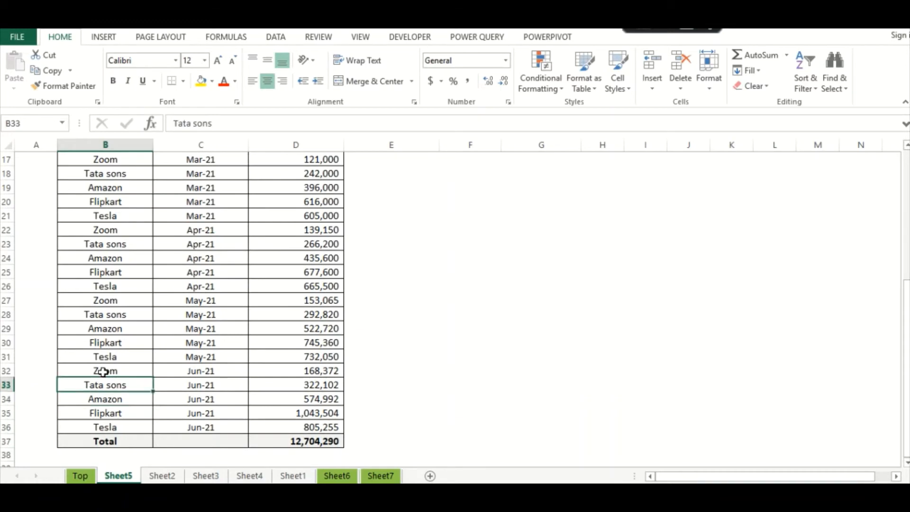
key(shift+space)
key(shift+Down)
key(shift+Down)
key(shift+Down)
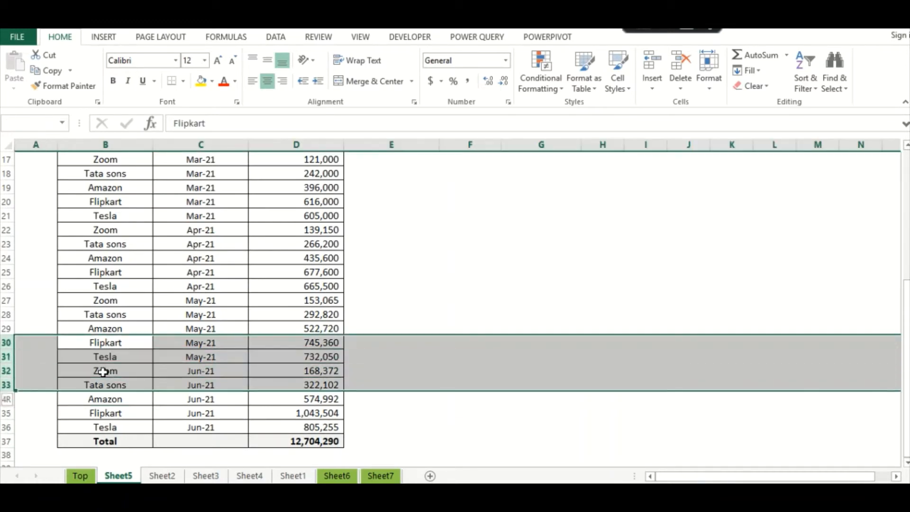
key(ctrl+c)
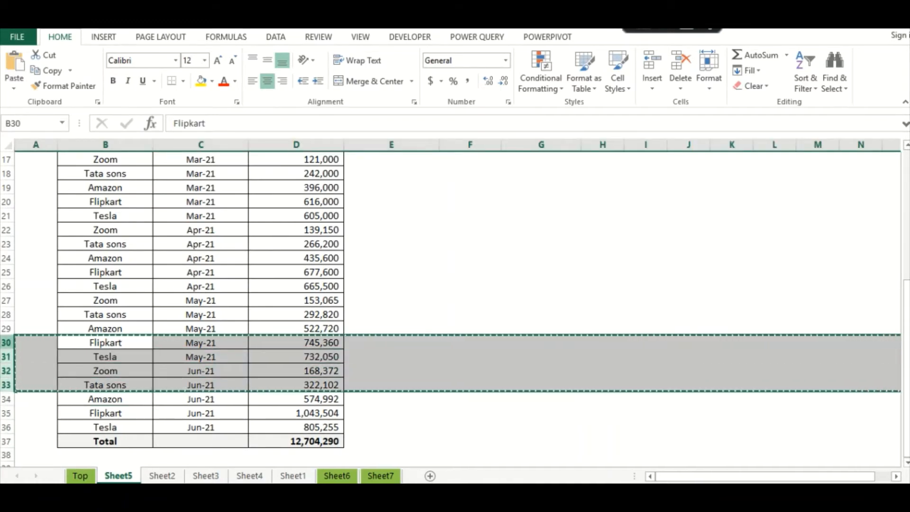
right_click(14, 350)
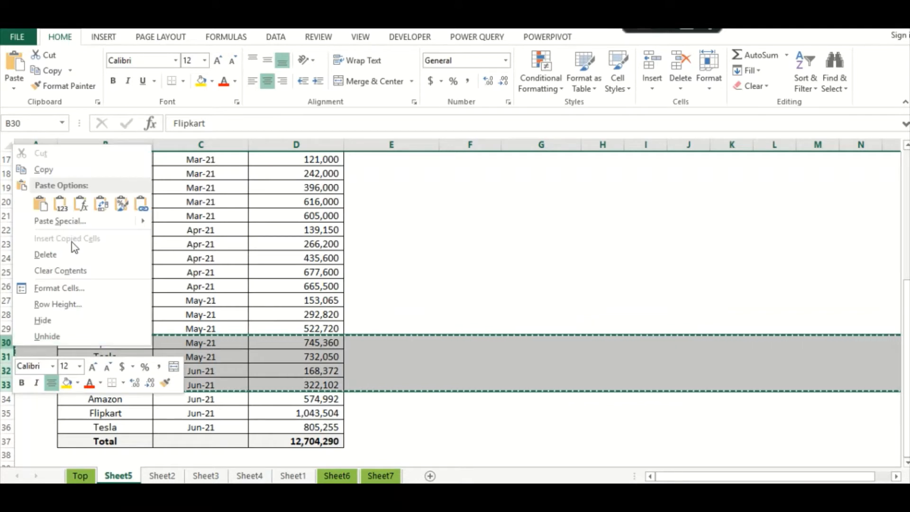
key(Escape)
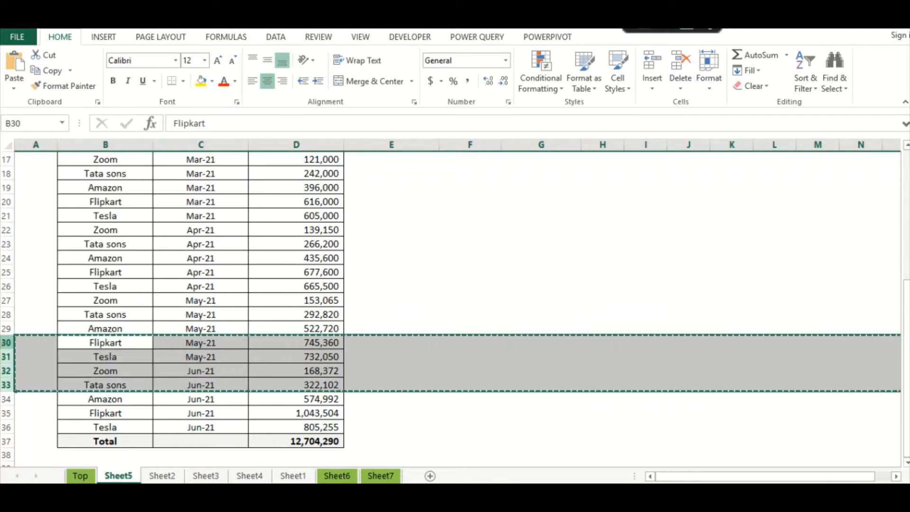
key(Escape)
right_click(7, 350)
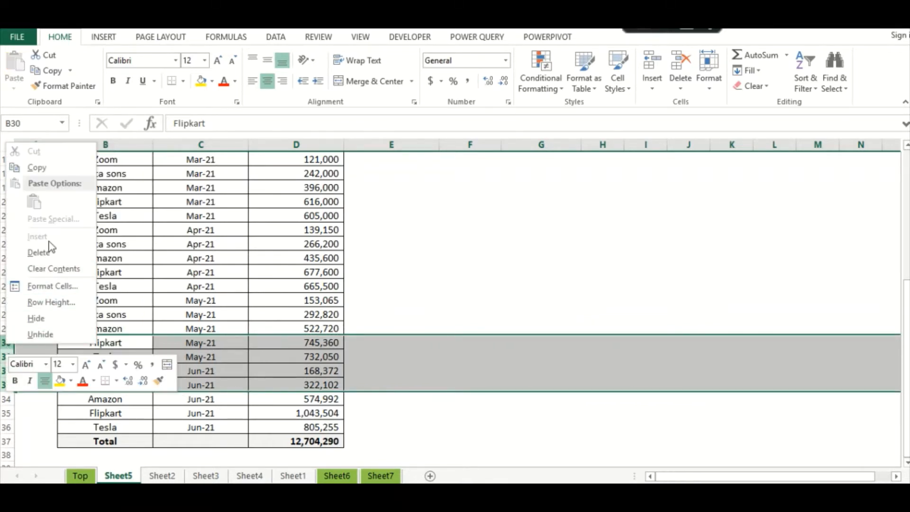
key(Escape)
click(77, 336)
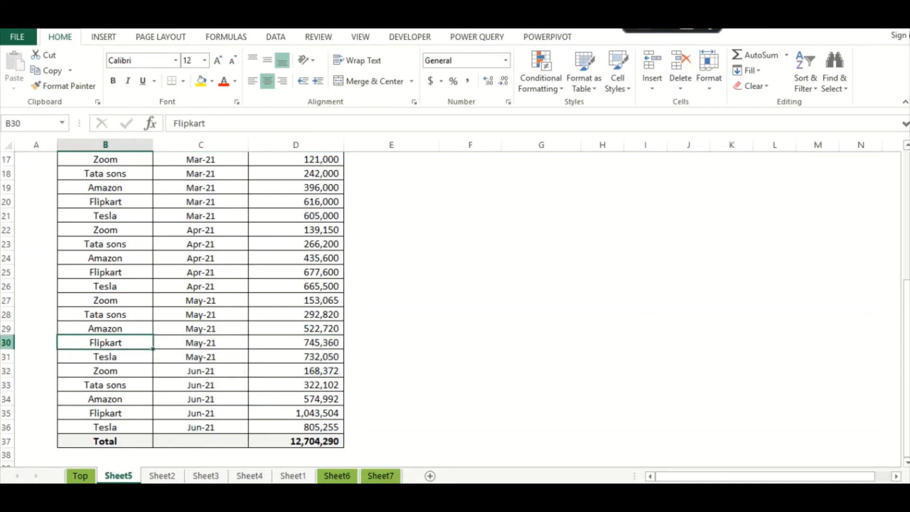
right_click(7, 343)
key(Escape)
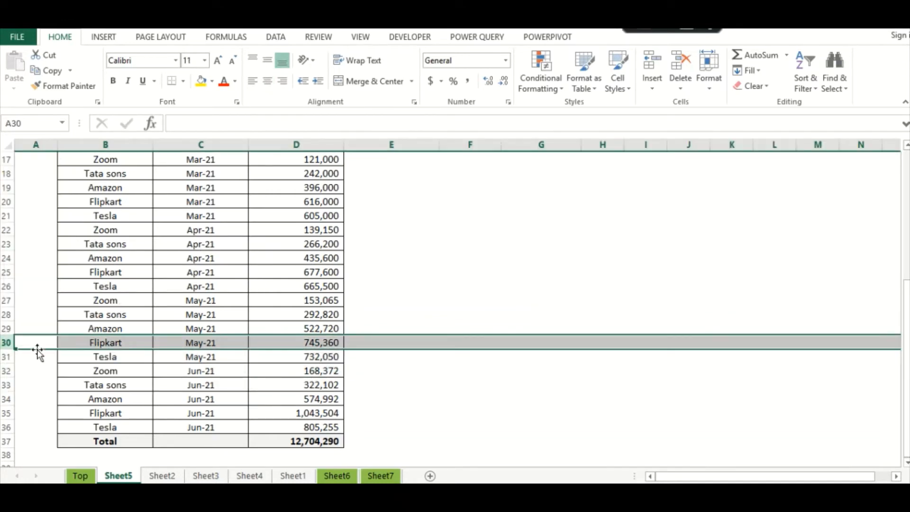
click(37, 369)
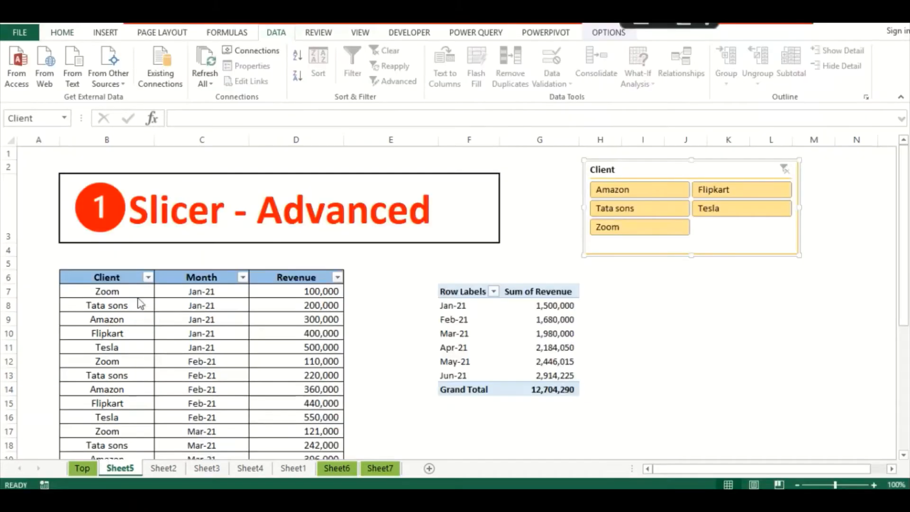
- Filter the Client column to Tesla, delete its revenue values D11:D36, then clear the filter
click(148, 279)
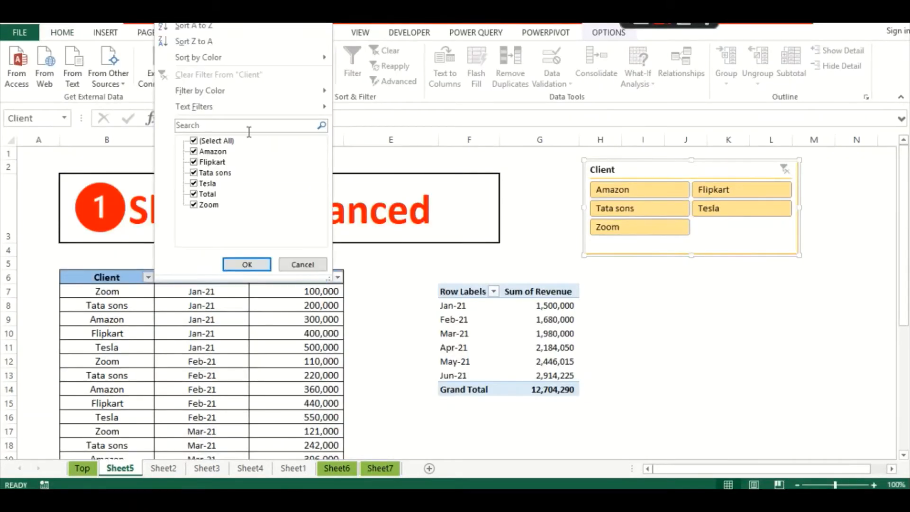
click(194, 140)
click(194, 183)
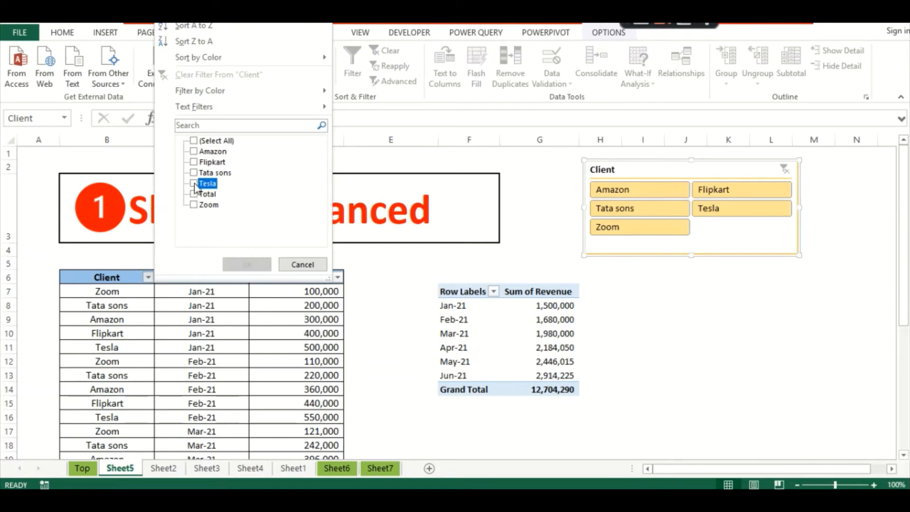
click(232, 264)
click(291, 294)
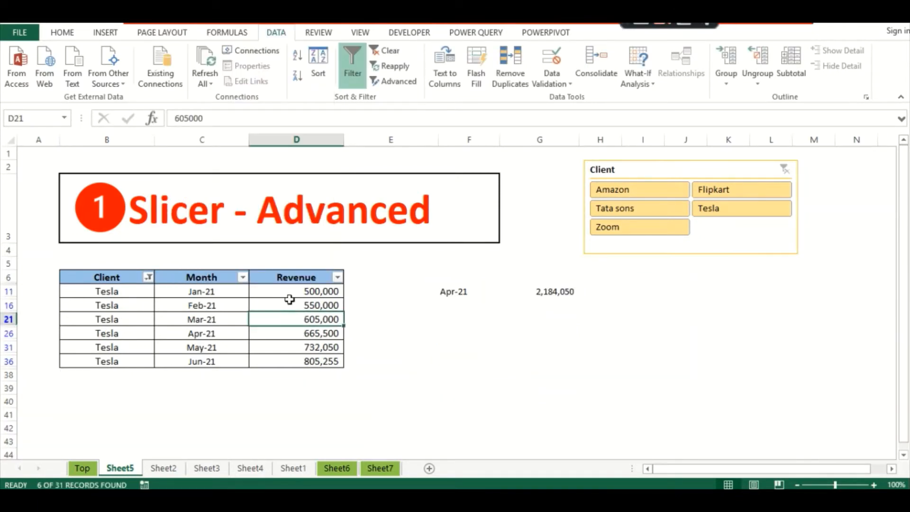
drag(287, 290, 283, 361)
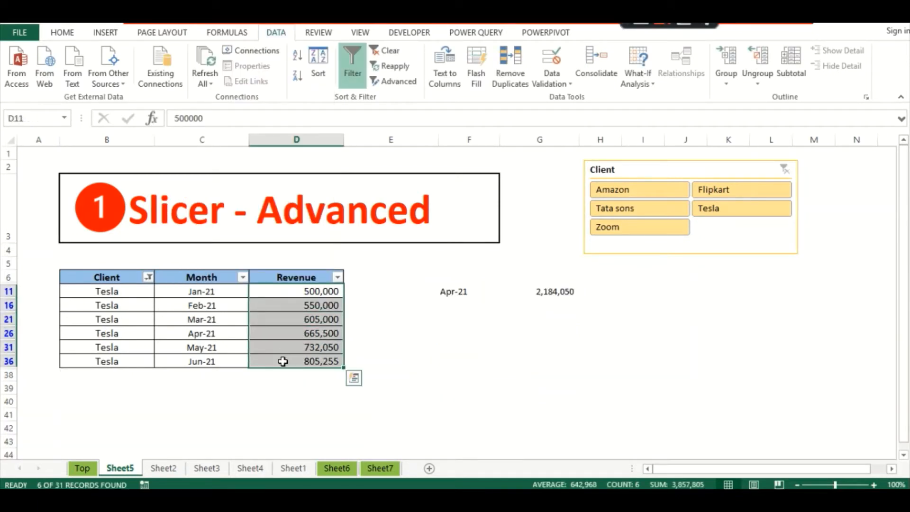
key(Delete)
click(149, 328)
click(148, 277)
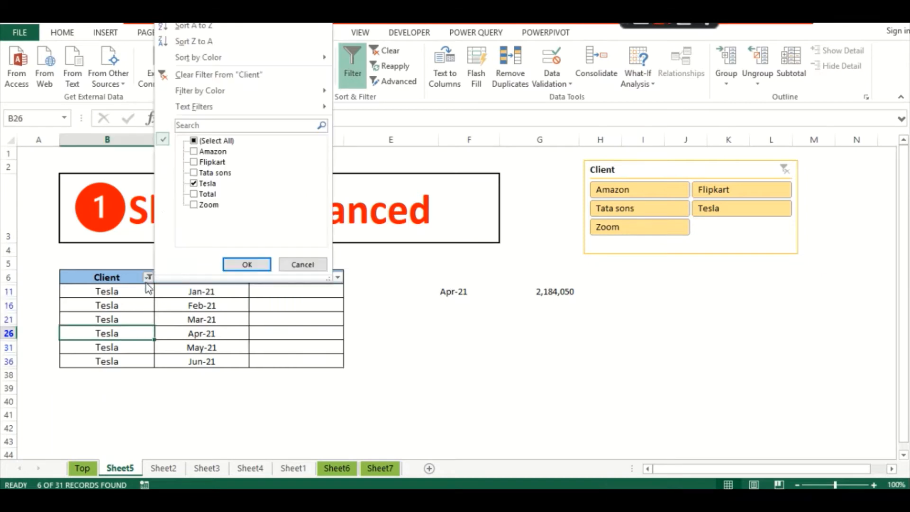
click(252, 73)
- Refresh the pivot table so the grand total becomes 8,846,485
click(443, 362)
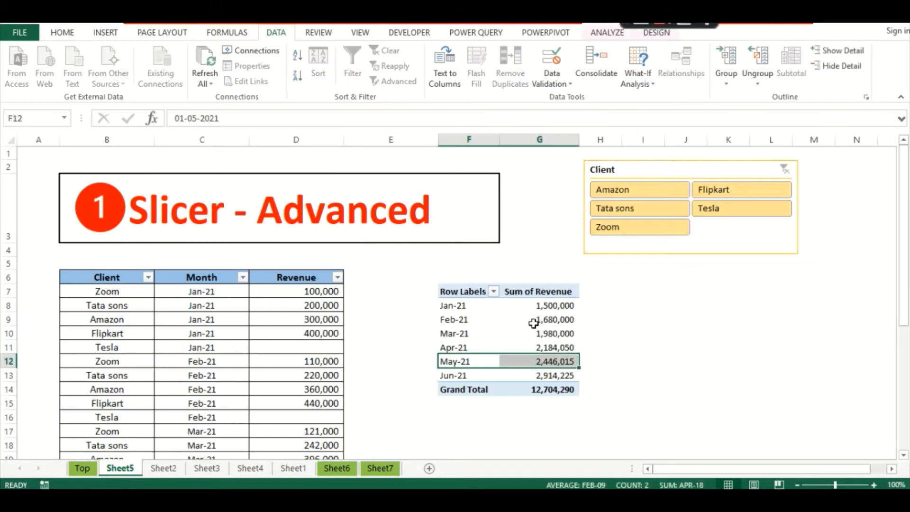
click(524, 323)
right_click(523, 325)
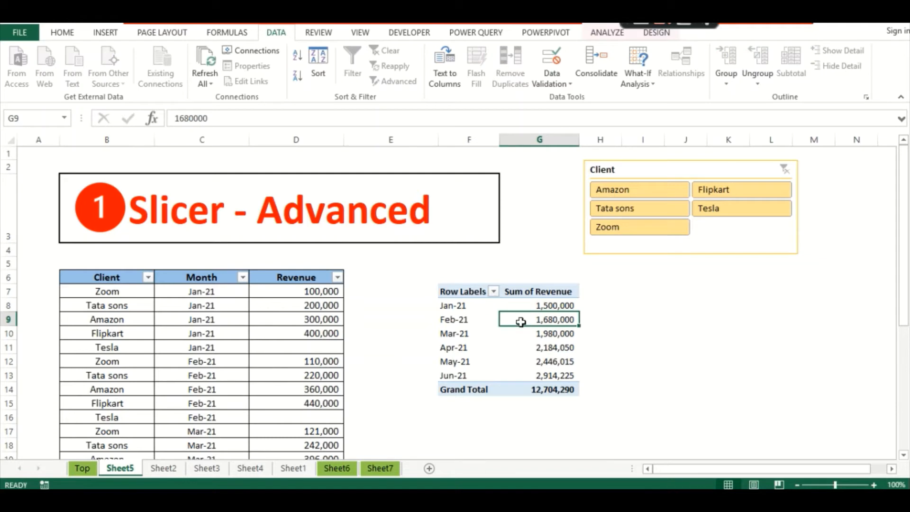
right_click(522, 321)
click(578, 177)
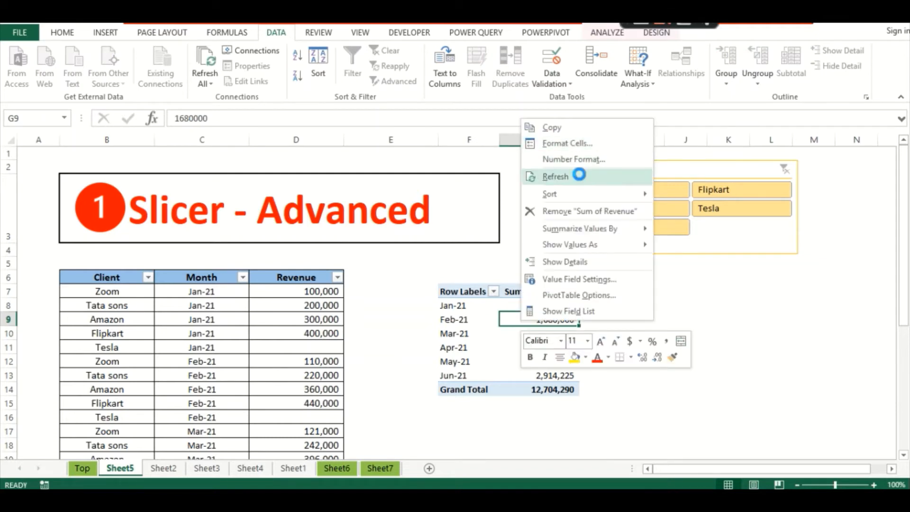
click(659, 301)
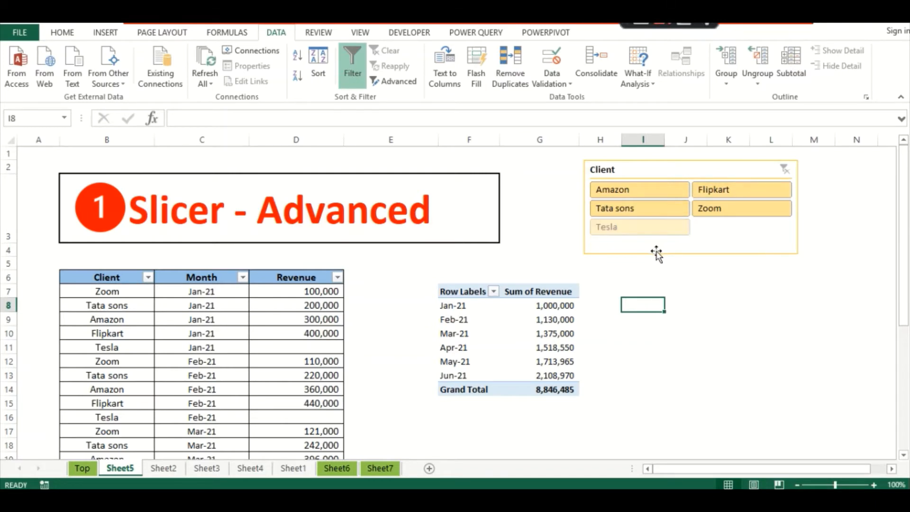
click(644, 265)
- Turn on 'Hide items with no data' in the Client slicer's settings to drop Tesla
drag(656, 169, 646, 170)
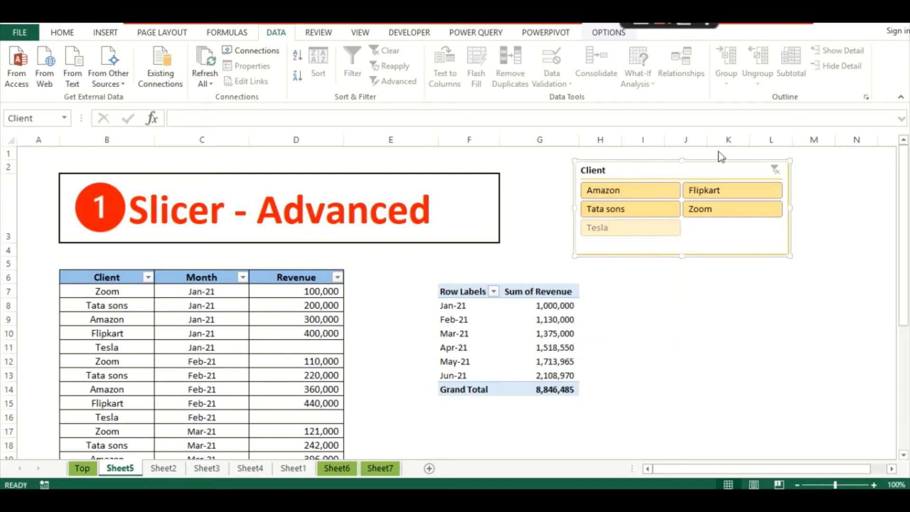
right_click(634, 168)
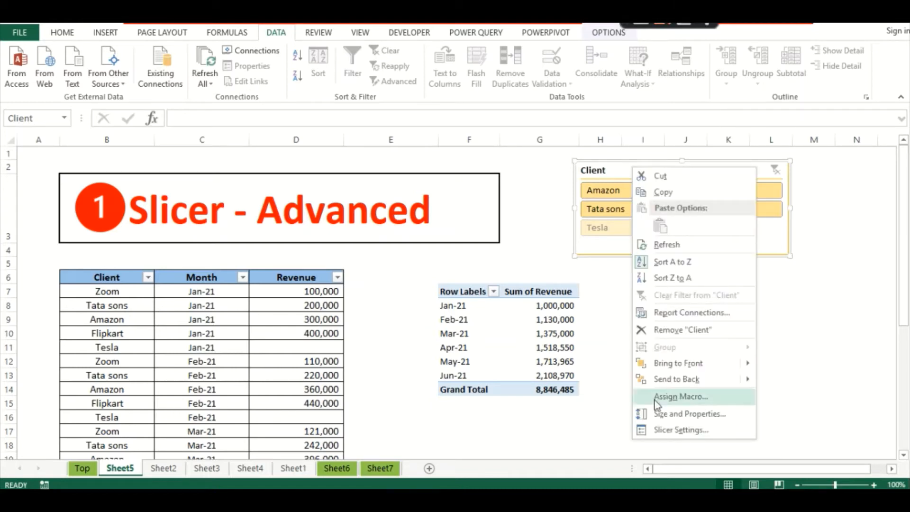
click(659, 428)
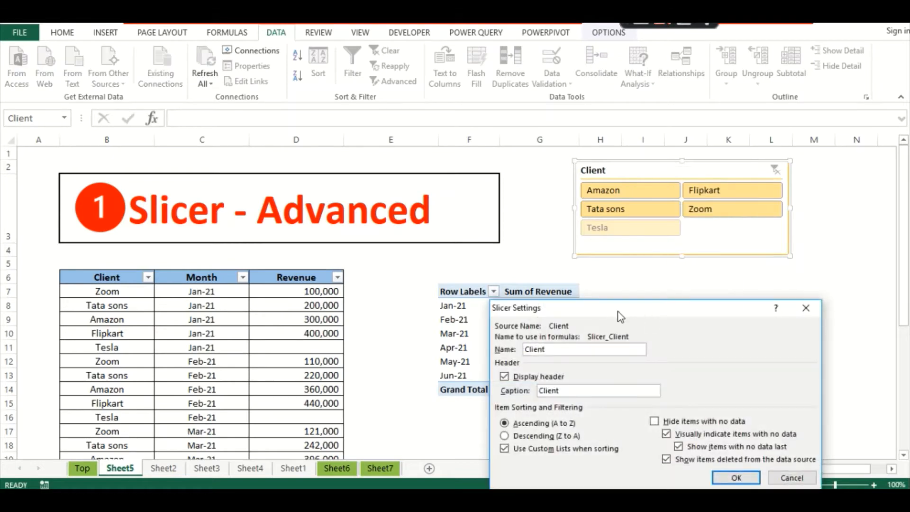
drag(618, 312, 503, 244)
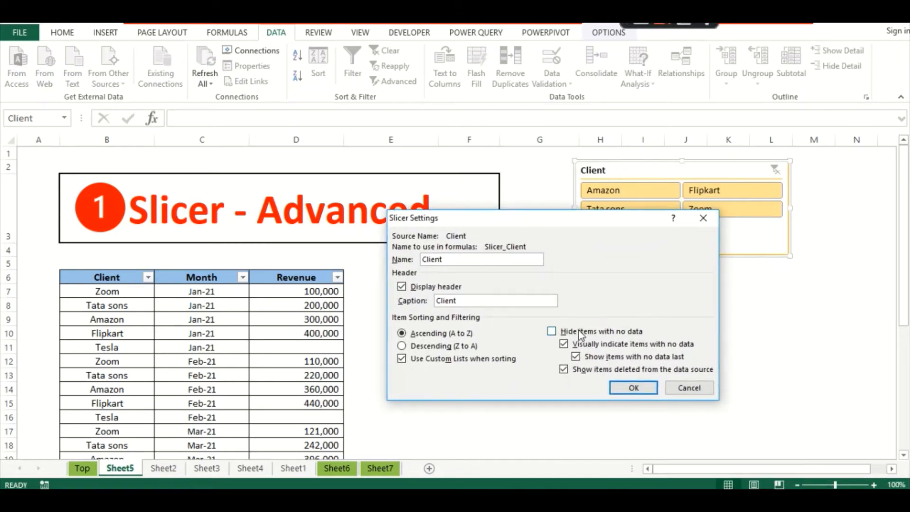
click(552, 331)
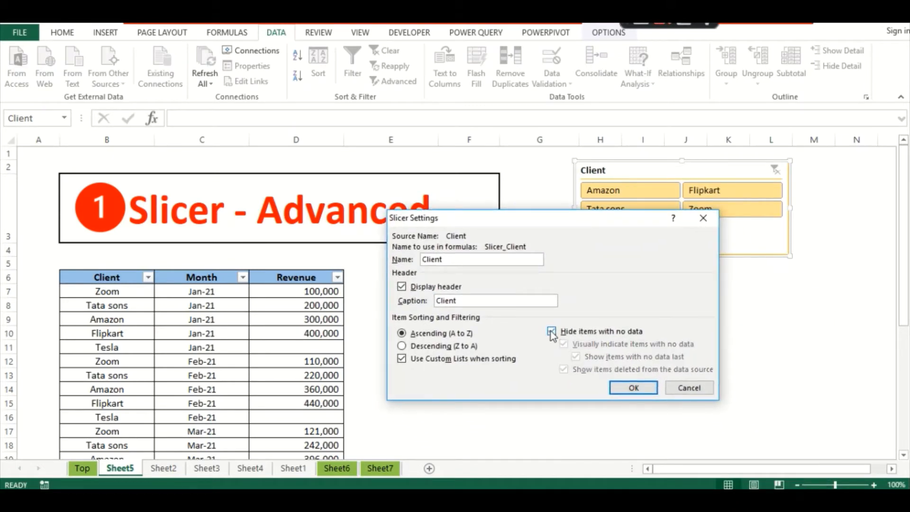
click(639, 393)
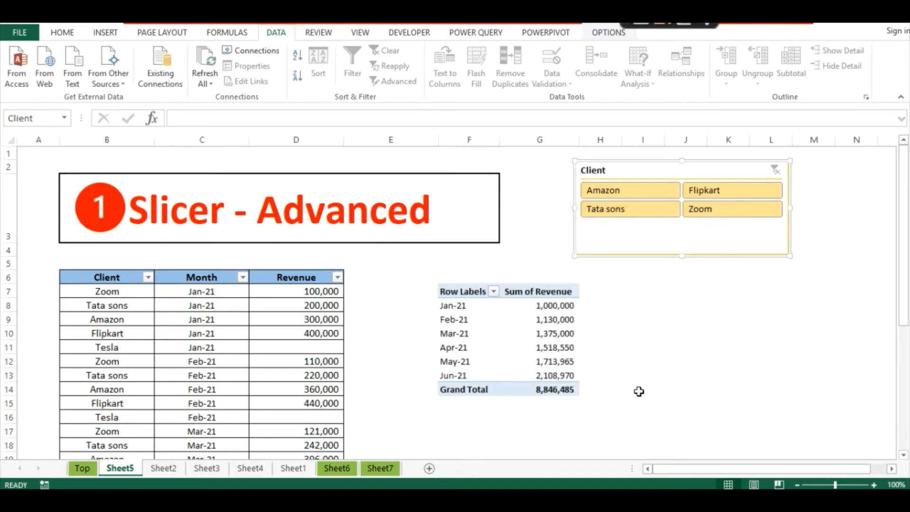
click(668, 290)
- Shrink the Client slicer to fit its four buttons and shift it left and down
drag(668, 163, 643, 171)
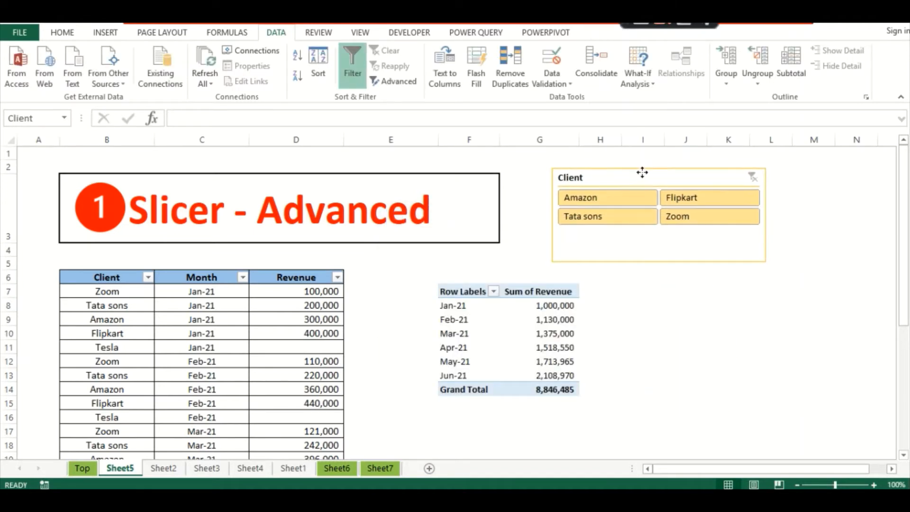
drag(764, 261, 773, 236)
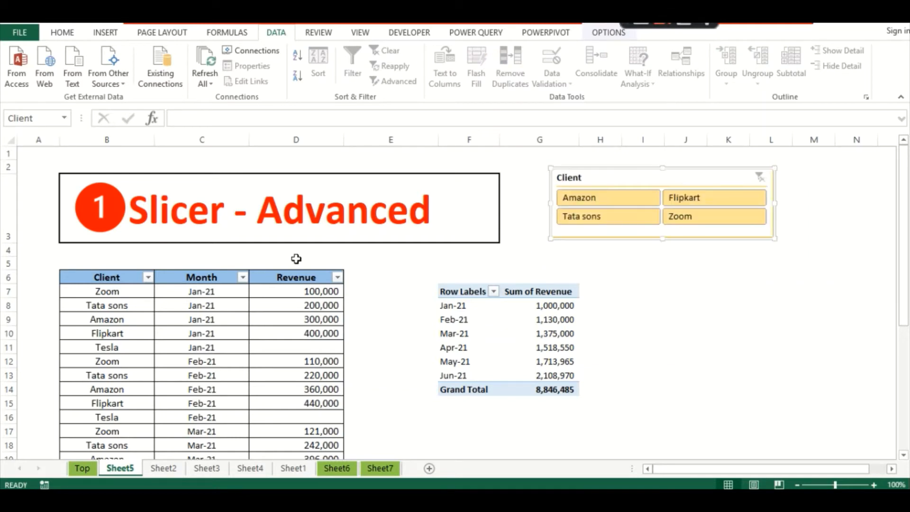
click(116, 346)
click(305, 349)
click(98, 360)
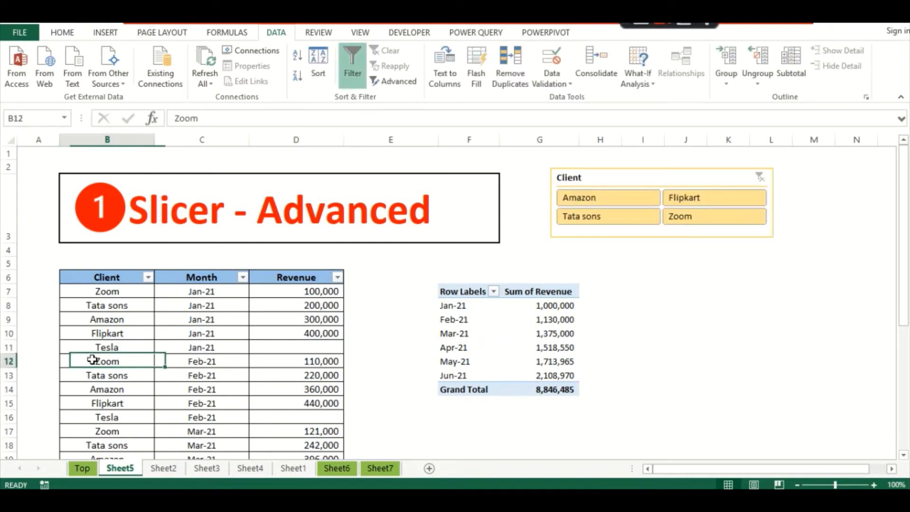
click(313, 373)
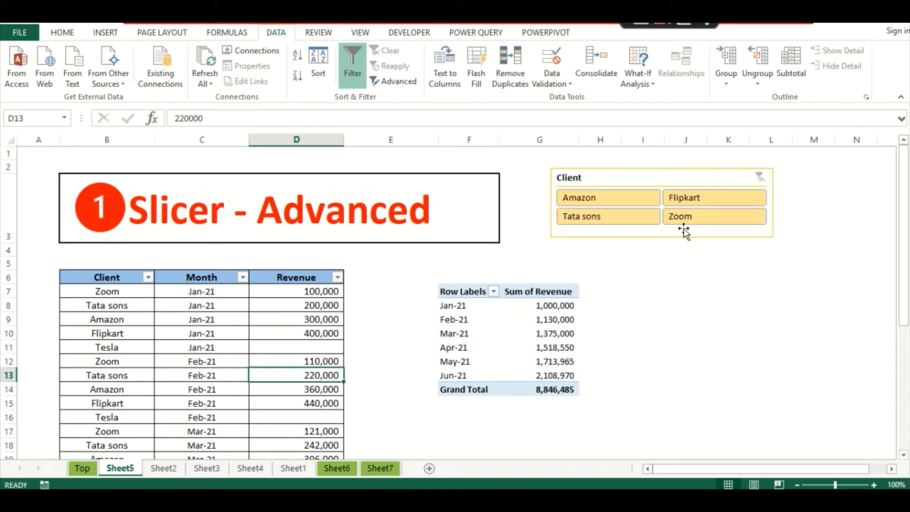
drag(658, 179, 646, 189)
- Filter the Client column to Zoom, delete its revenue values, then clear the filter
click(134, 345)
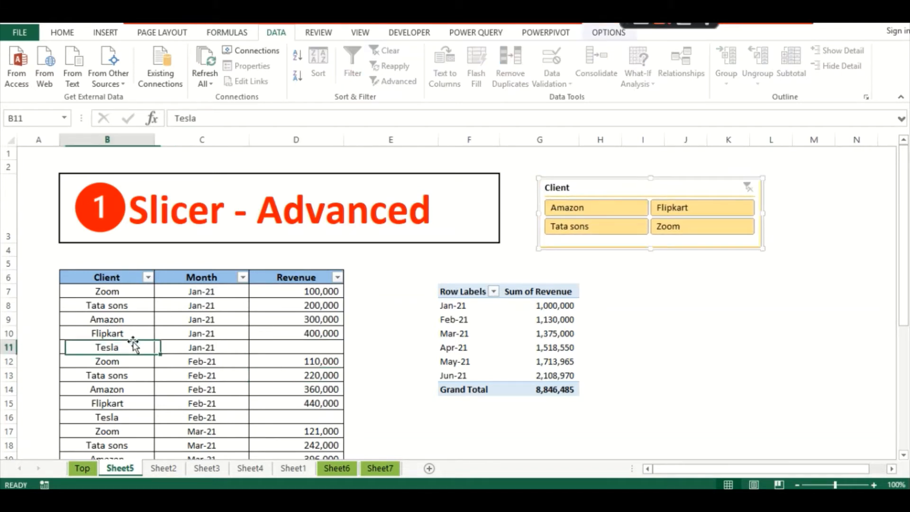
click(148, 277)
click(194, 141)
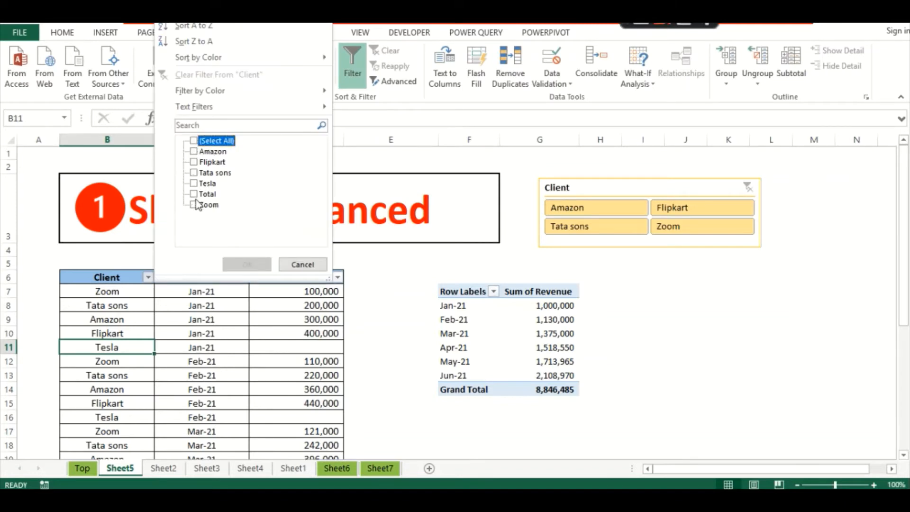
click(194, 204)
click(245, 263)
click(296, 319)
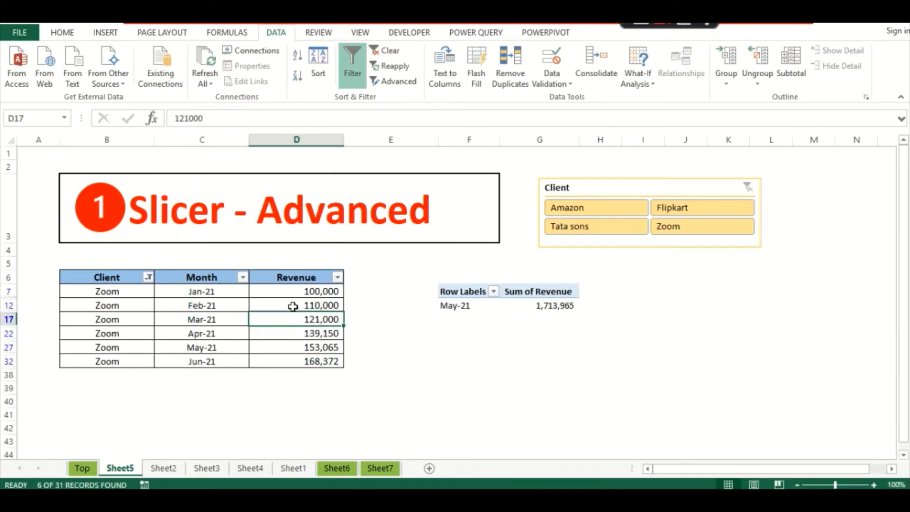
drag(294, 291, 287, 359)
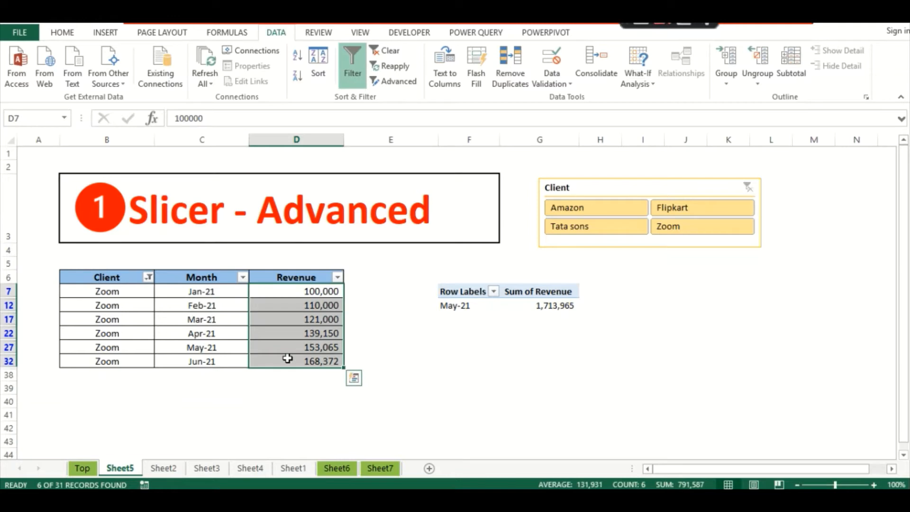
key(Delete)
click(102, 303)
click(148, 277)
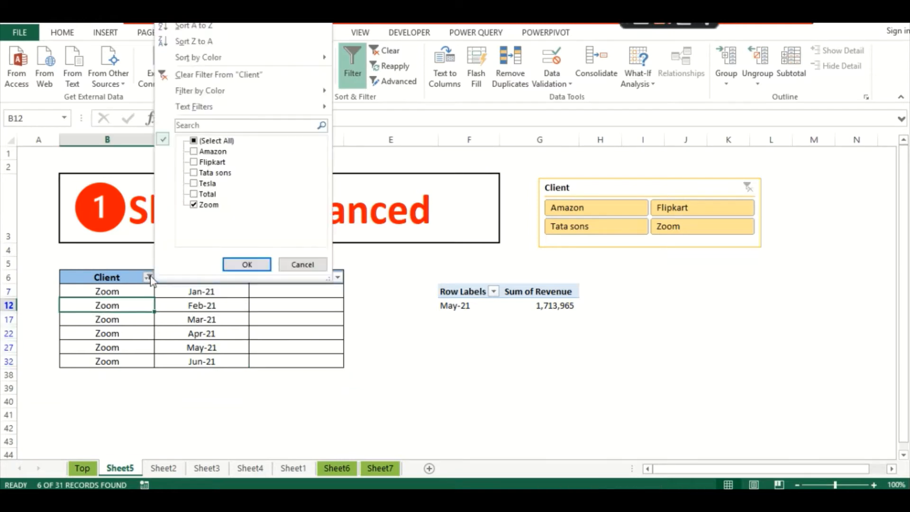
click(221, 75)
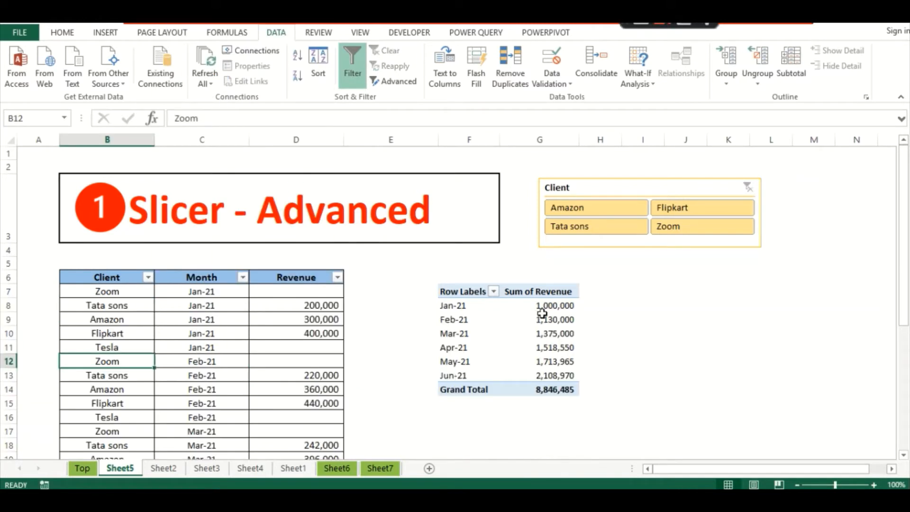
- Refresh the pivot to a grand total of 8,054,898 and move the Client slicer left
right_click(538, 328)
click(594, 186)
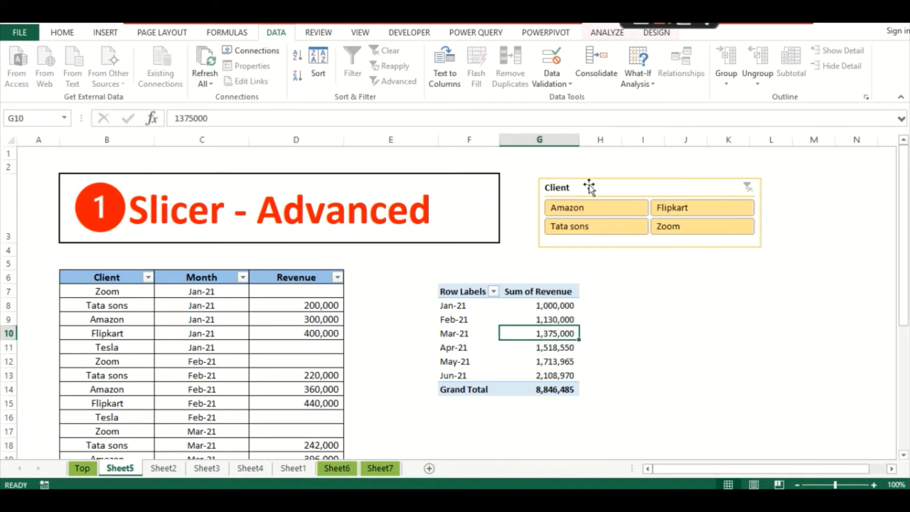
click(618, 294)
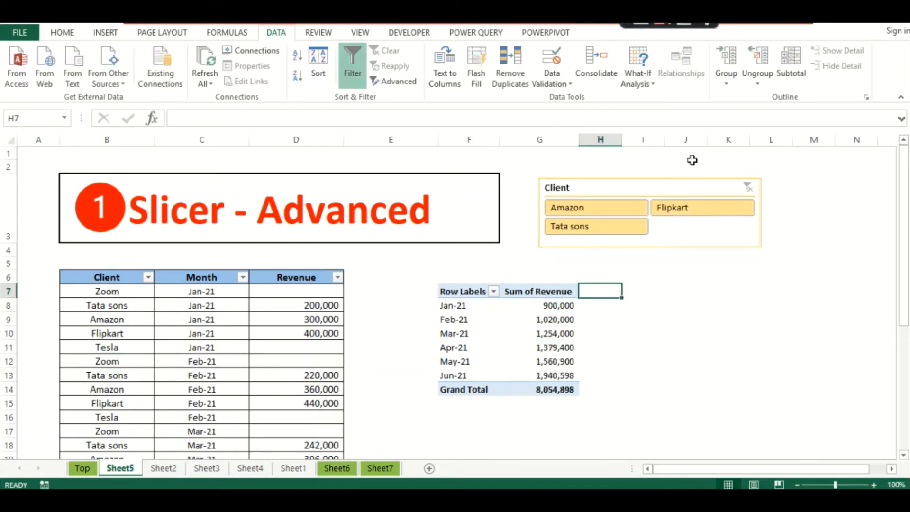
click(646, 190)
click(641, 262)
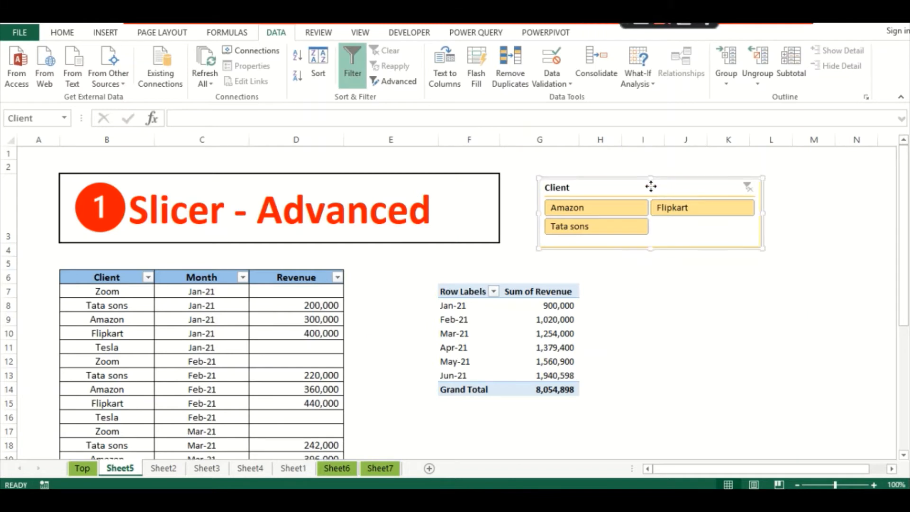
mouse_move(652, 185)
mouse_down()
mouse_move(633, 189)
mouse_move(644, 200)
mouse_up()
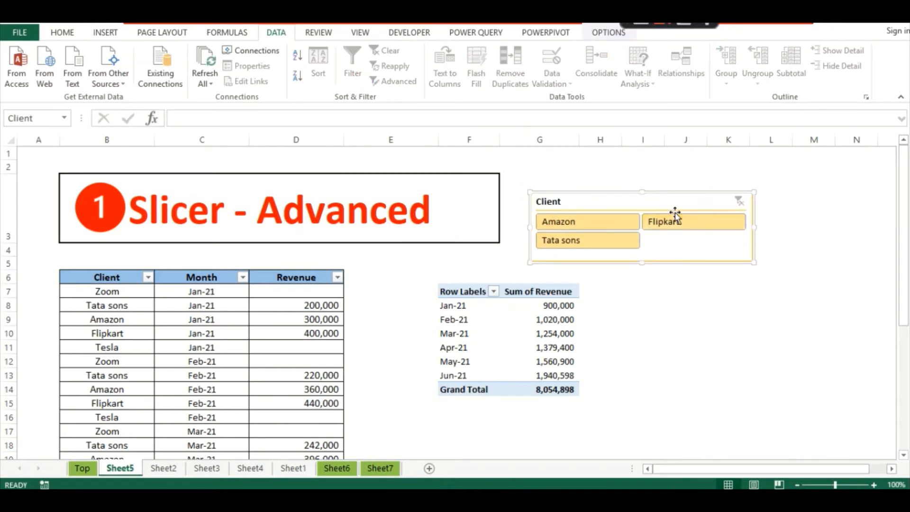
click(608, 32)
- Lay the slicer's three clients in 3 columns on one 0.74-inch row, then go to Sheet2
click(682, 50)
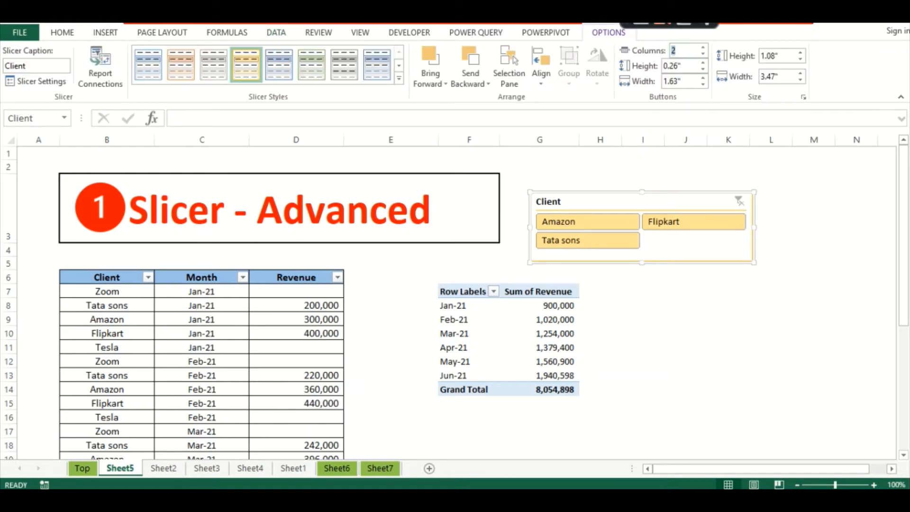
text(3)
key(Return)
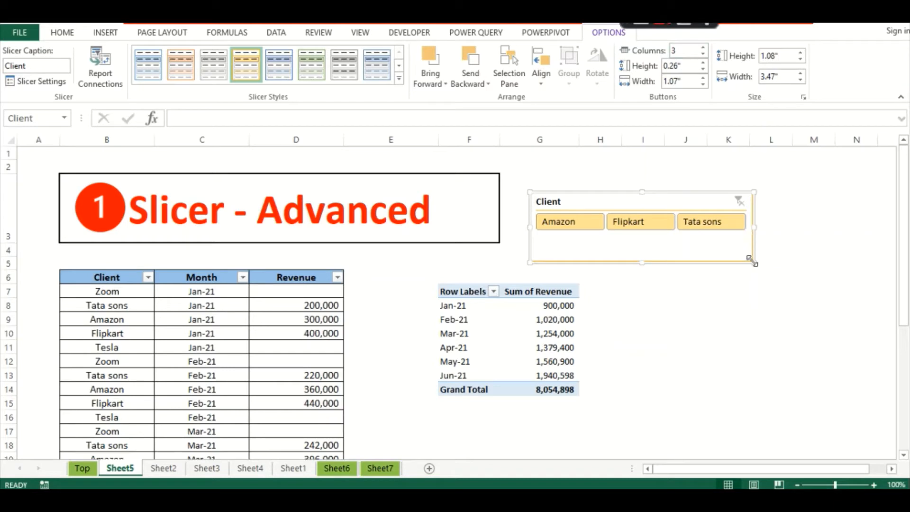
drag(754, 251, 762, 240)
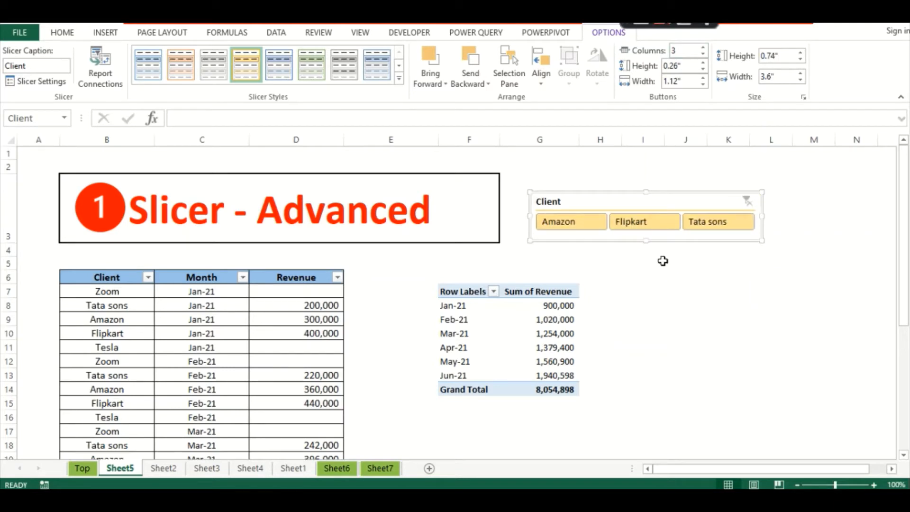
mouse_move(609, 202)
mouse_down()
mouse_move(599, 212)
mouse_move(607, 217)
mouse_up()
click(634, 289)
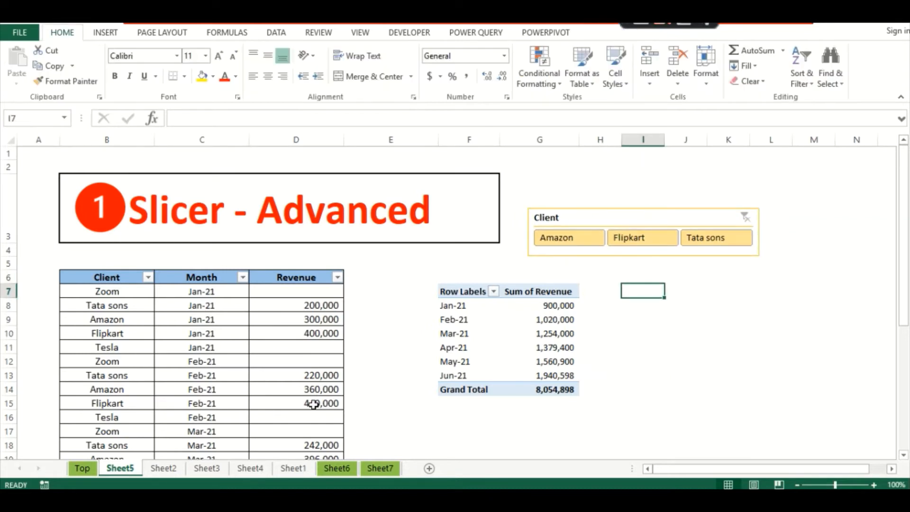
click(163, 467)
click(196, 207)
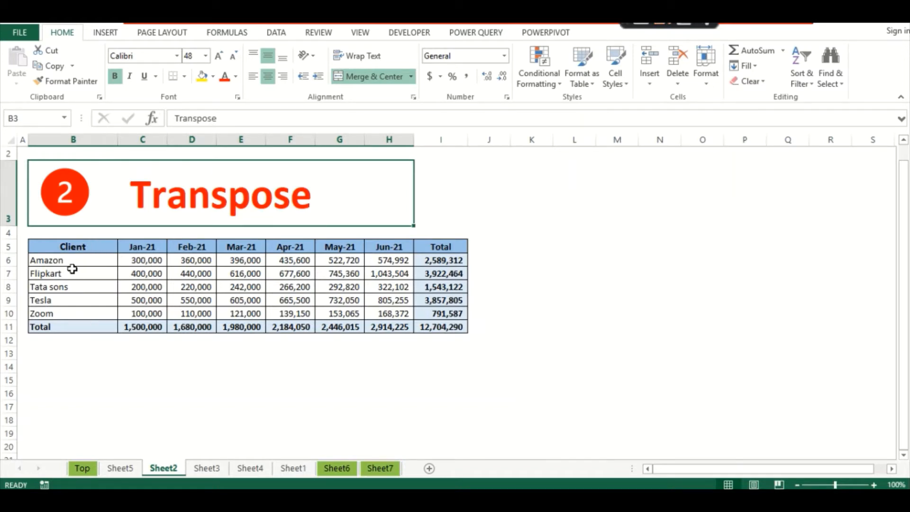
- Paste the client table B5:I11 into B13 as transposed values only, with clients across
drag(60, 247, 426, 328)
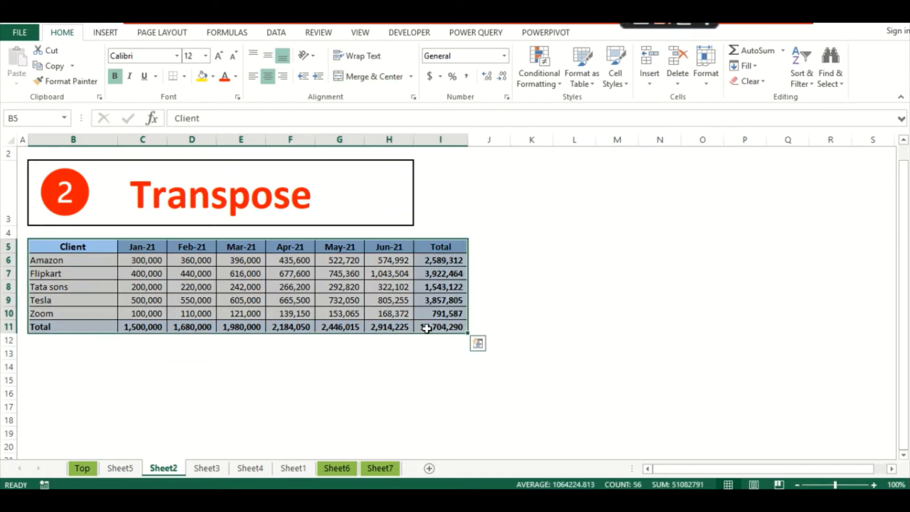
key(ctrl+c)
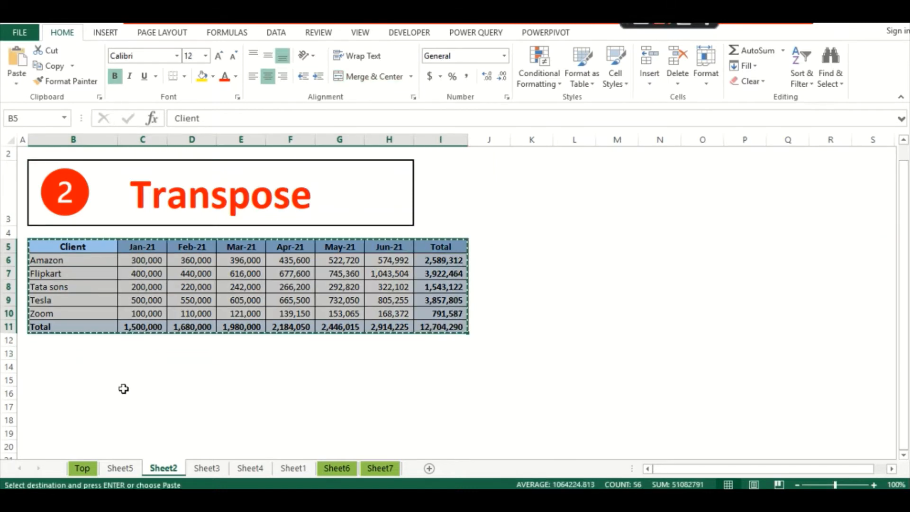
click(71, 359)
right_click(70, 361)
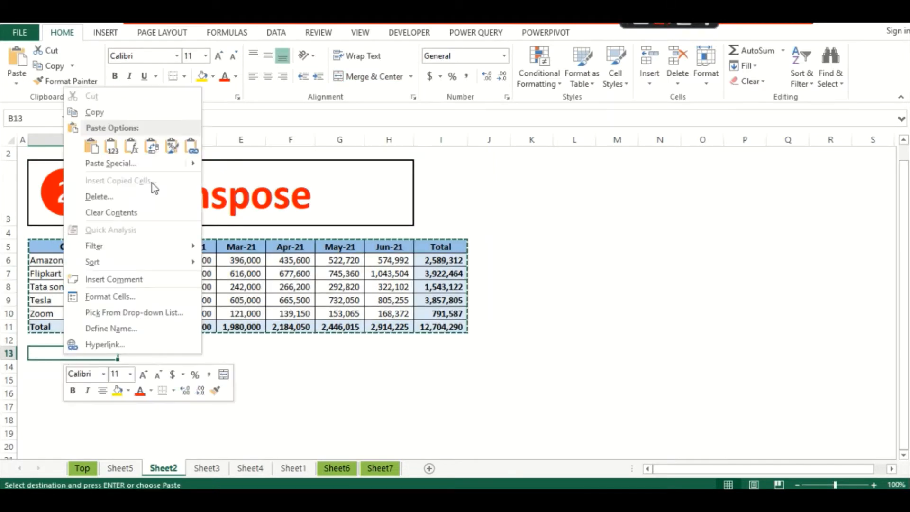
click(124, 166)
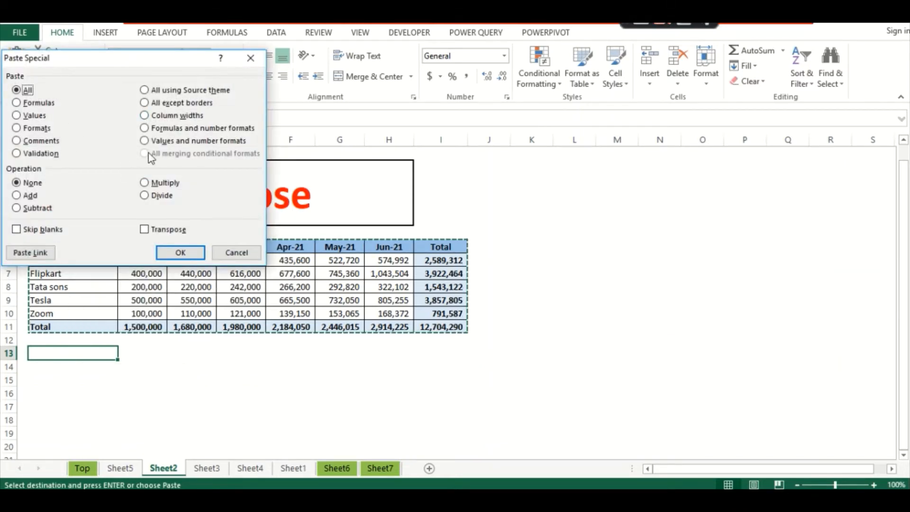
click(17, 116)
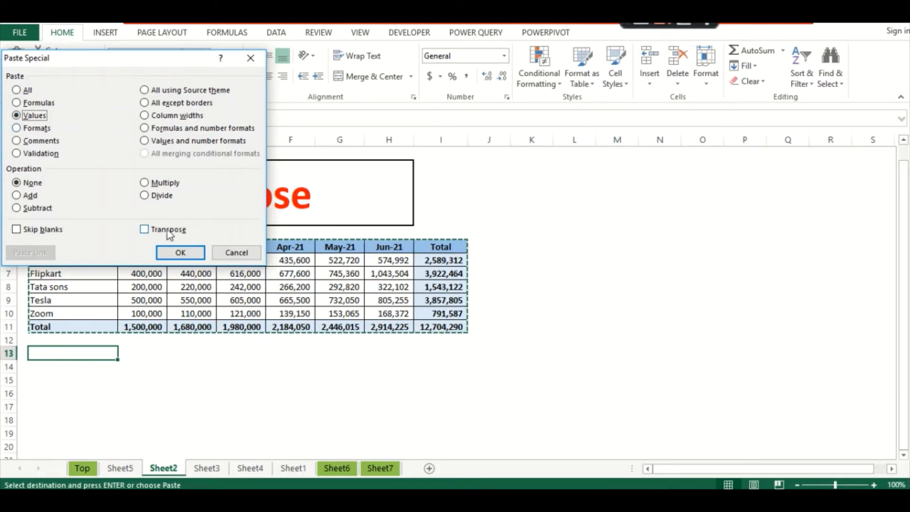
click(144, 230)
click(181, 253)
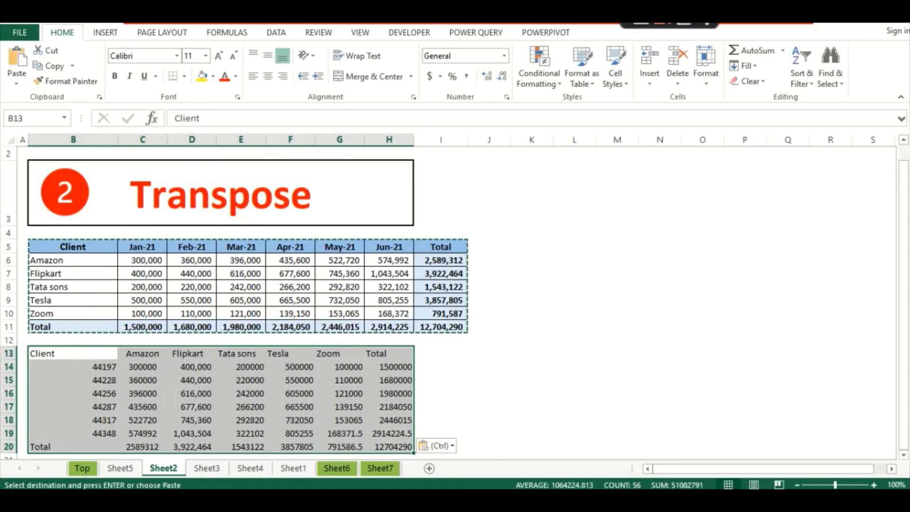
right_click(79, 356)
- Paste the source formatting transposed onto the copy at B13:H20
click(138, 163)
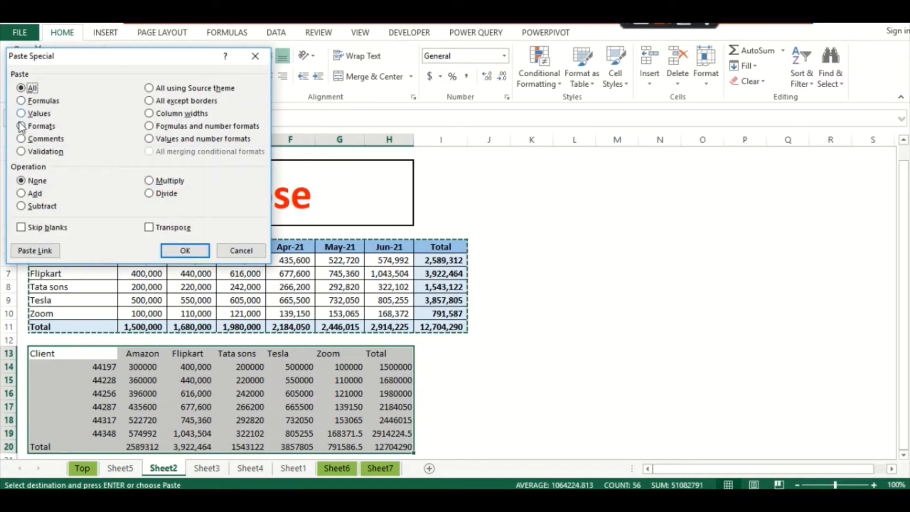
click(21, 126)
click(156, 229)
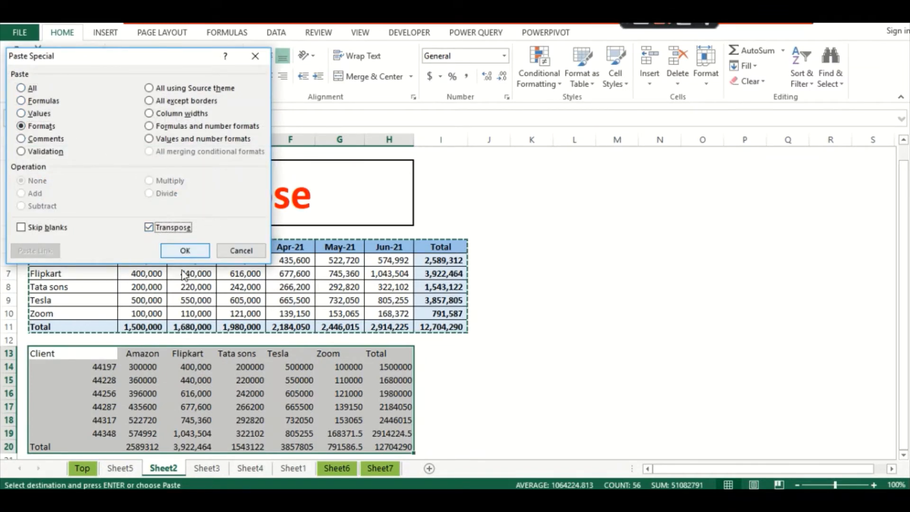
click(185, 250)
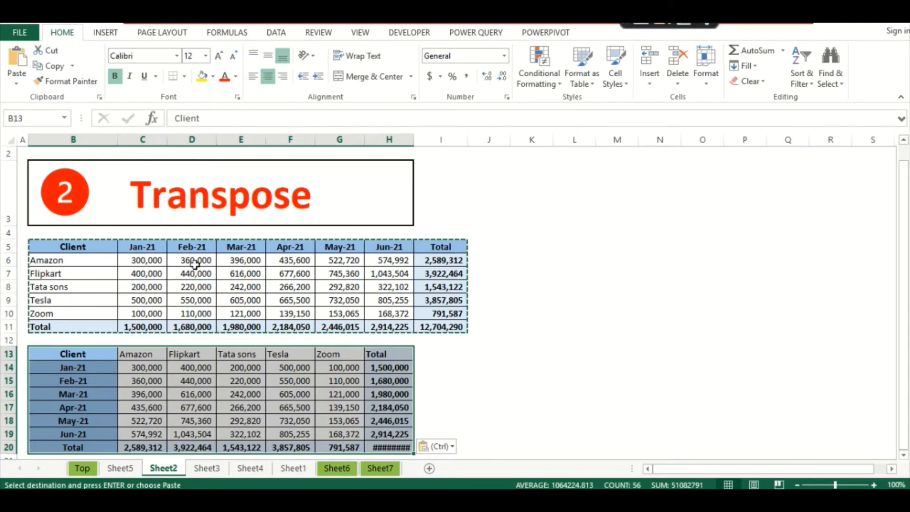
- End copy mode, check the values in H15, D16 and E15, and reselect B5:I11
click(387, 379)
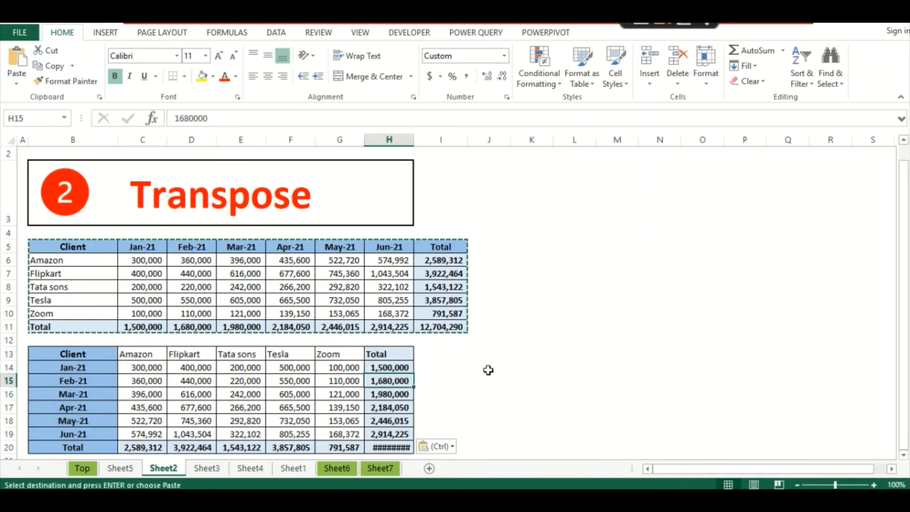
key(Escape)
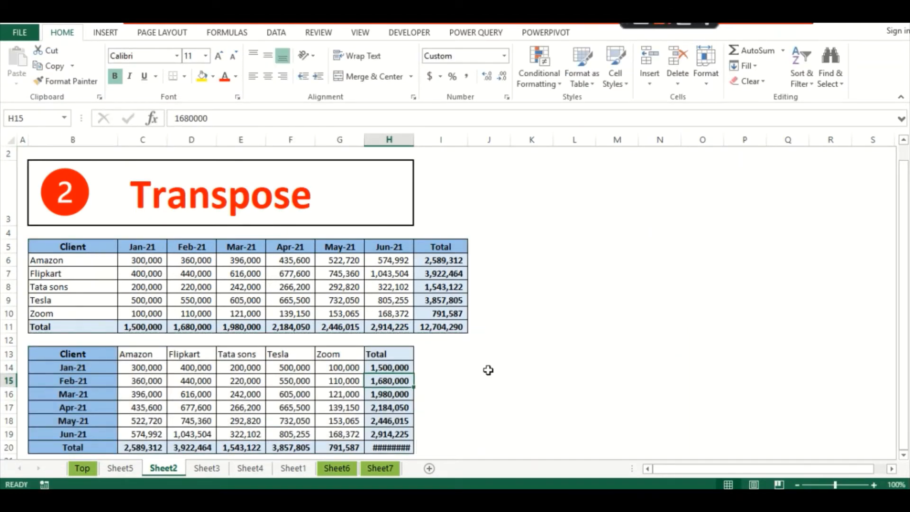
click(188, 391)
click(240, 380)
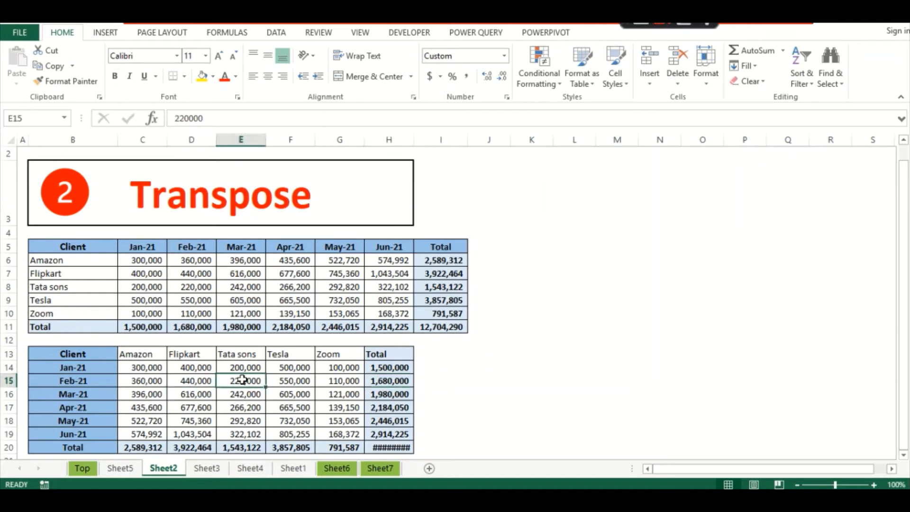
click(391, 380)
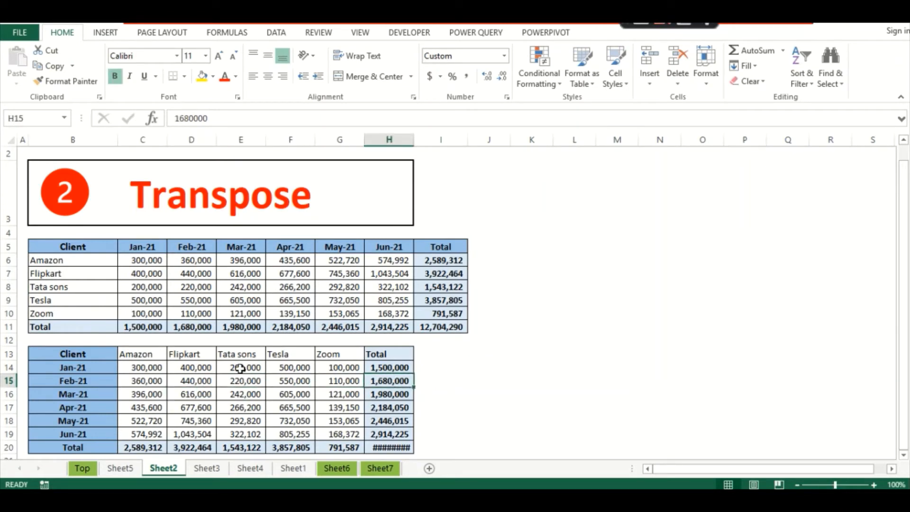
click(73, 356)
drag(83, 246, 428, 320)
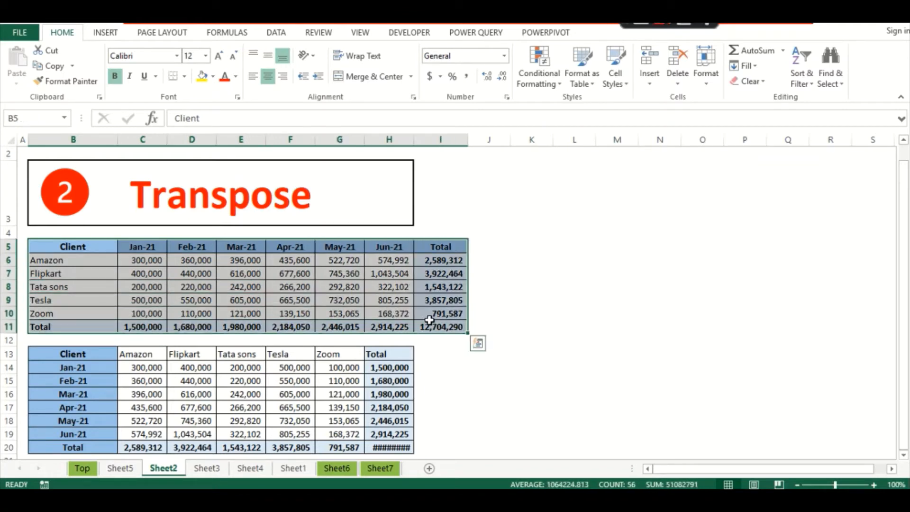
- Paste the client table's formulas transposed into B13:H20
key(ctrl+c)
click(85, 356)
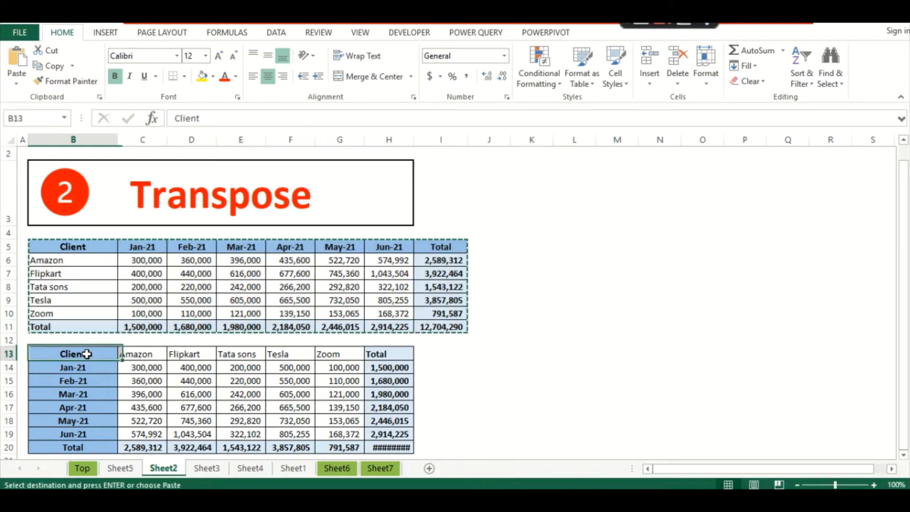
right_click(87, 359)
key(ctrl+alt+v)
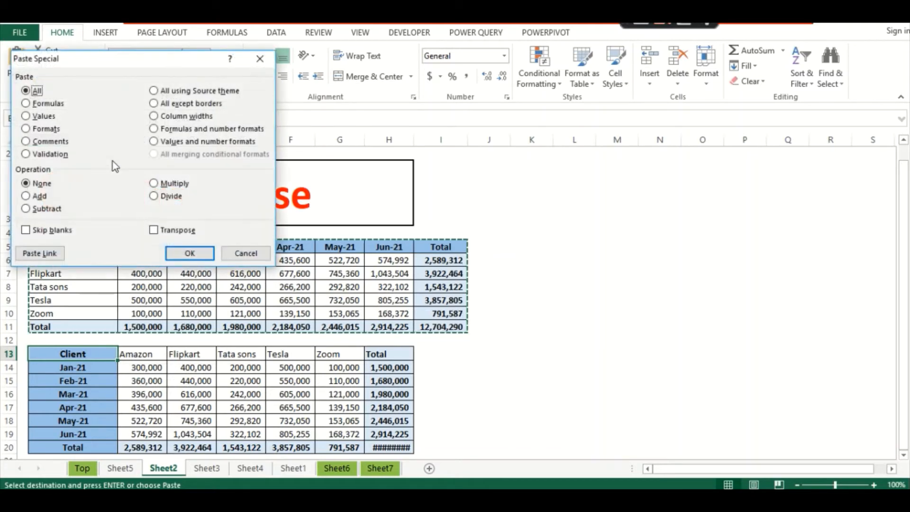
click(27, 104)
click(153, 230)
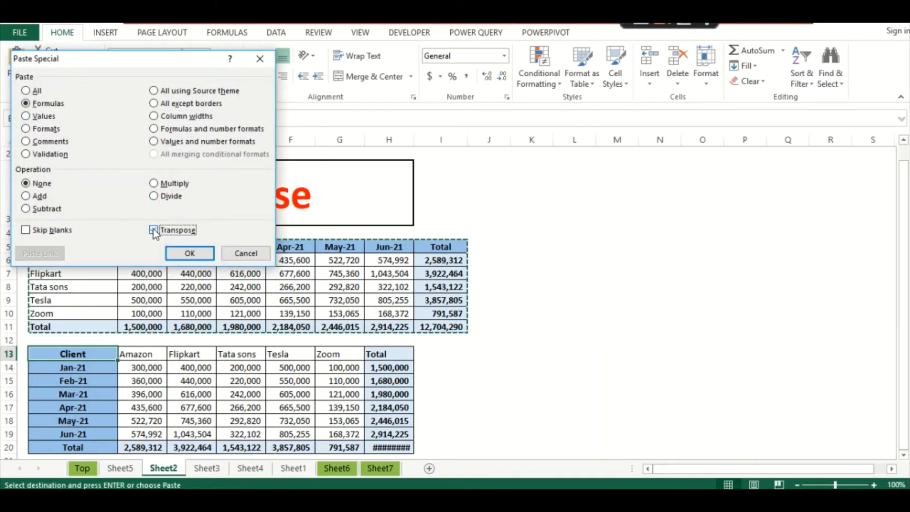
click(189, 253)
- Inspect the SUM formulas in H17 and H20, then widen column H to show 12,704,290
click(395, 408)
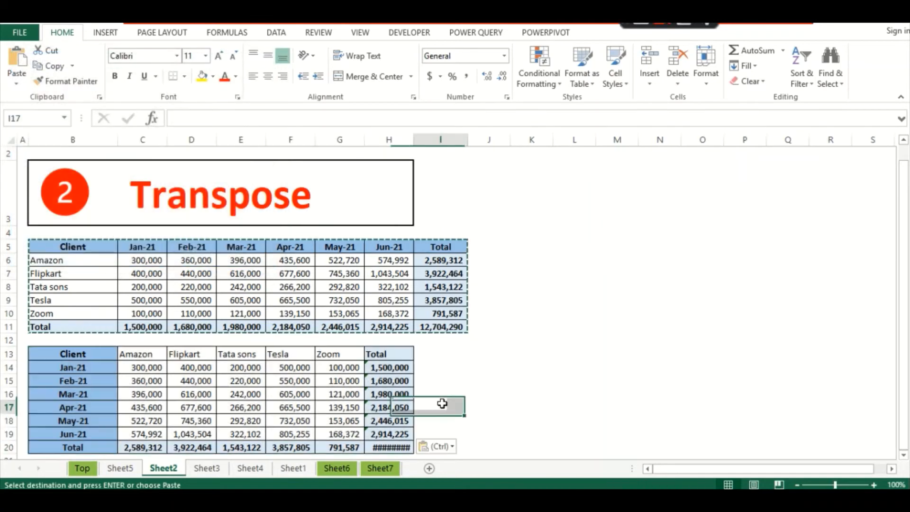
key(F2)
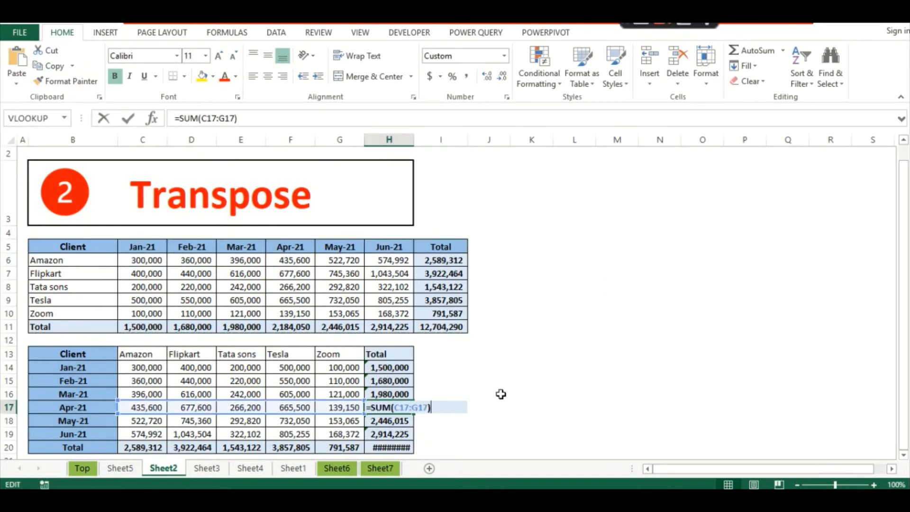
key(Escape)
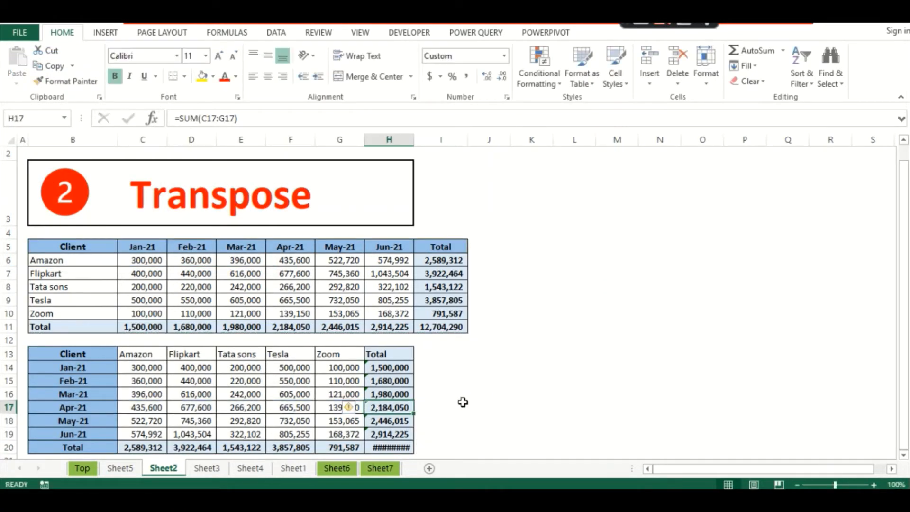
click(376, 445)
key(F2)
key(Escape)
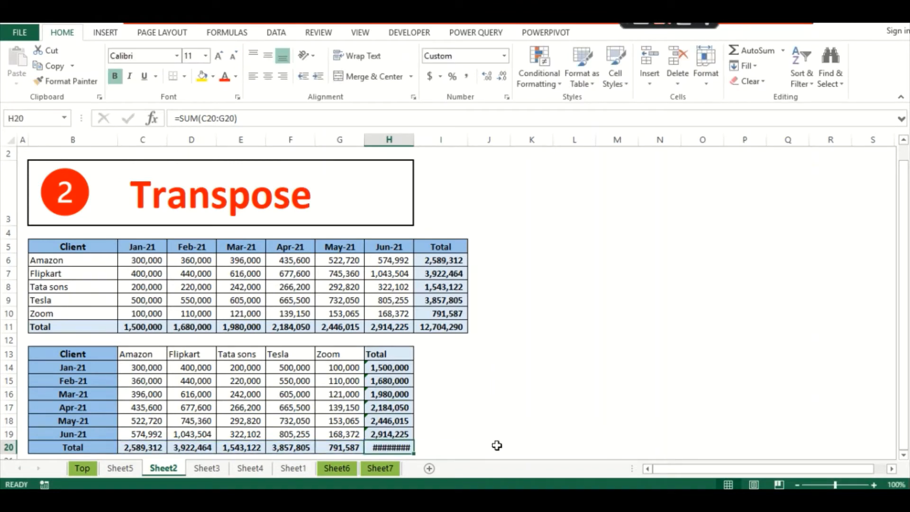
drag(413, 152, 417, 141)
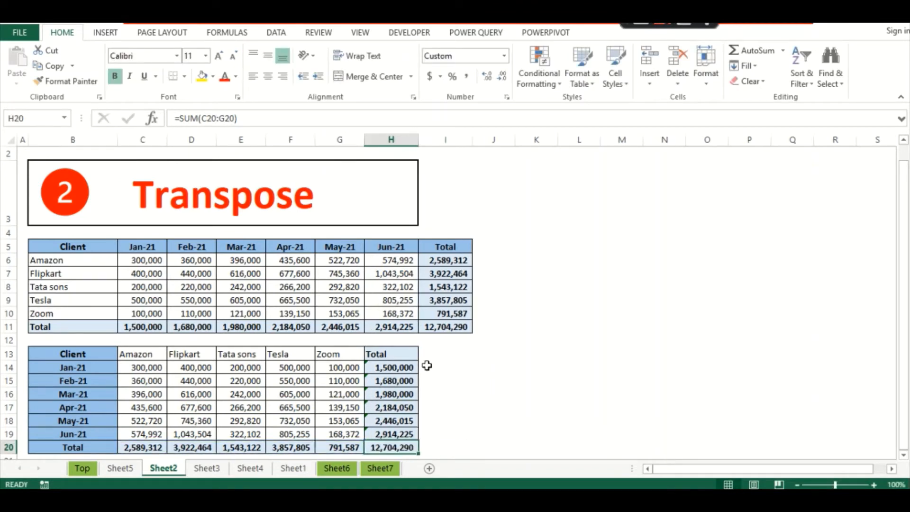
click(428, 367)
click(464, 405)
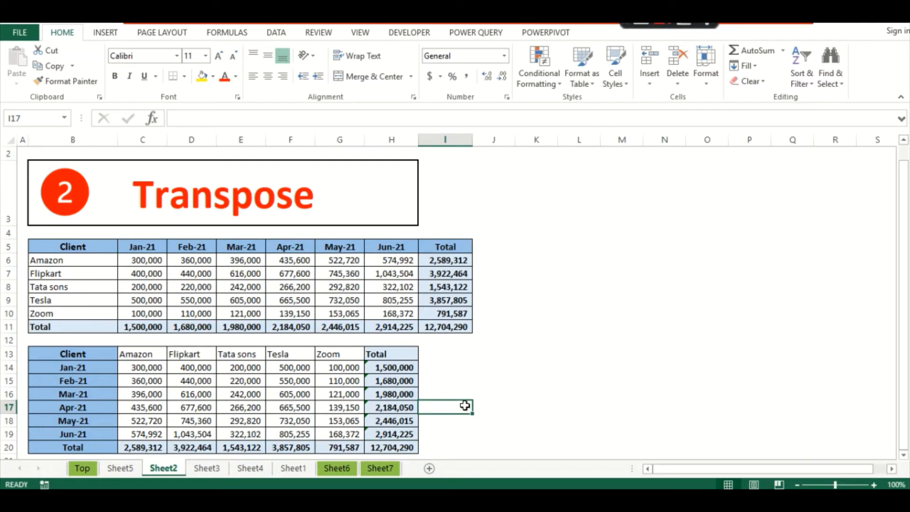
- Go to the questionnaire on Sheet3 and select C6 beside Questionnaire
click(207, 469)
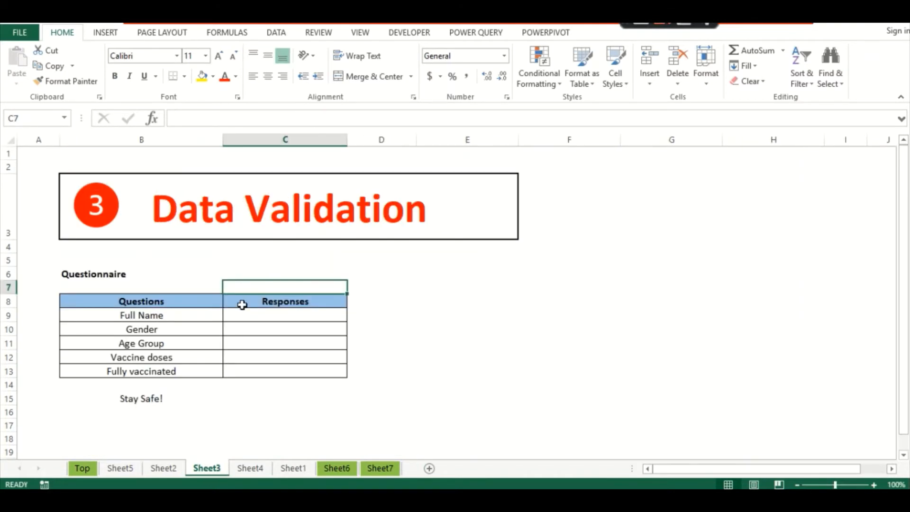
click(189, 262)
click(315, 270)
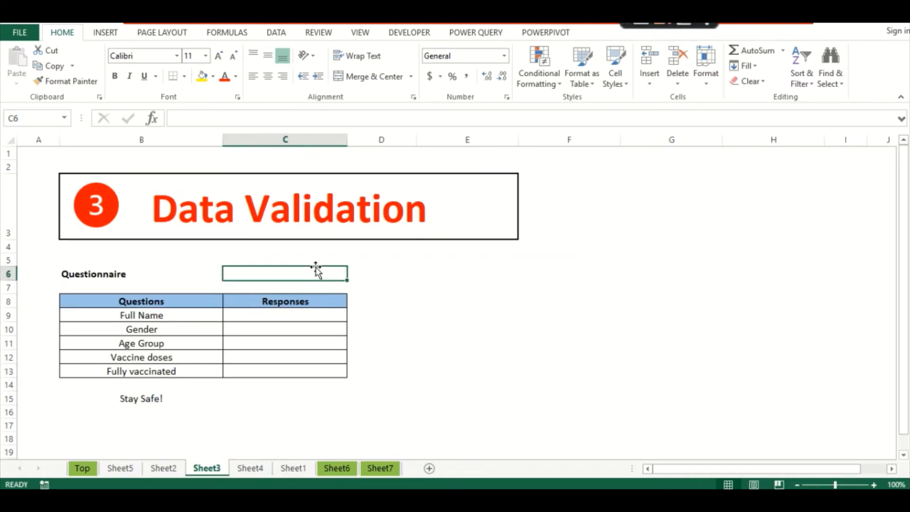
click(166, 251)
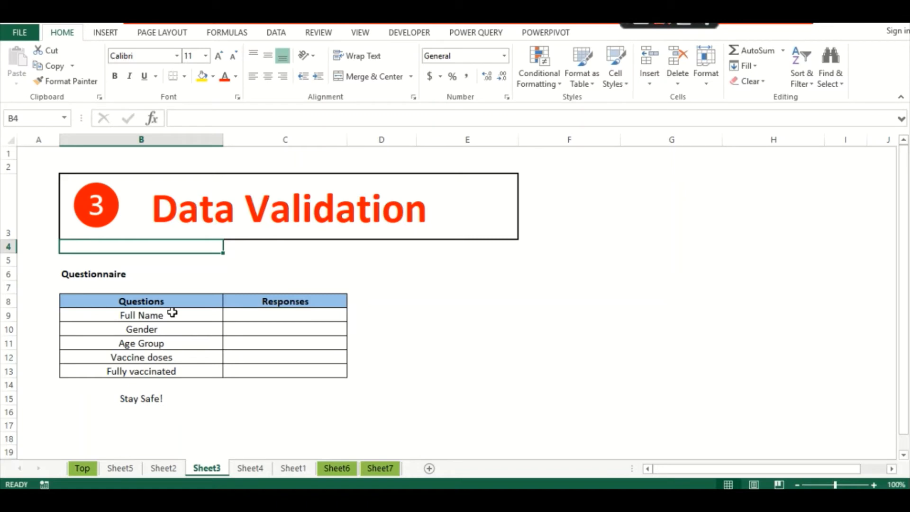
click(278, 268)
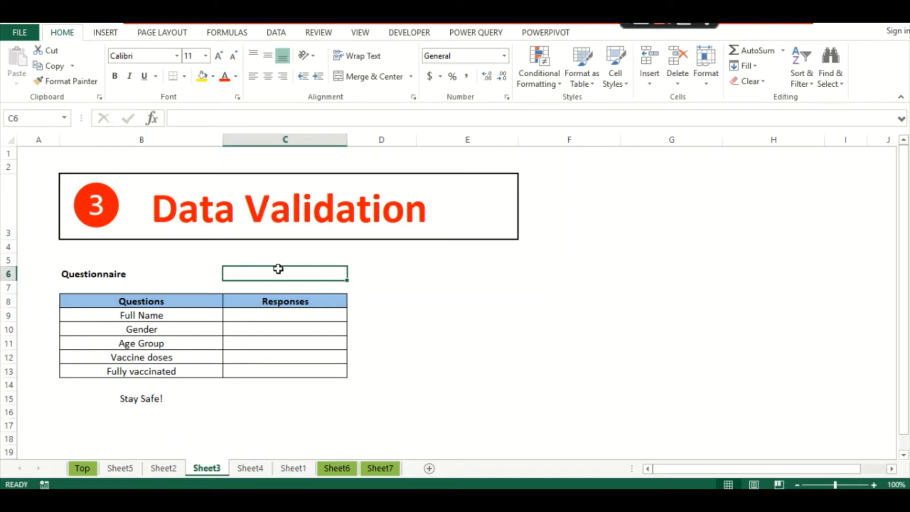
- Paste the question labels B9:B13 as transposed values into E8:I8
drag(157, 315, 151, 372)
key(ctrl+c)
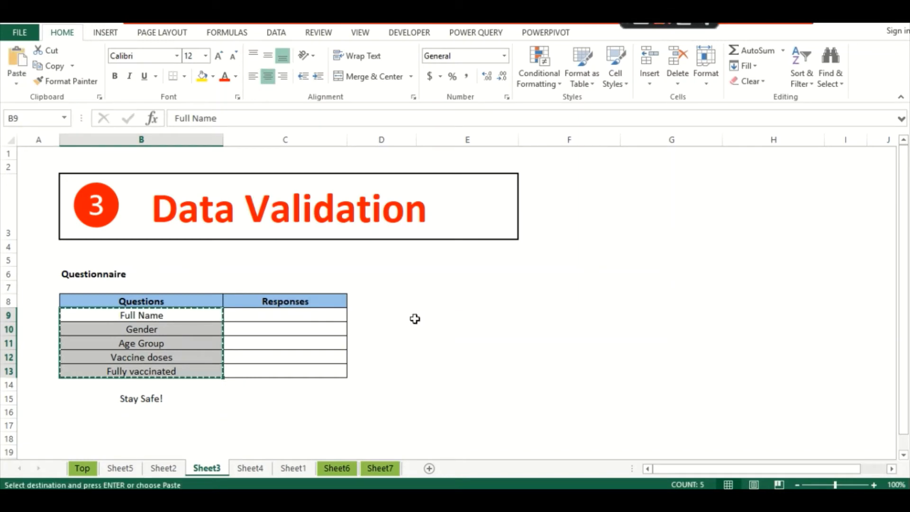
click(440, 301)
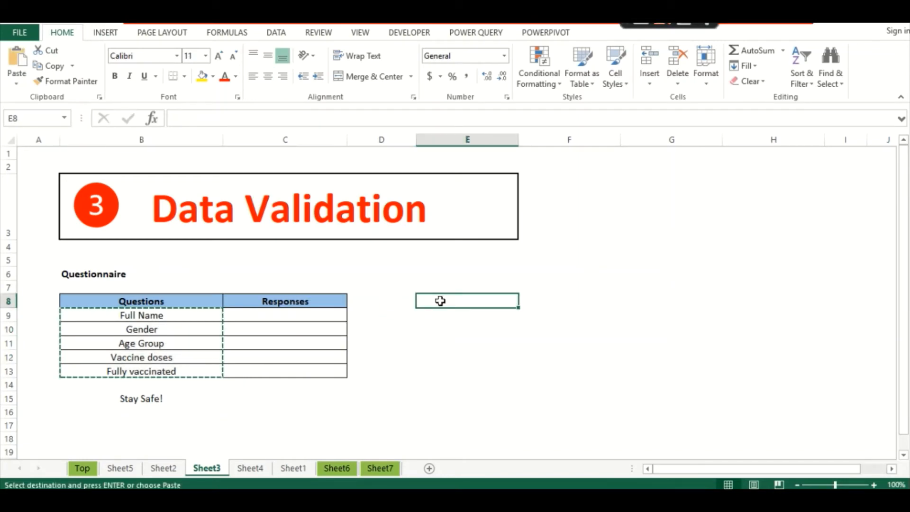
right_click(440, 301)
click(513, 111)
click(398, 74)
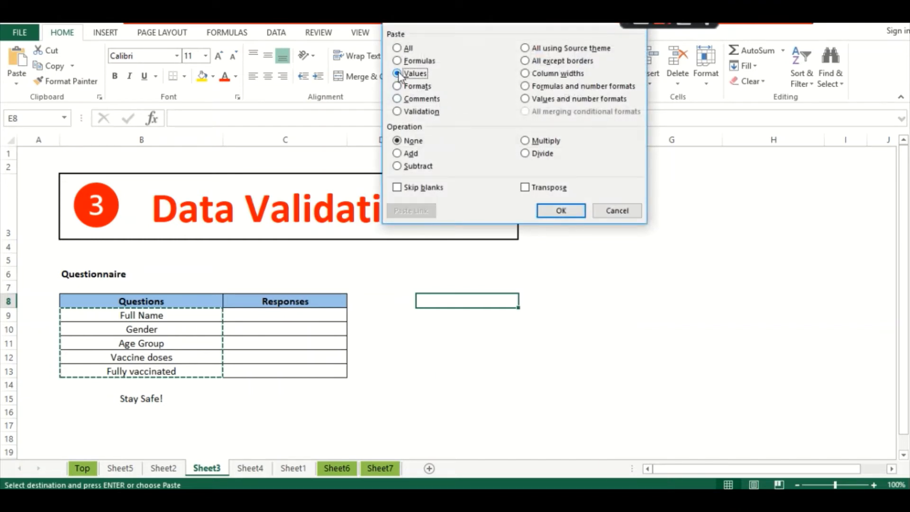
click(524, 188)
click(561, 210)
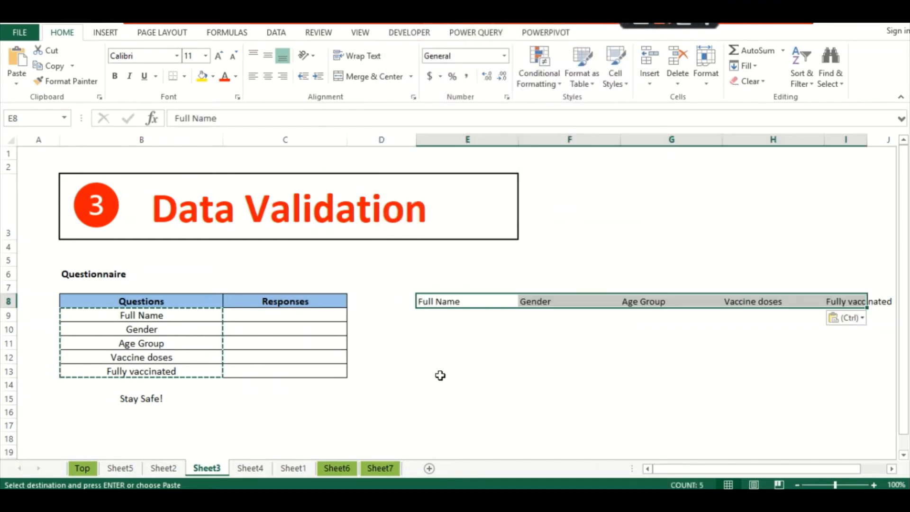
- Make the Full Name to Fully vaccinated headers bold and widen column E
click(438, 372)
click(482, 289)
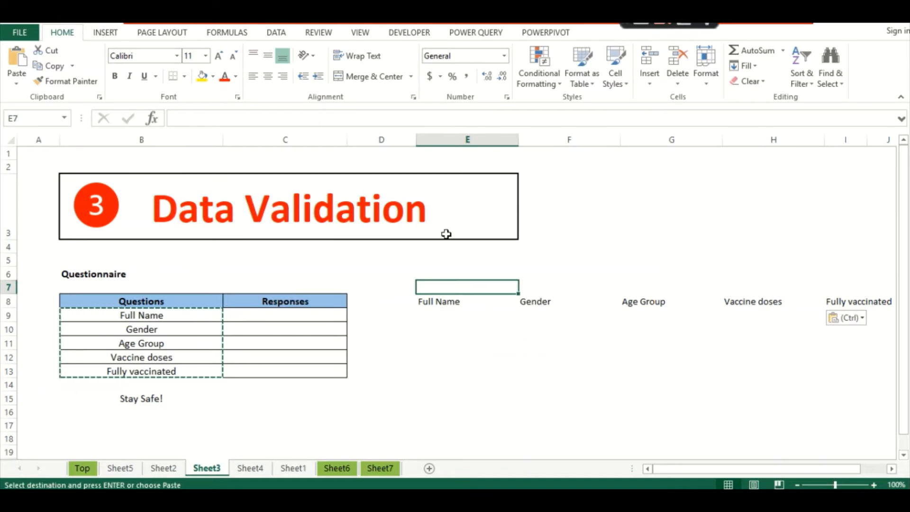
drag(459, 303, 838, 304)
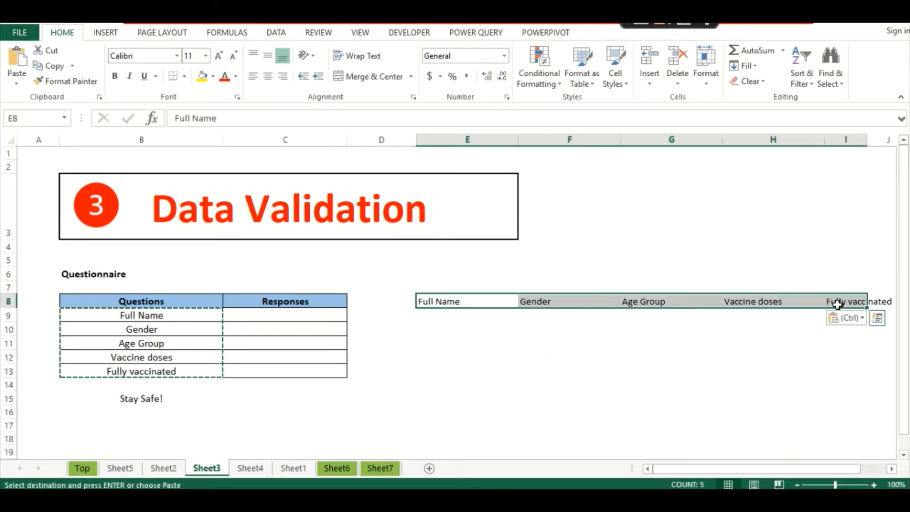
key(Escape)
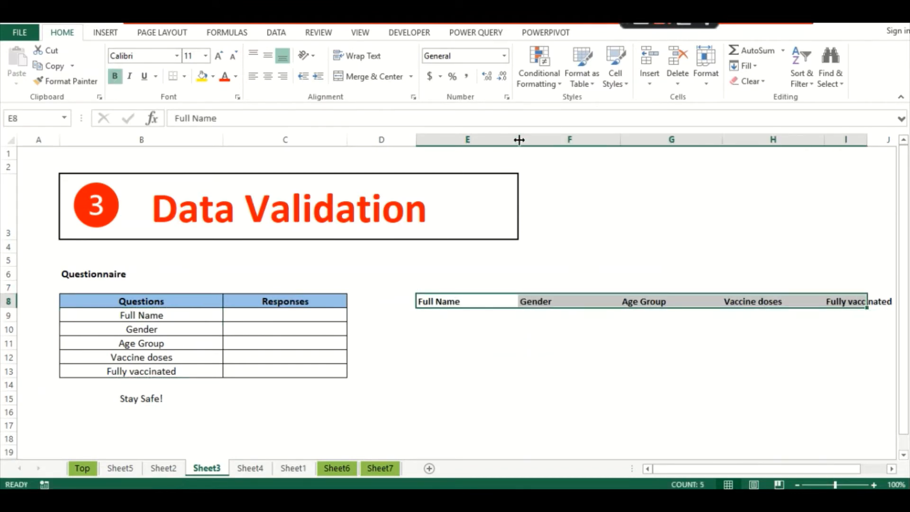
double_click(518, 140)
click(454, 152)
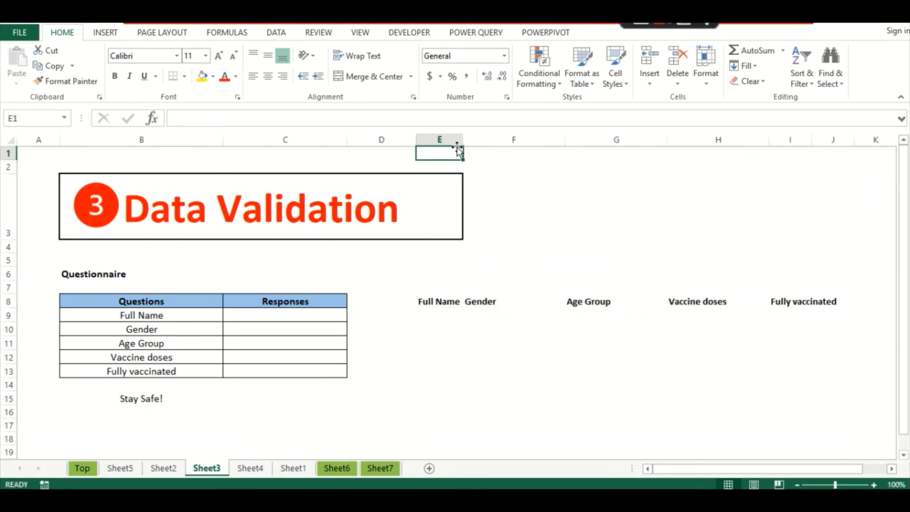
drag(463, 140, 481, 139)
- Begin typing 'Free field' in E9 under Full Name
click(443, 317)
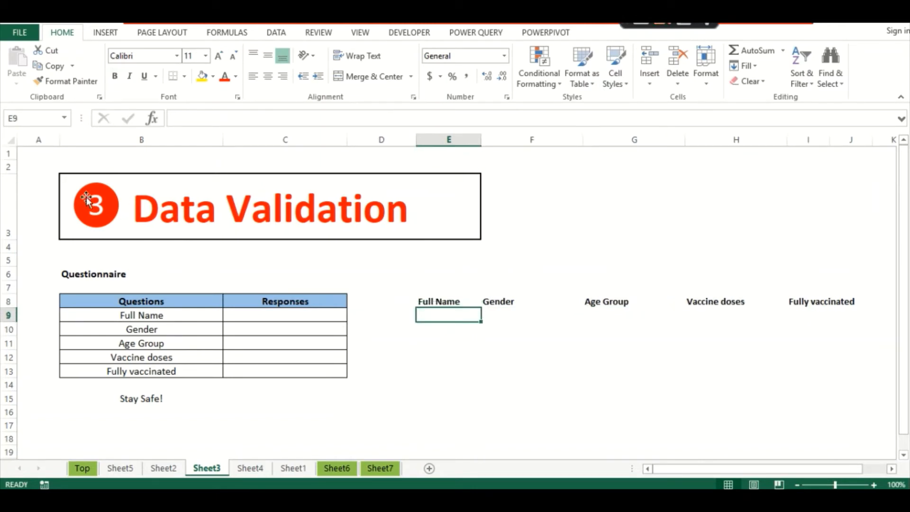
text(Free fied)
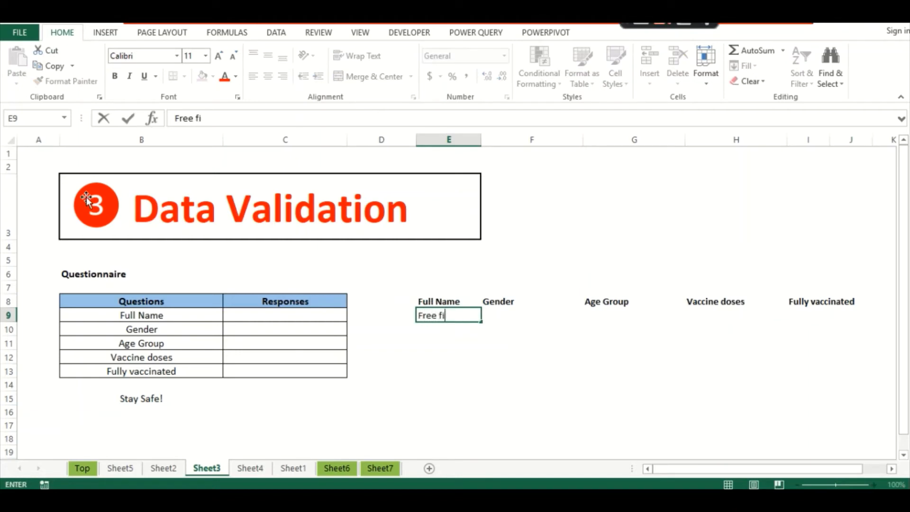
key(BackSpace)
key(BackSpace)
- Finish 'Free field' and list Male, Female and Does not want to specify under Gender
text(eld)
key(Return)
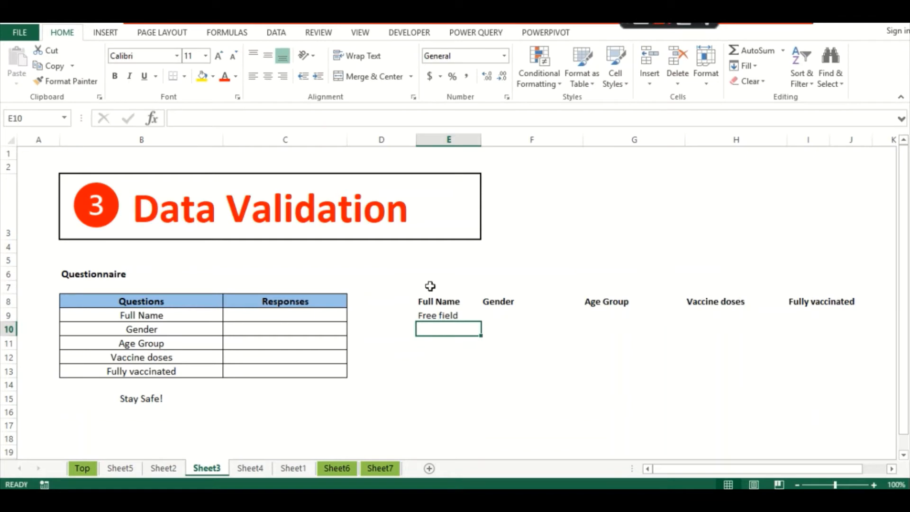
click(502, 318)
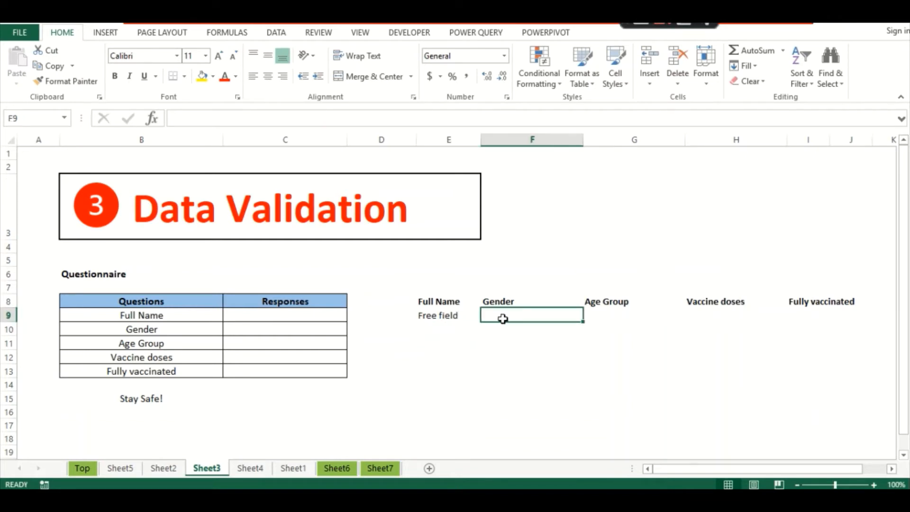
text(Male)
key(Return)
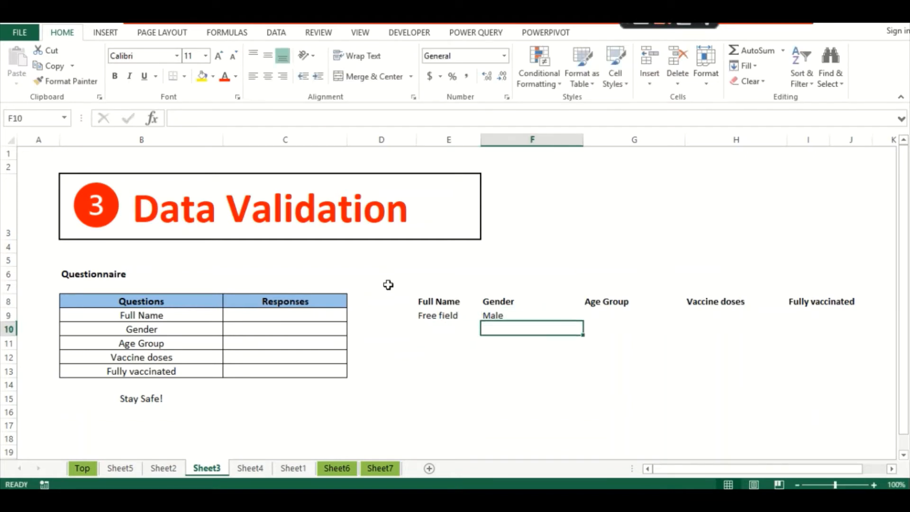
text(Female)
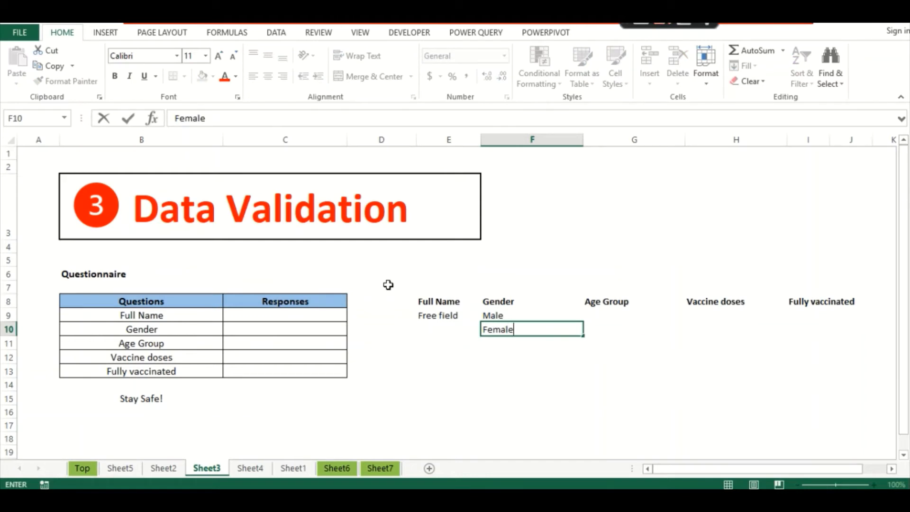
key(Return)
text(Does not want to)
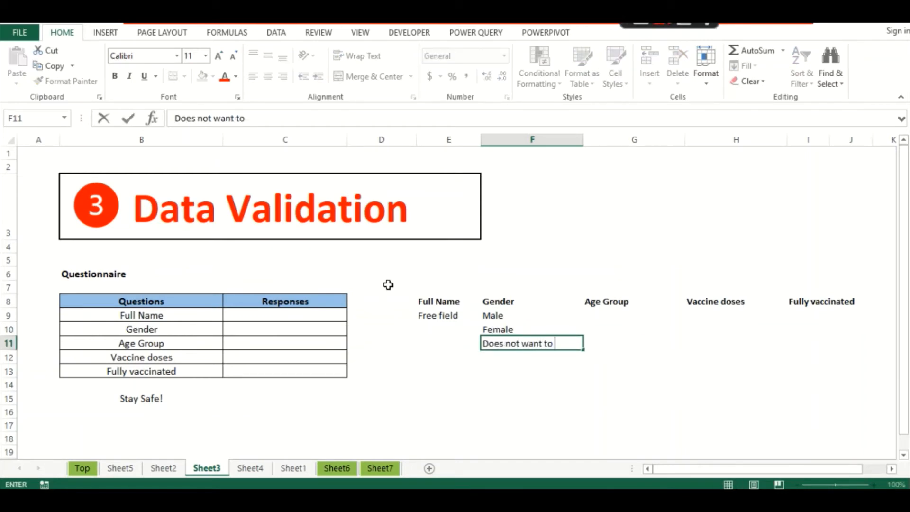
text( specify)
key(Return)
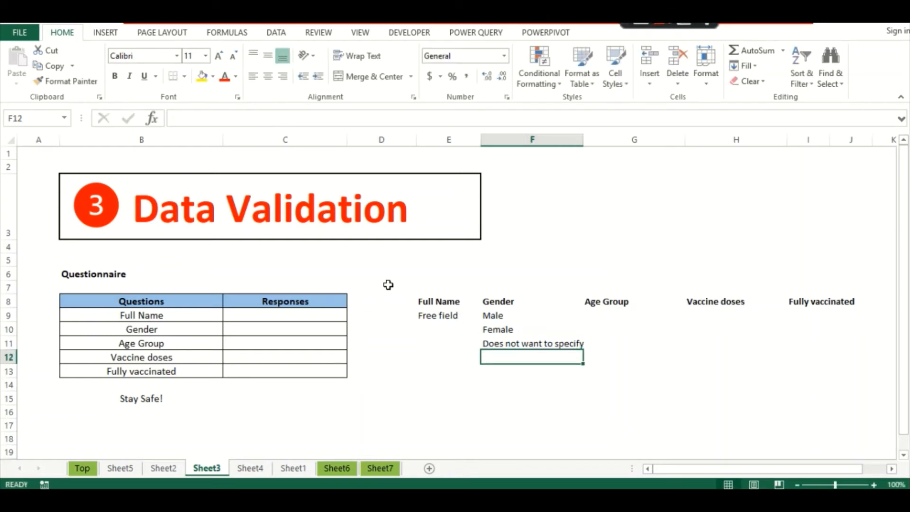
- Enter the three age ranges under Age Group, ending with '>18, <=45' and '>45'
click(620, 317)
text(< 18)
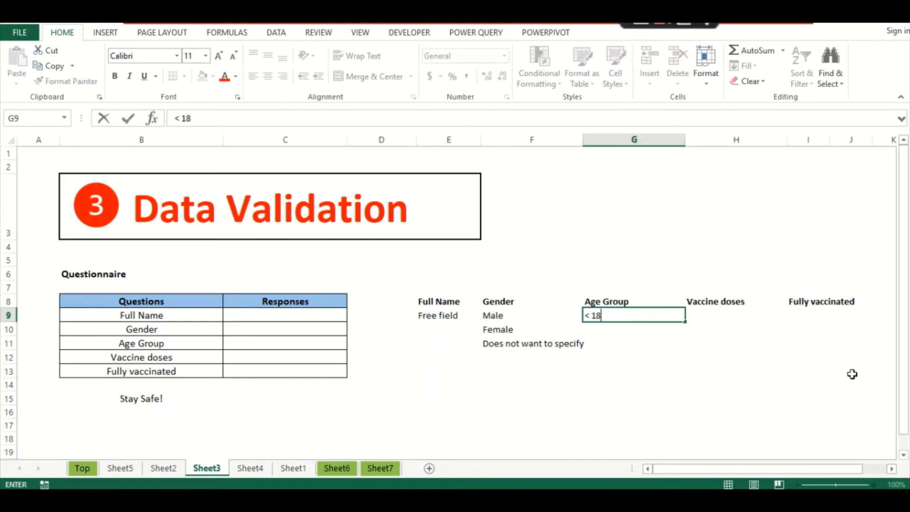
key(Return)
text(>)
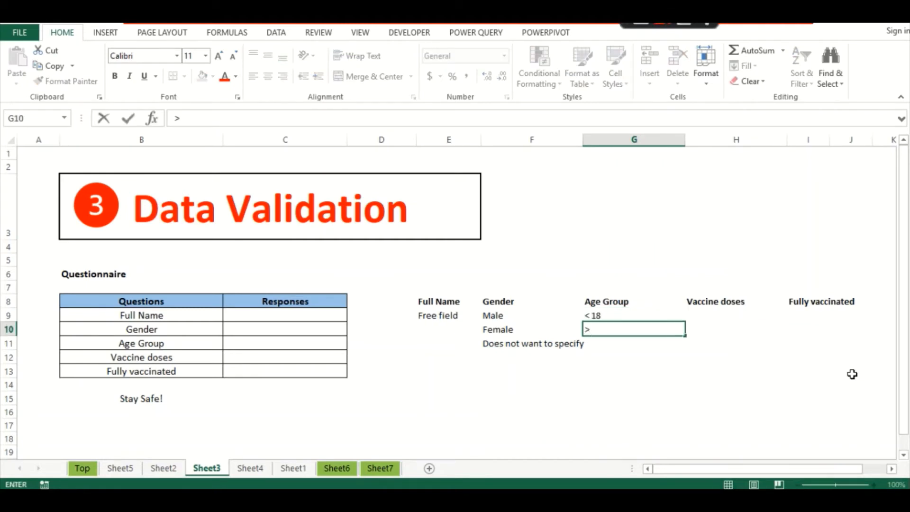
key(Escape)
key(Up)
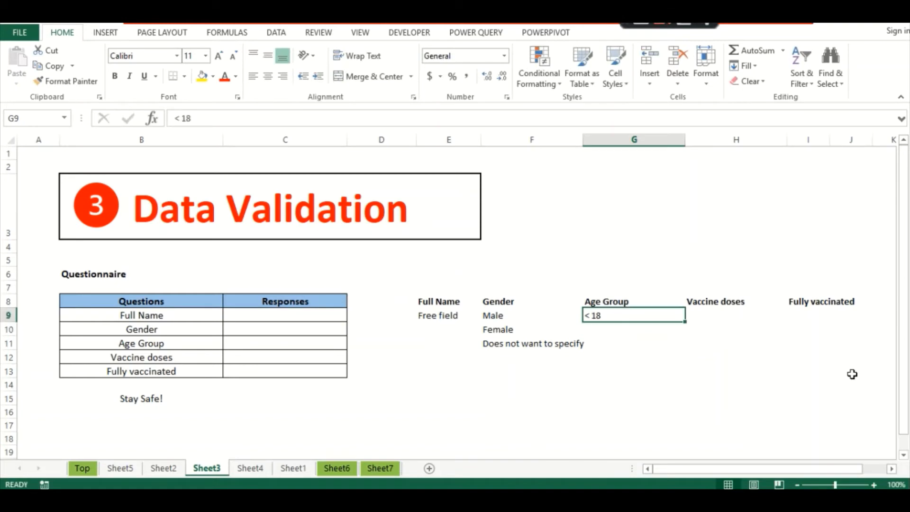
key(Left)
key(Right)
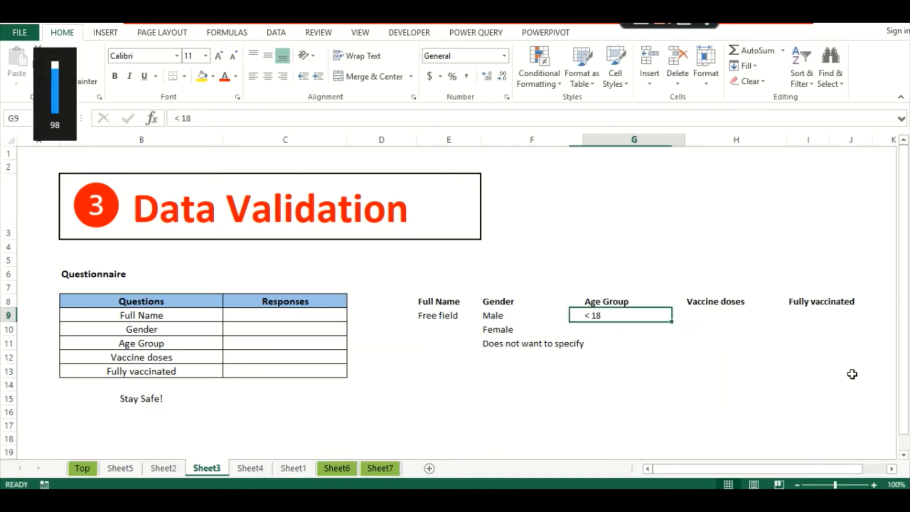
key(F2)
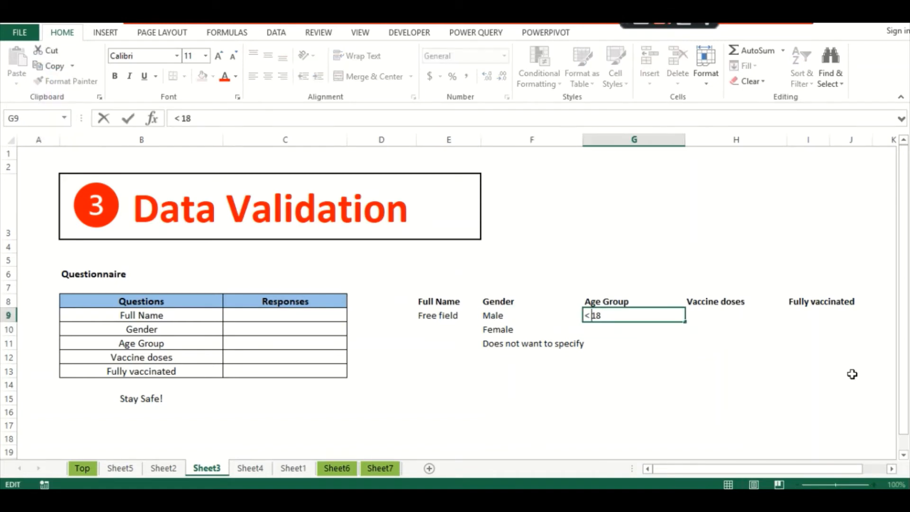
text(=)
key(Return)
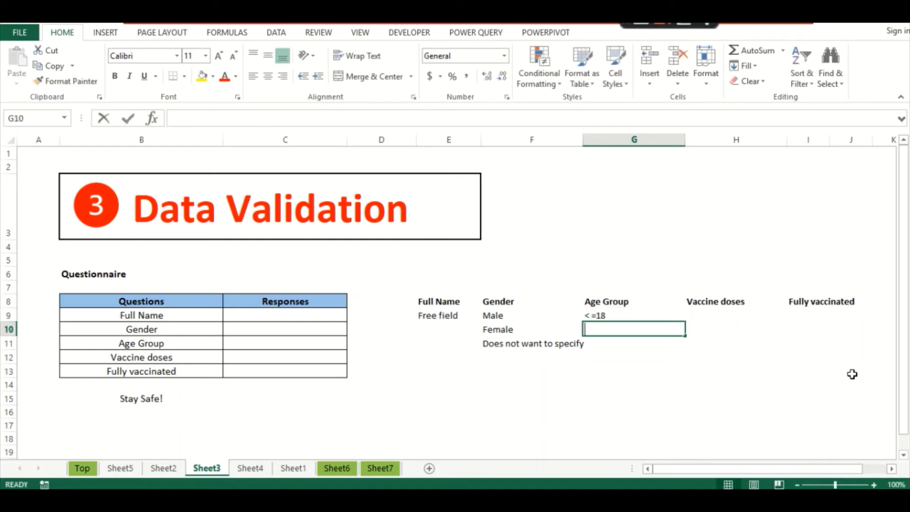
text(>)
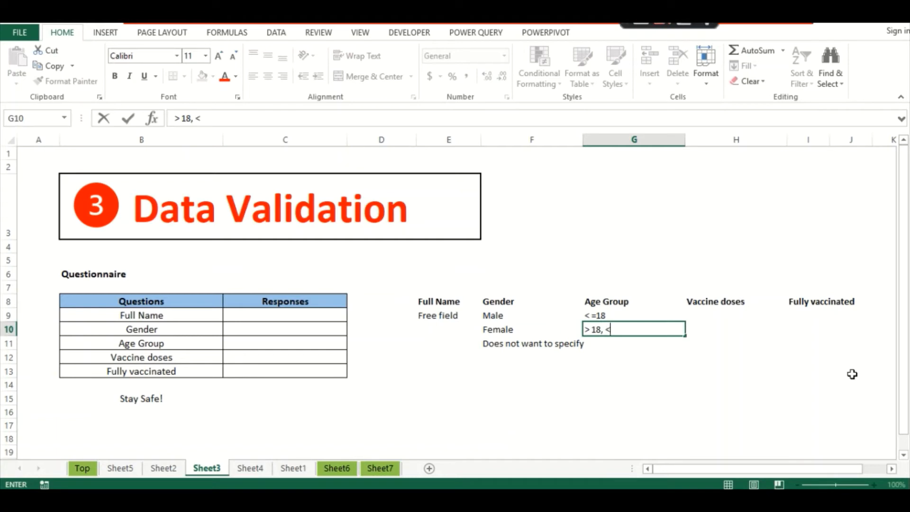
text(18, <=45)
key(Return)
text(>45)
key(Return)
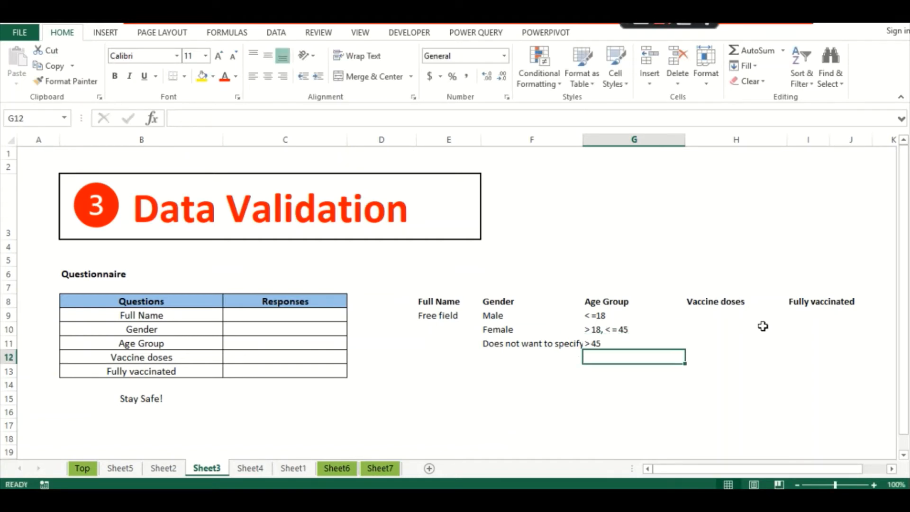
- Add 'First dose taken' and 'Both doses taken' under Vaccine doses, and 'If function' under Fully vaccinated
click(734, 316)
text(First do)
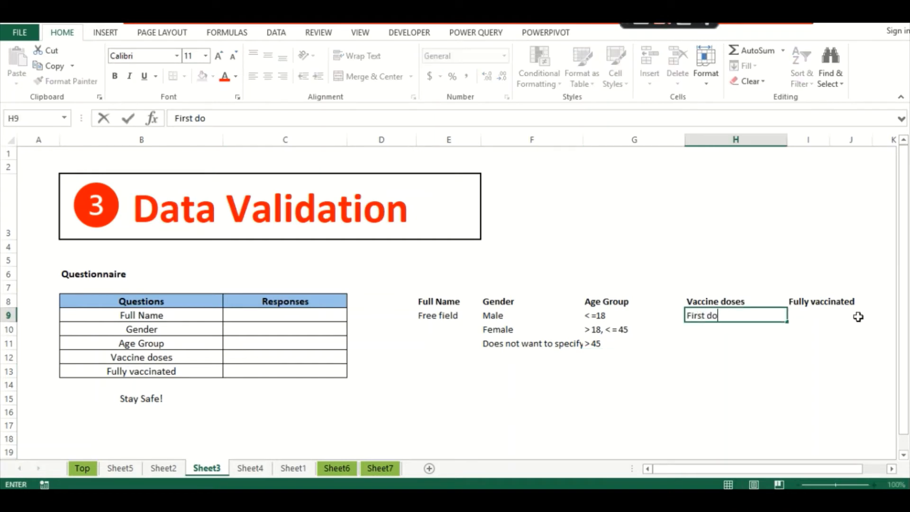
text(se taken)
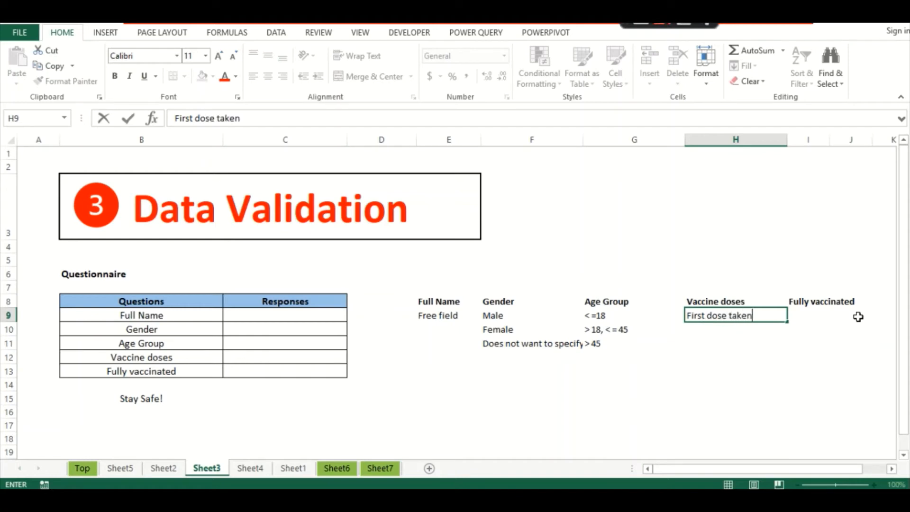
key(Return)
text(Both d)
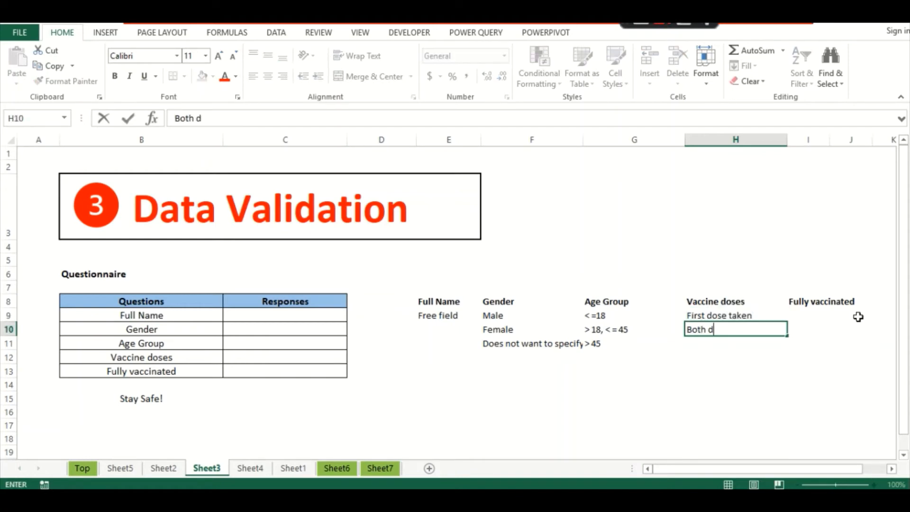
text(oes)
text(s taken)
key(Return)
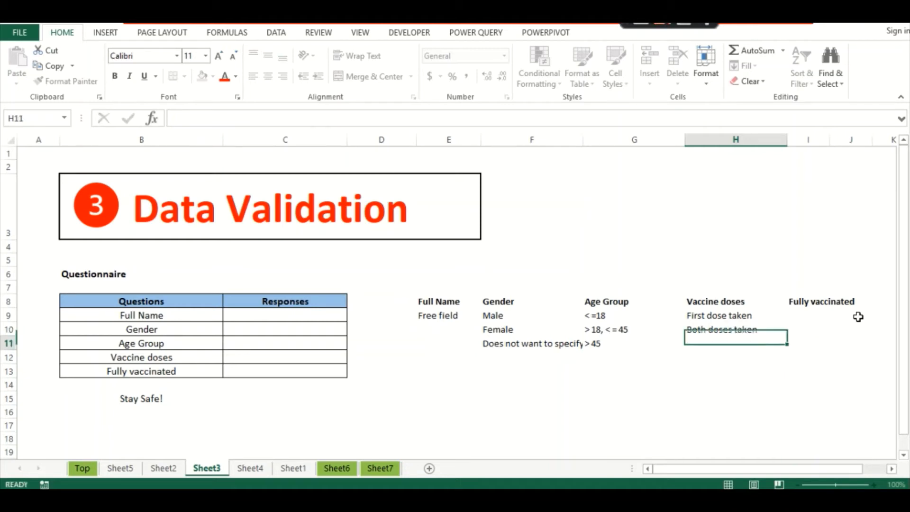
click(825, 314)
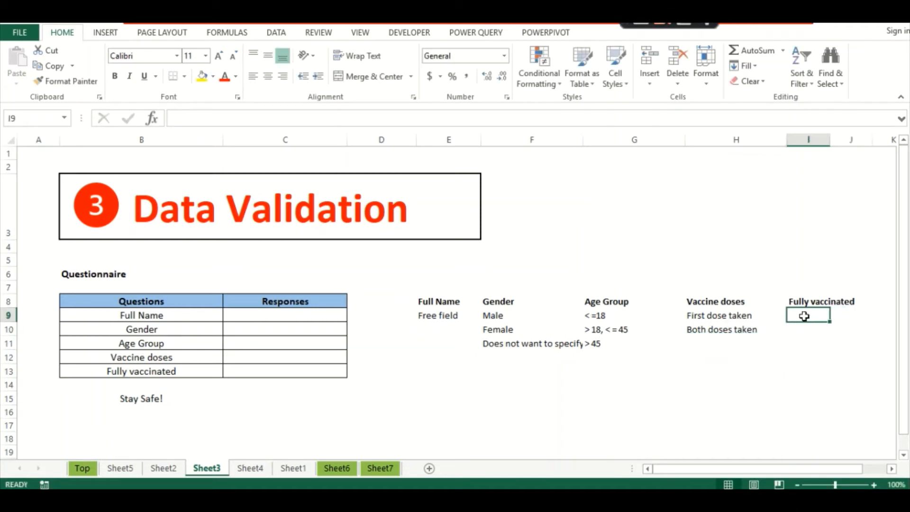
text(If funct)
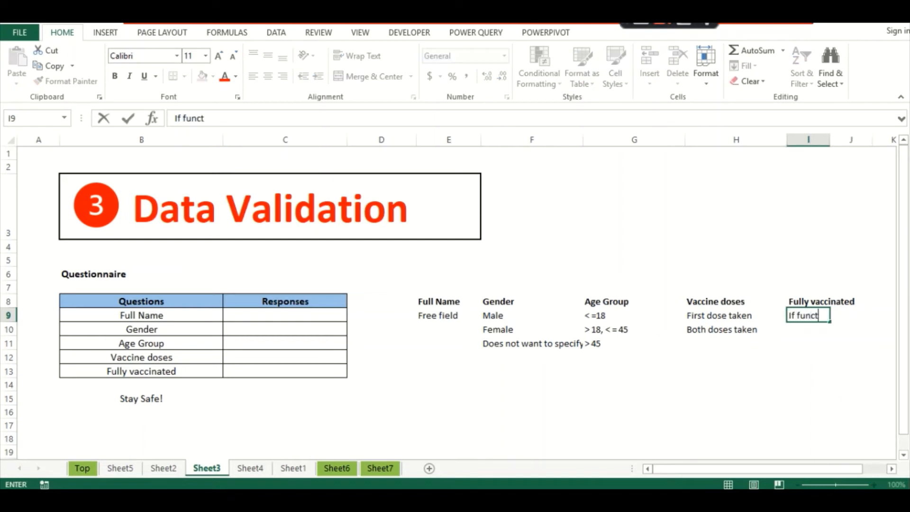
text(ion)
key(Return)
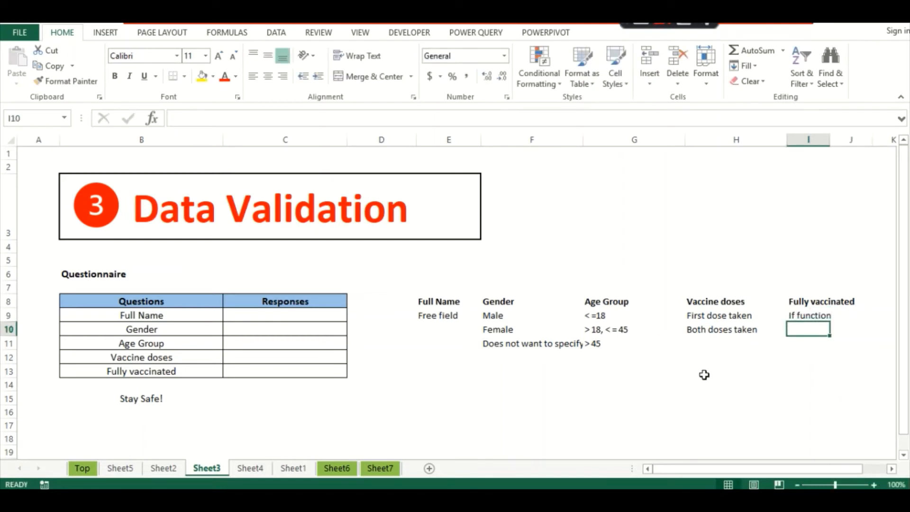
drag(521, 301, 710, 296)
- Underline the Gender, Age Group and Vaccine doses headers and enter the respondent's full name in C9
key(ctrl+u)
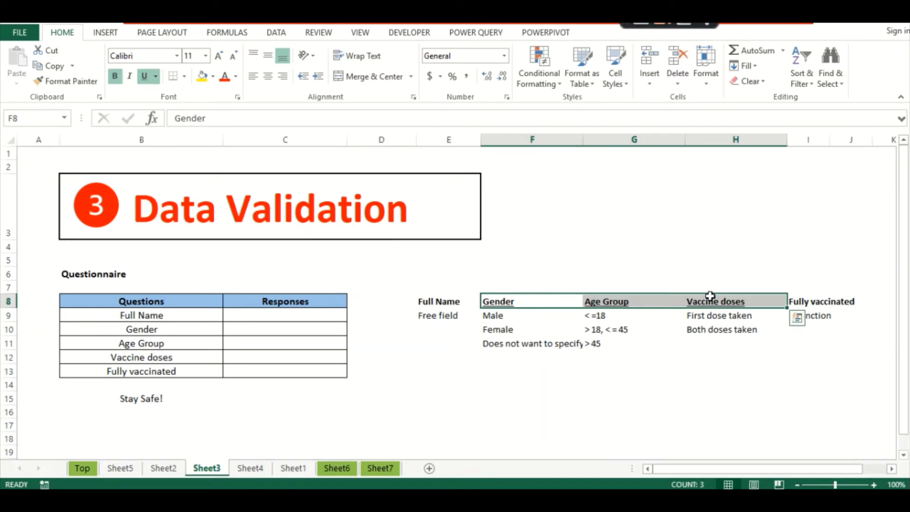
click(505, 359)
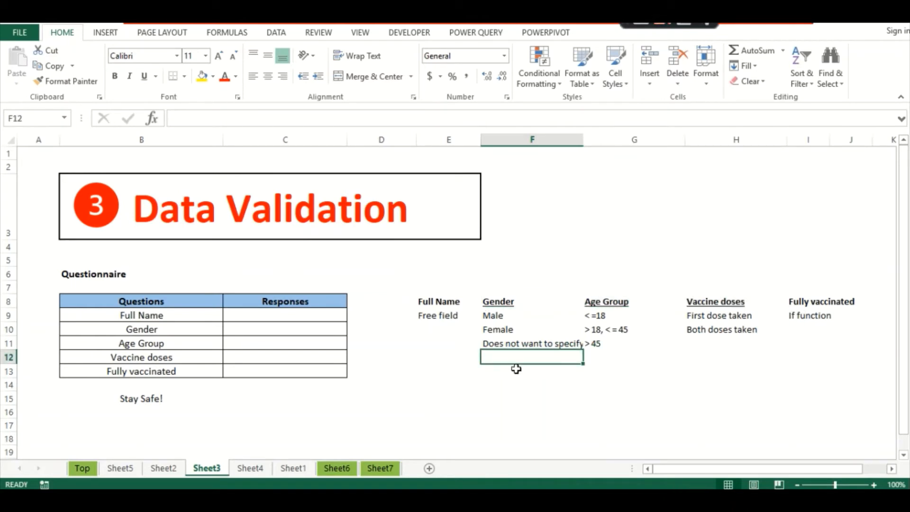
click(261, 313)
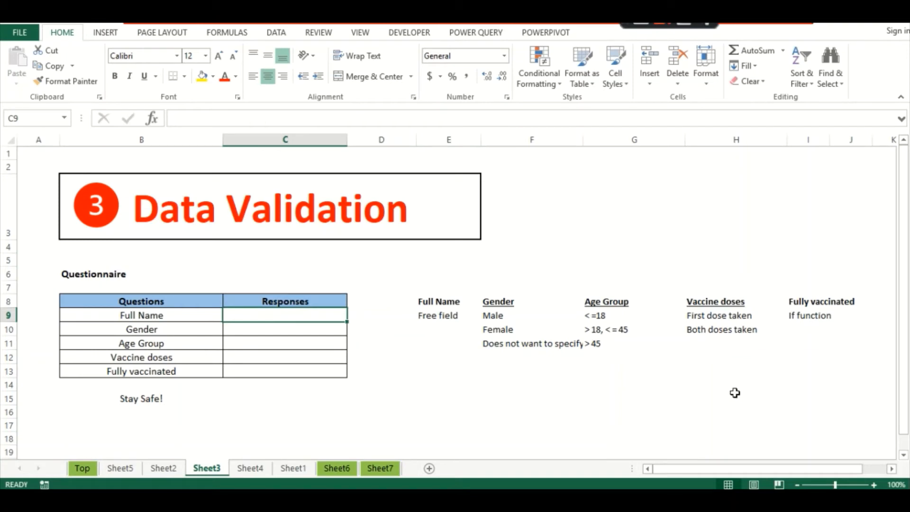
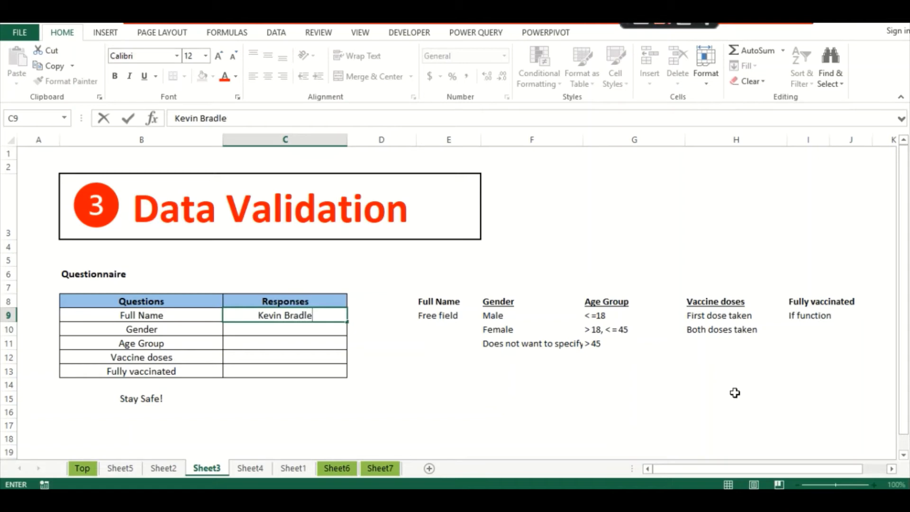
key(Return)
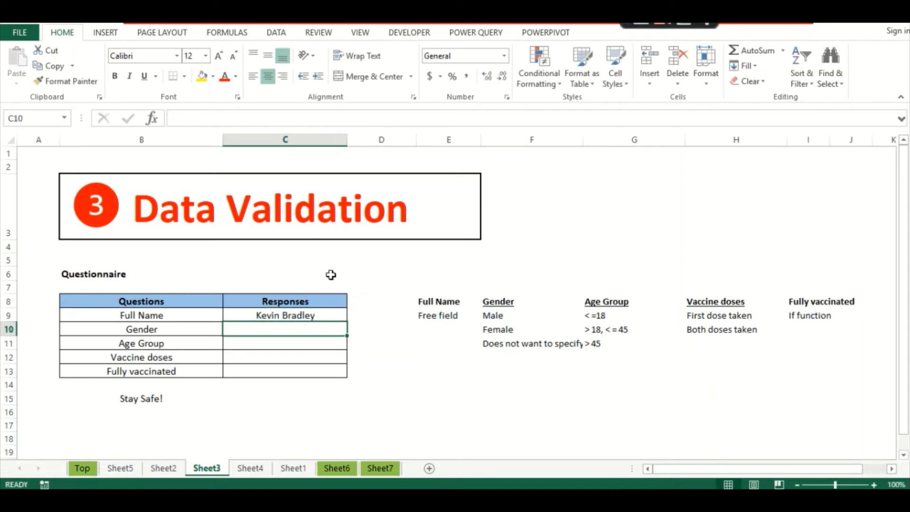
- Restrict the Gender response C10 to a list sourced from $F$9:$F$11
click(275, 32)
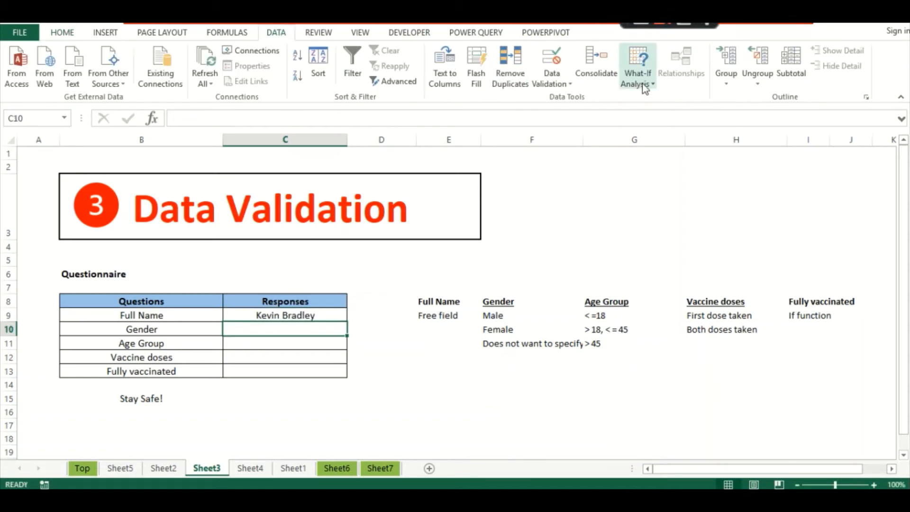
click(551, 81)
click(555, 99)
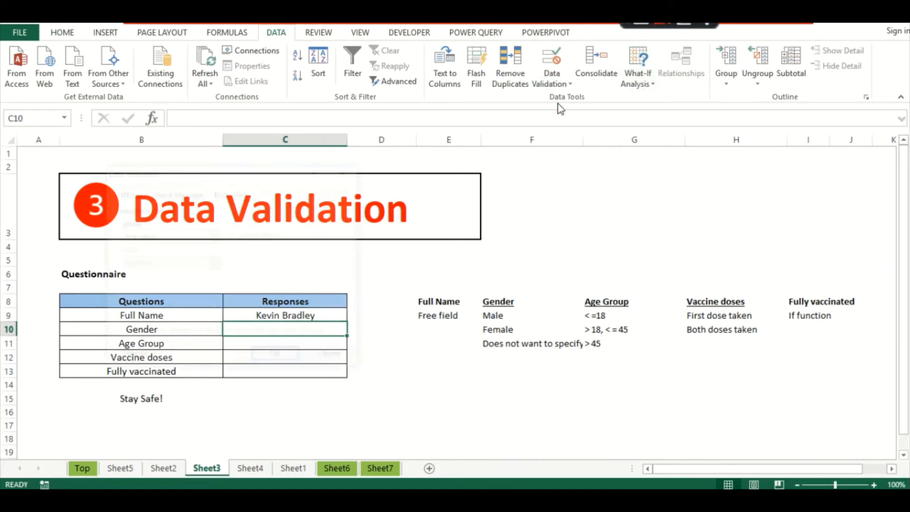
click(215, 236)
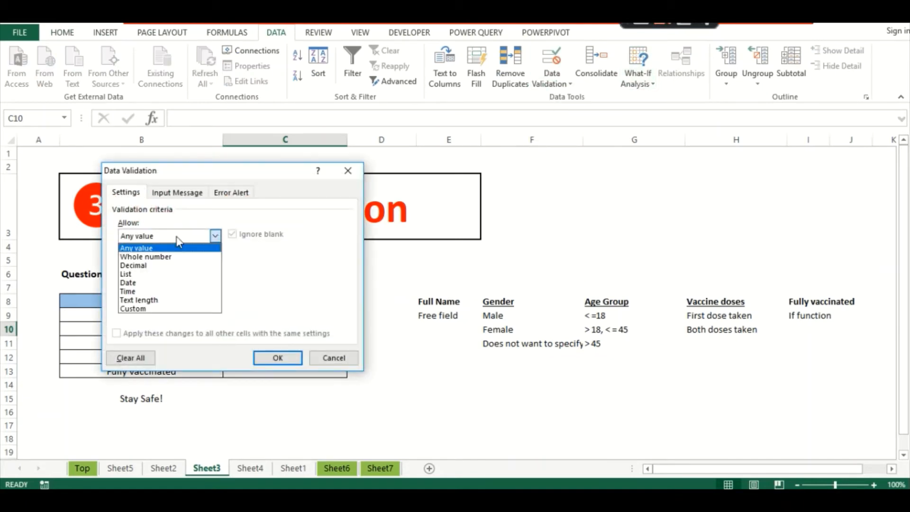
click(131, 274)
click(133, 289)
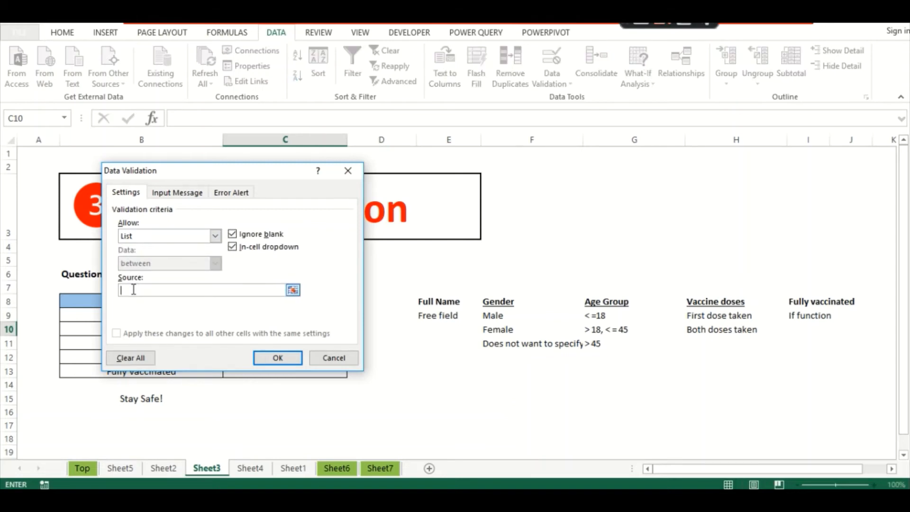
click(492, 316)
drag(495, 323, 493, 344)
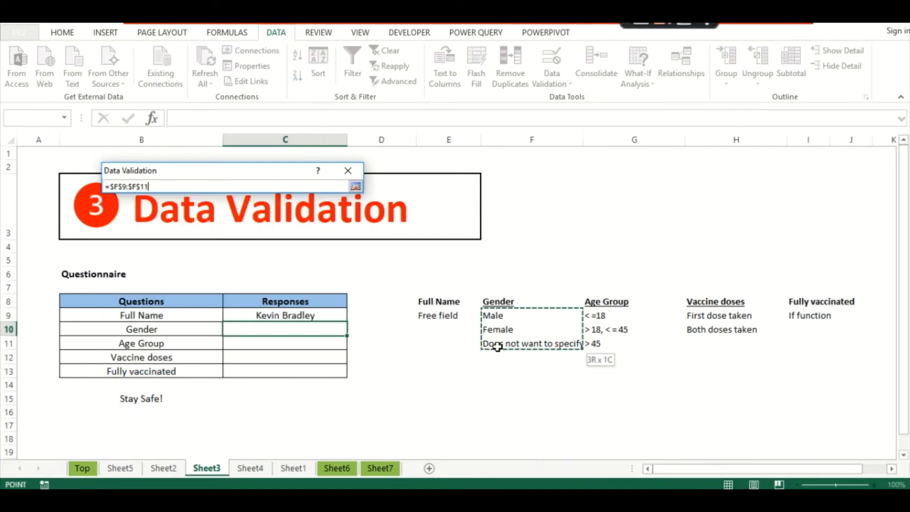
click(275, 357)
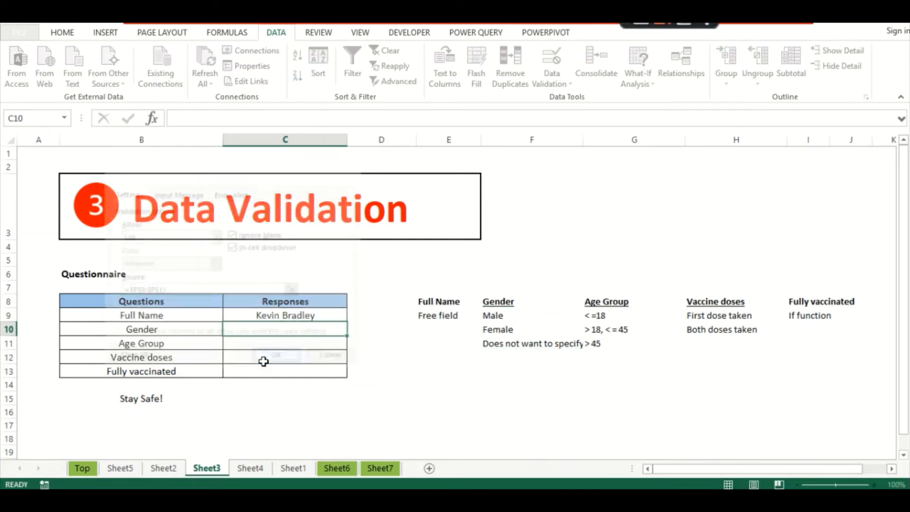
- Choose Male from the Gender response's dropdown
click(353, 329)
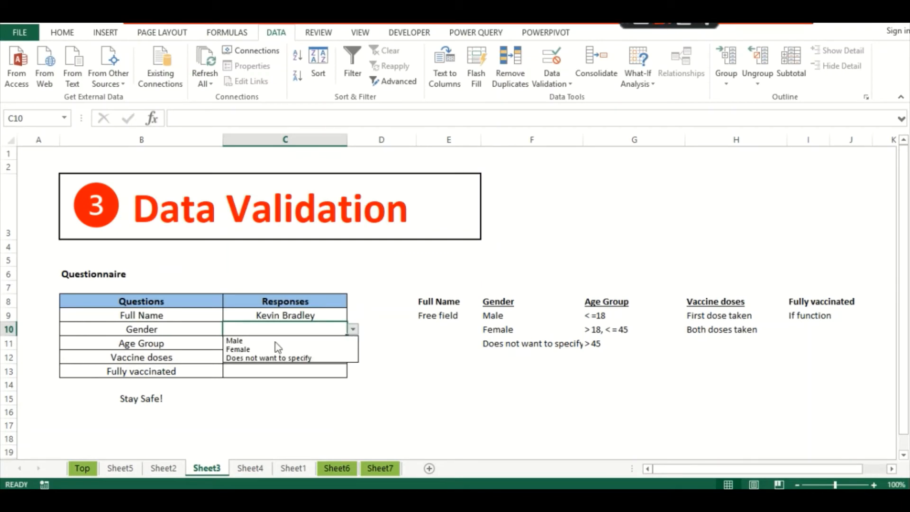
click(256, 341)
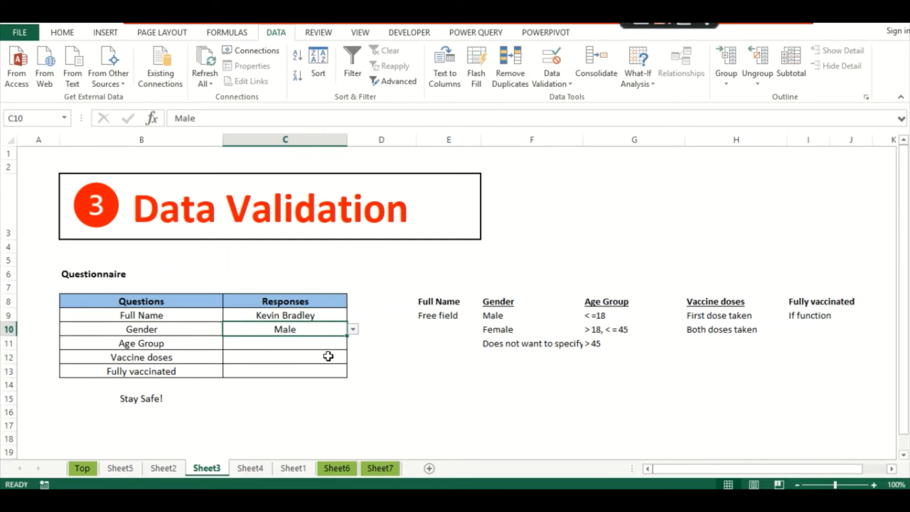
click(307, 342)
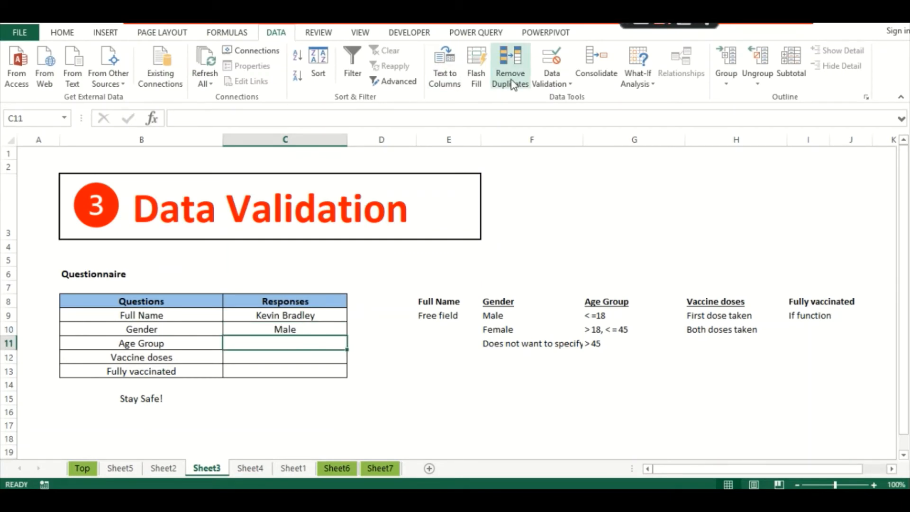
- Restrict the Age Group response C11 to a list of the age ranges in $G$9:$G$11
click(550, 81)
click(552, 98)
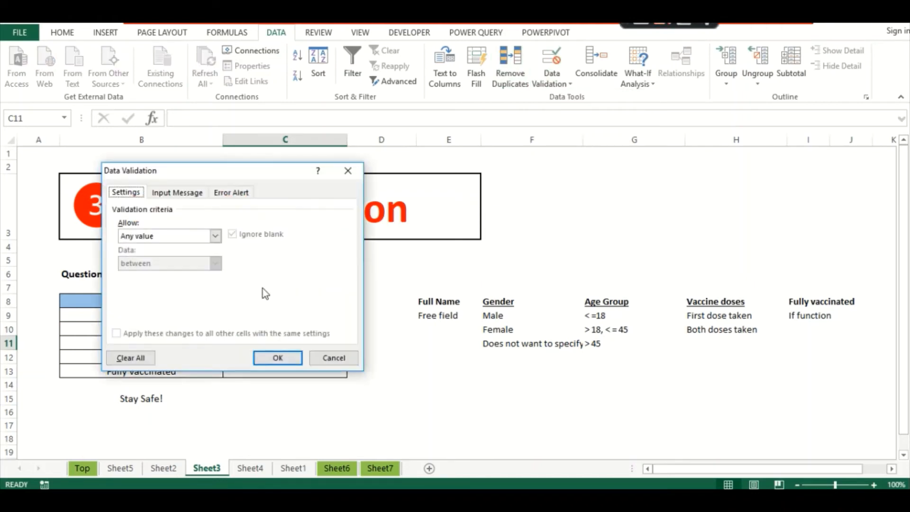
click(185, 236)
click(137, 273)
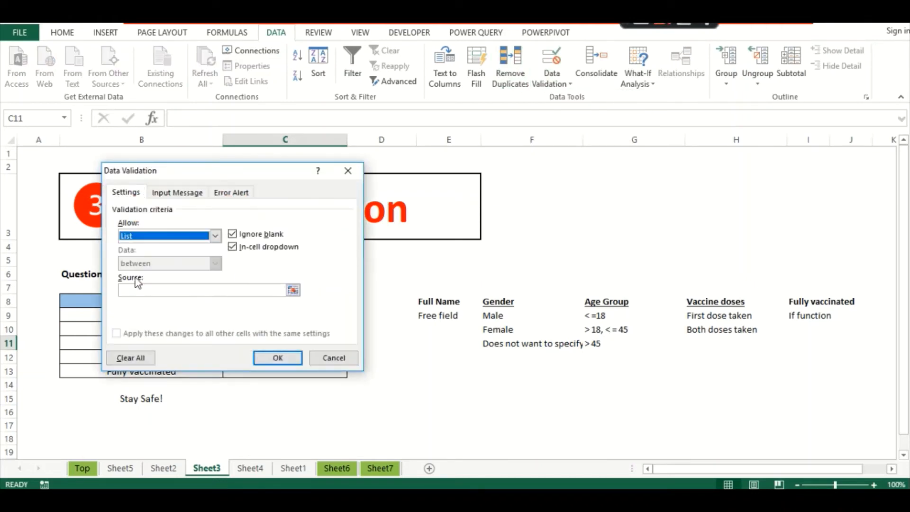
click(133, 293)
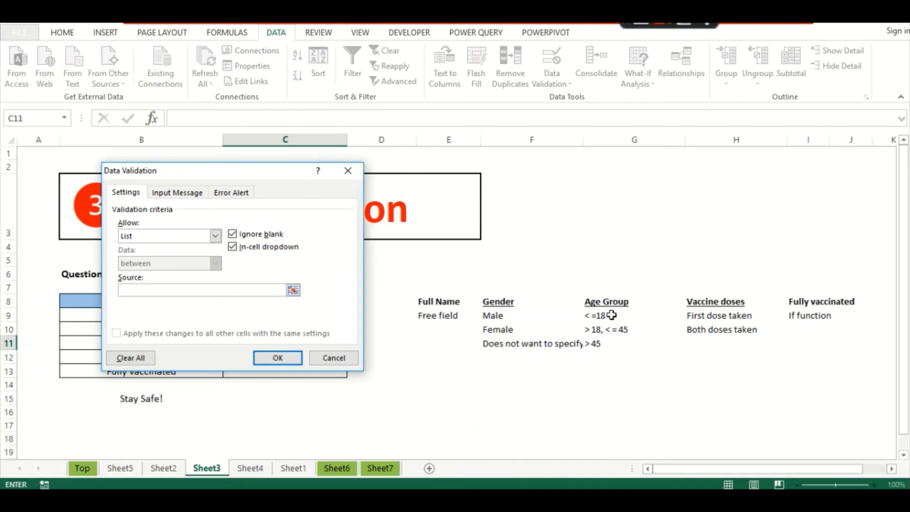
drag(611, 315, 604, 349)
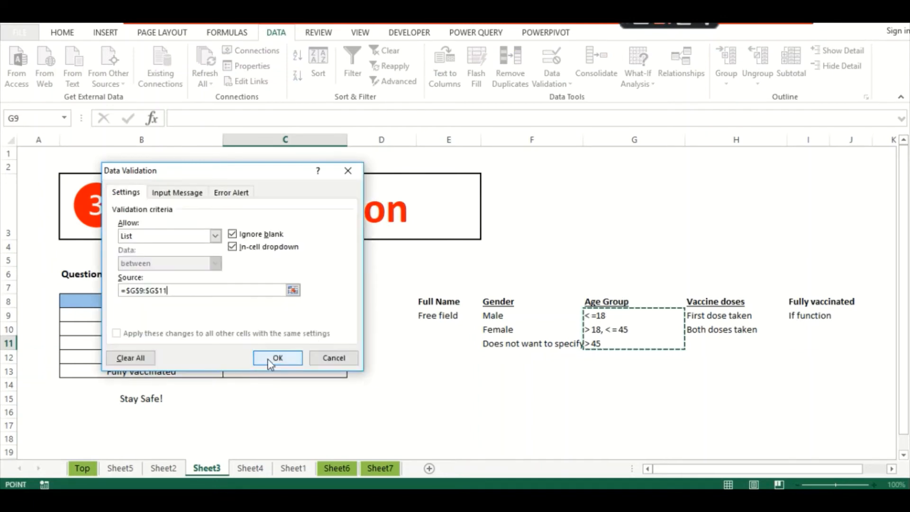
click(268, 358)
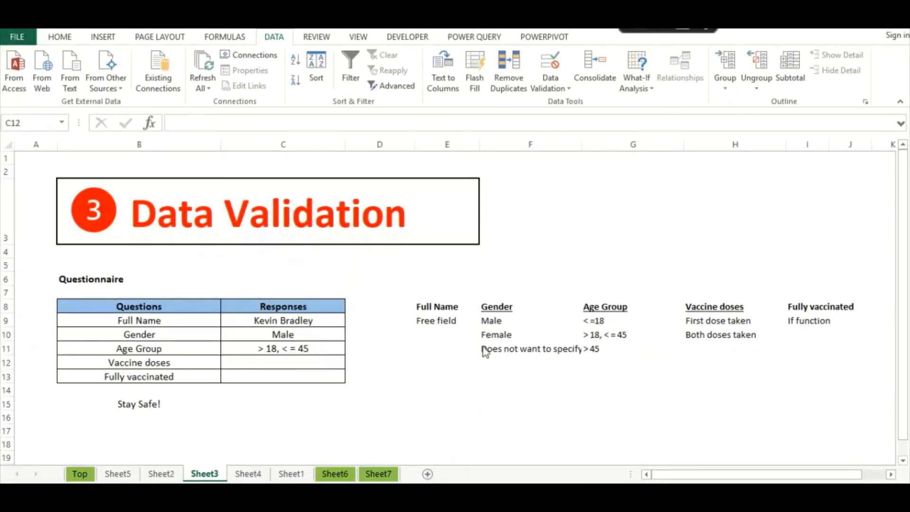
click(551, 87)
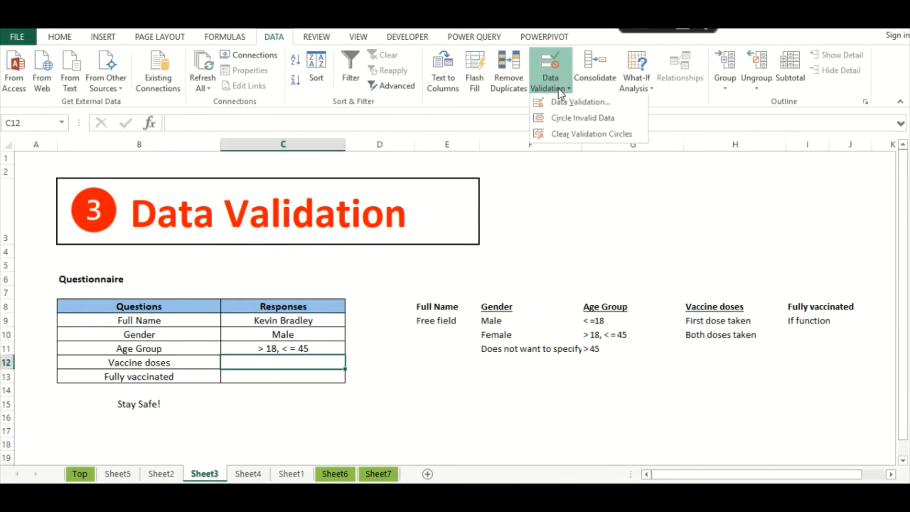
click(564, 100)
- Restrict the Vaccine doses response C12 to a list sourced from $H$9:$H$10
click(213, 241)
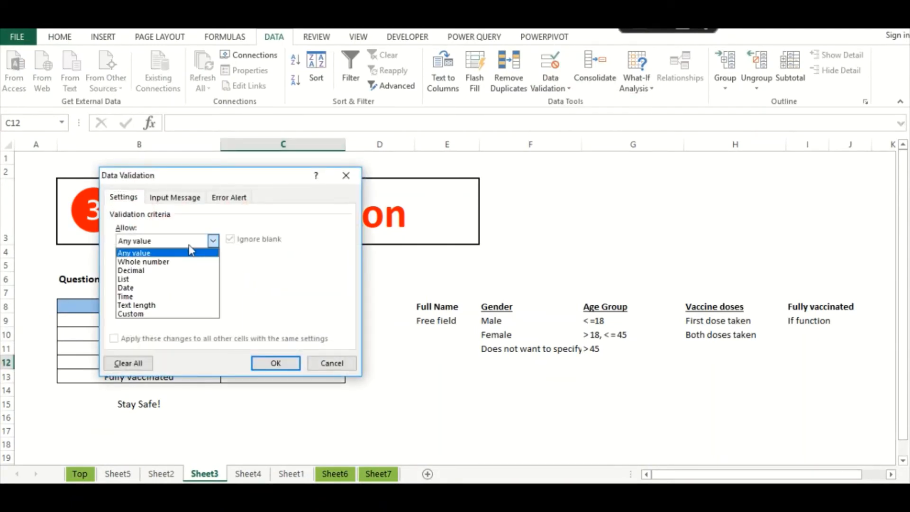
click(143, 279)
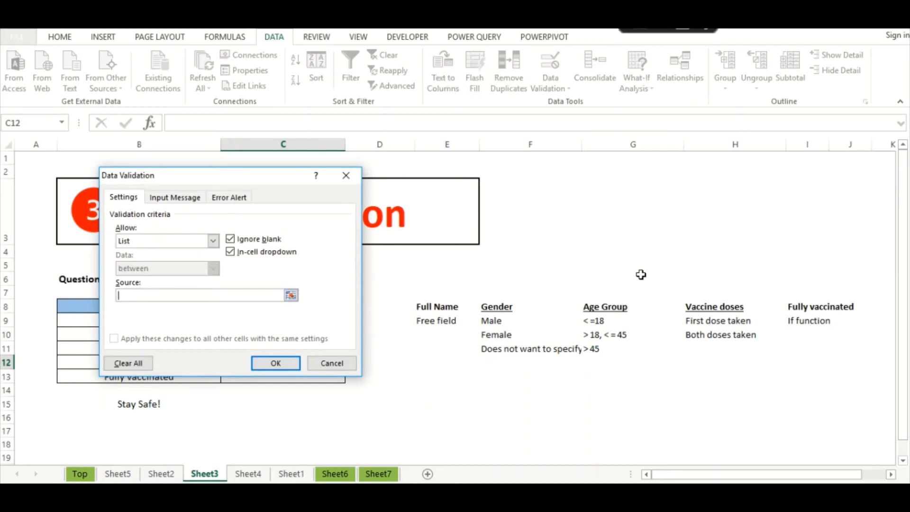
drag(698, 322, 698, 337)
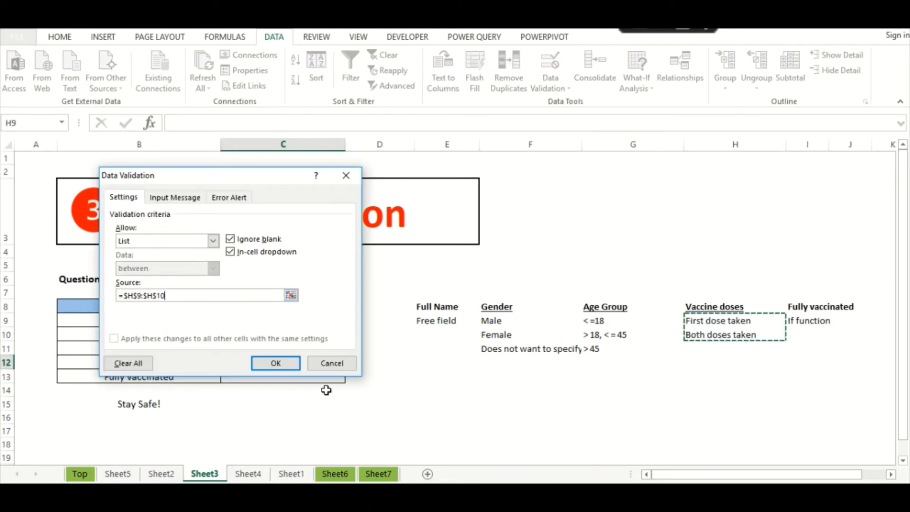
click(279, 363)
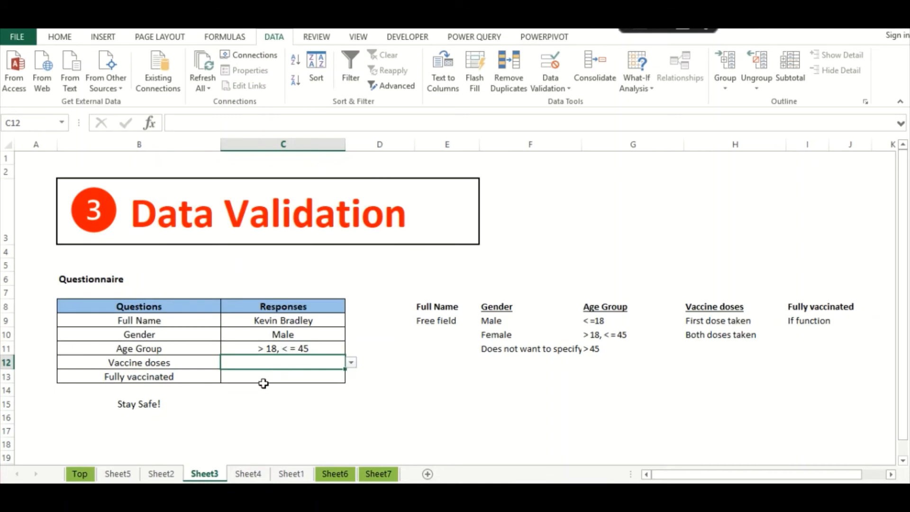
- Choose First dose taken for the Vaccine doses response, then select the Fully vaccinated cell C13
click(263, 386)
click(169, 377)
click(285, 369)
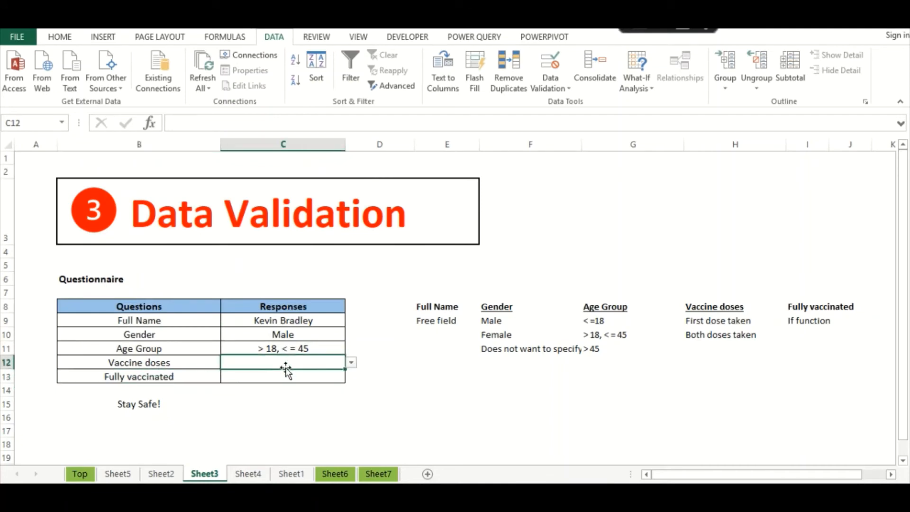
click(351, 362)
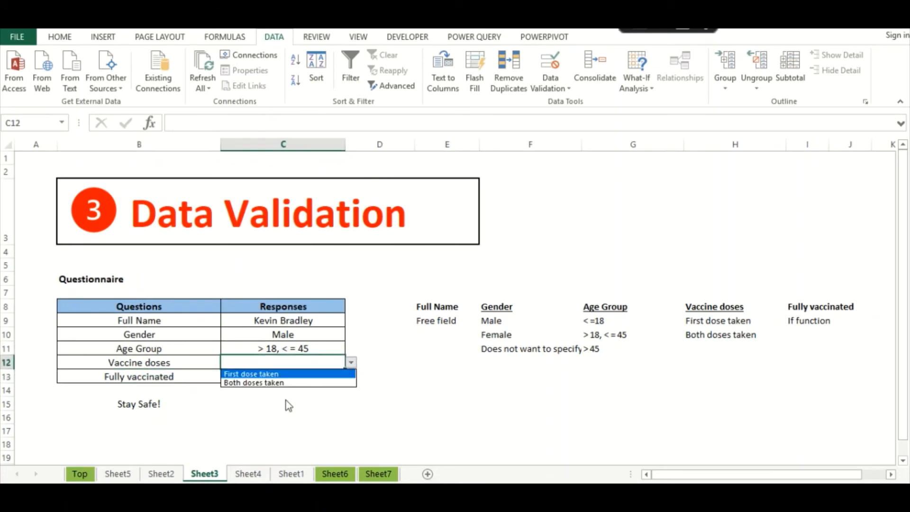
click(261, 373)
click(261, 376)
click(130, 377)
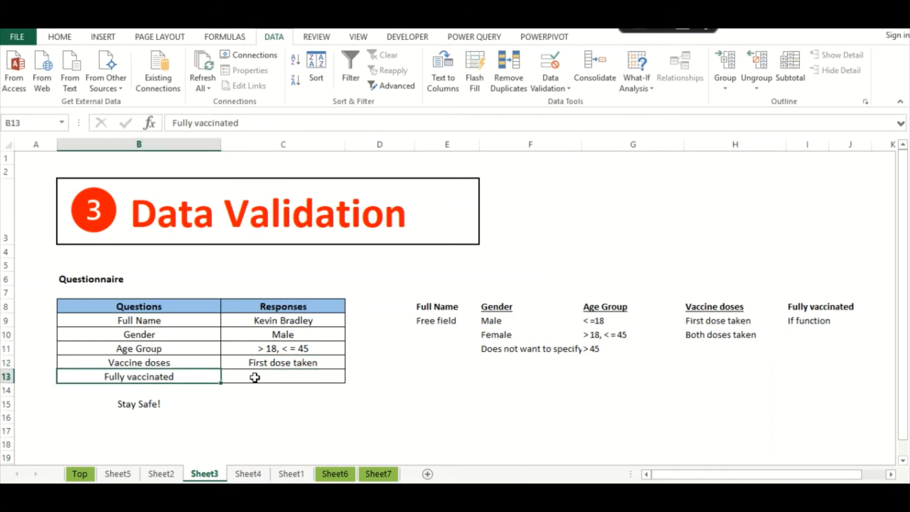
click(255, 376)
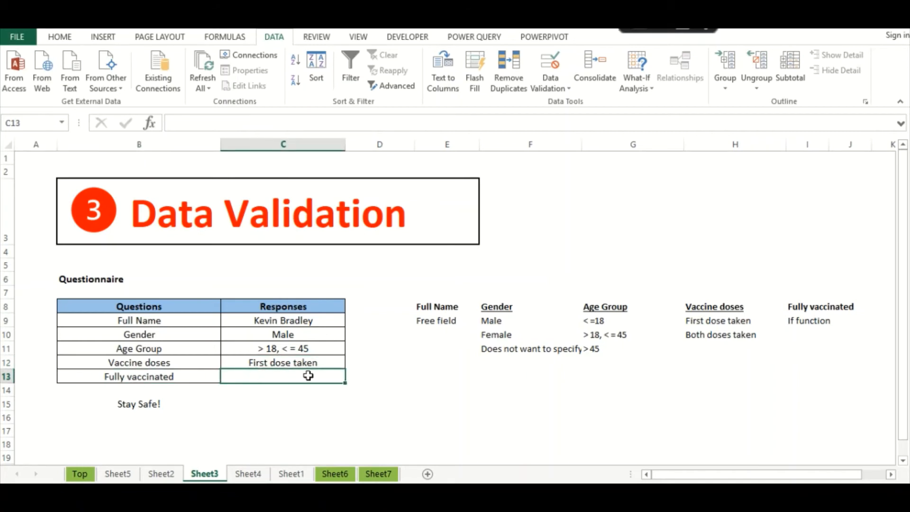
- Insert the IF function into the Fully vaccinated cell C13 from the function list
text(=if)
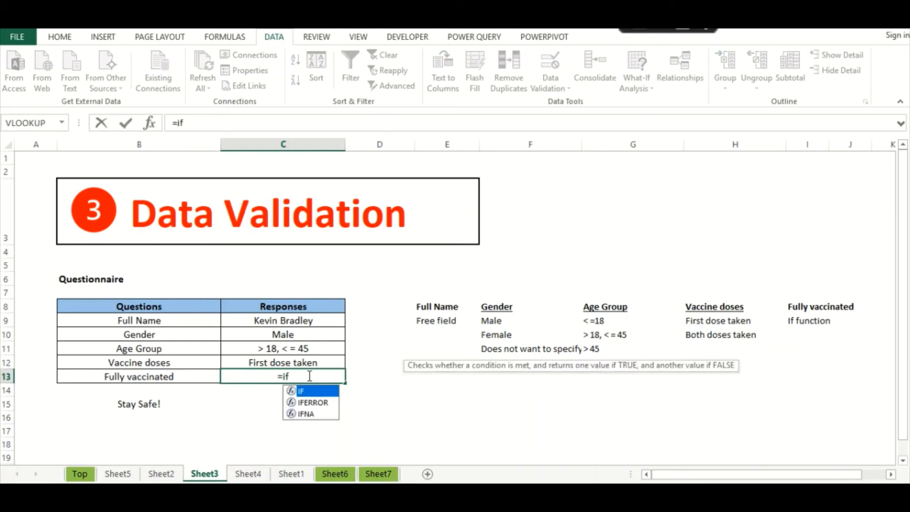
text(()
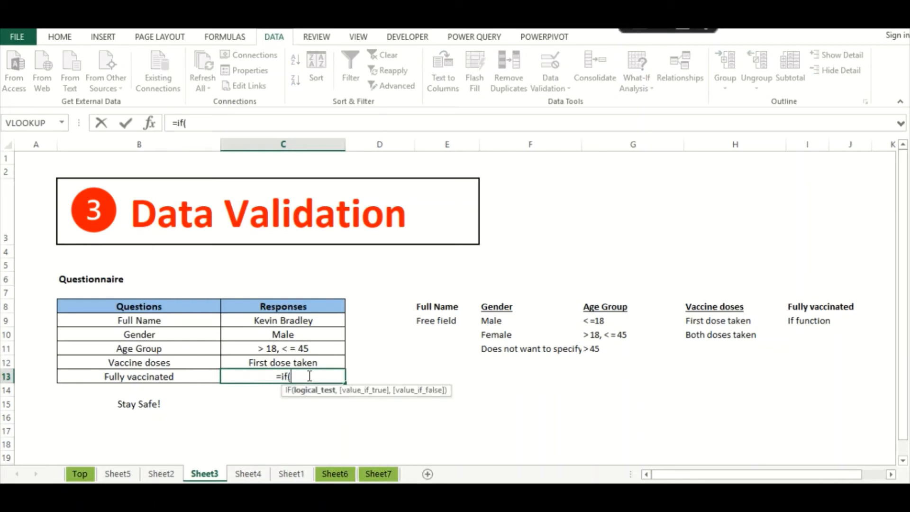
click(257, 362)
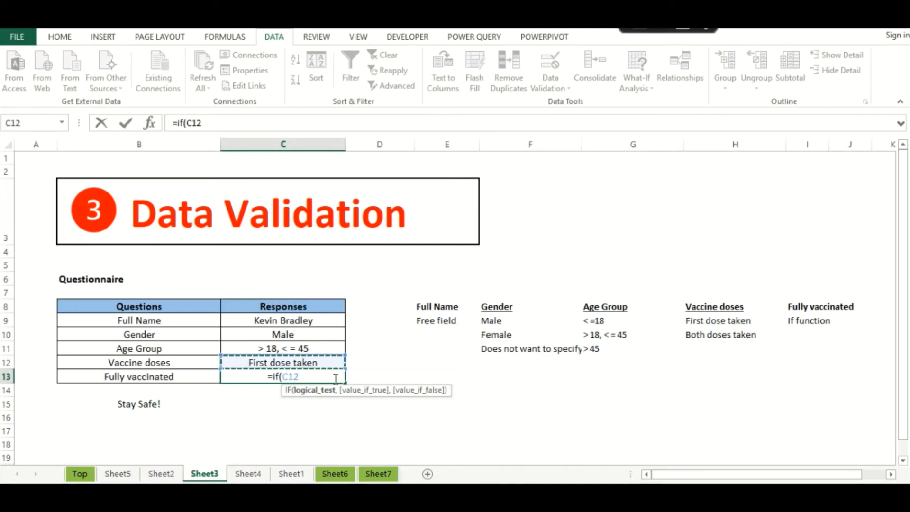
key(Escape)
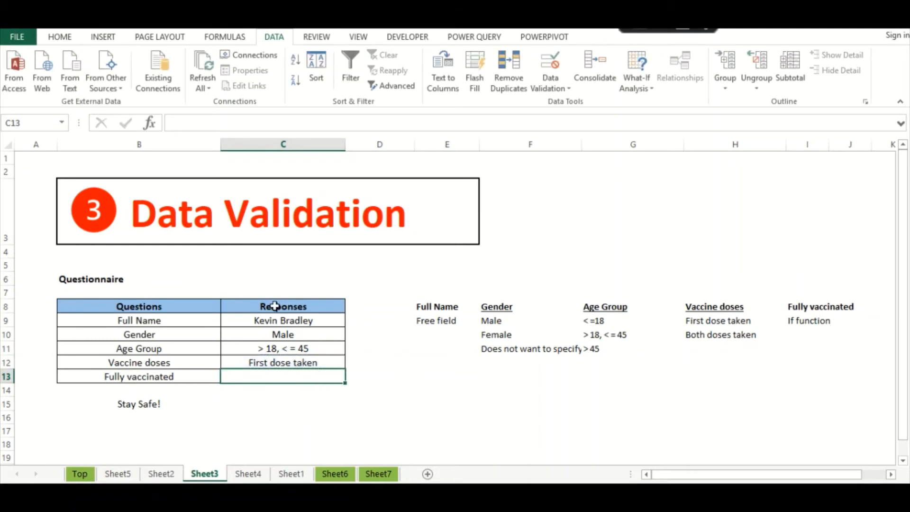
key(shift+F3)
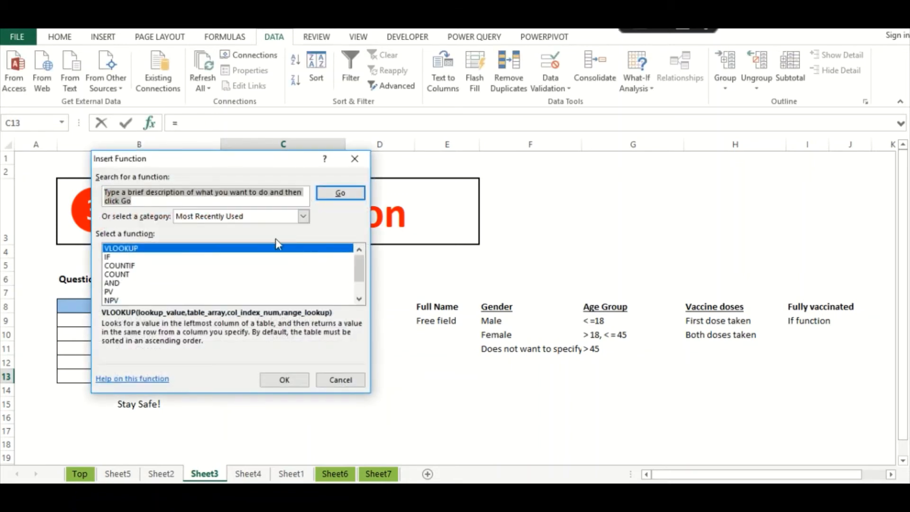
double_click(116, 257)
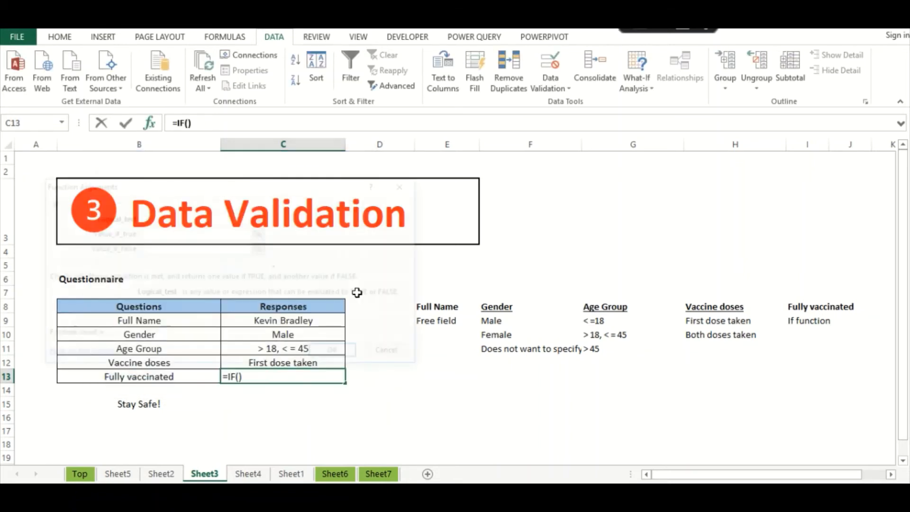
drag(244, 192, 305, 213)
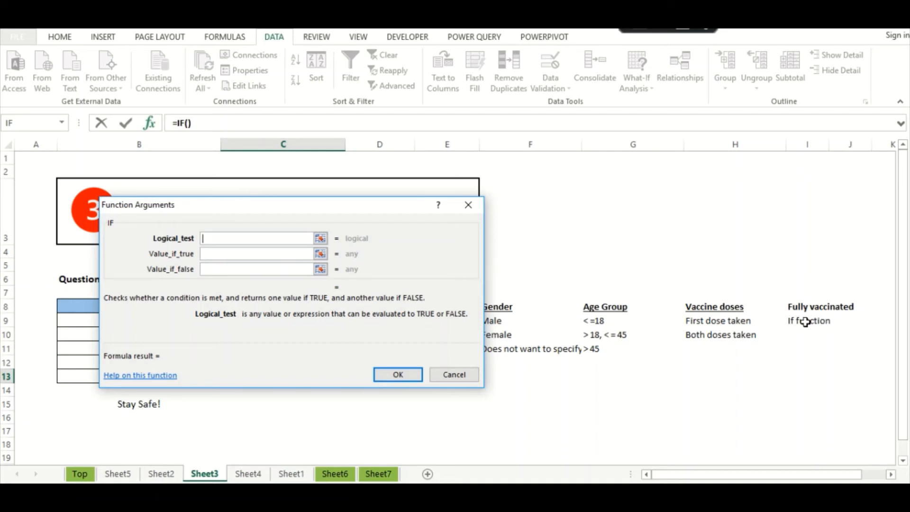
- Set the IF logical test to C12=H10
click(697, 337)
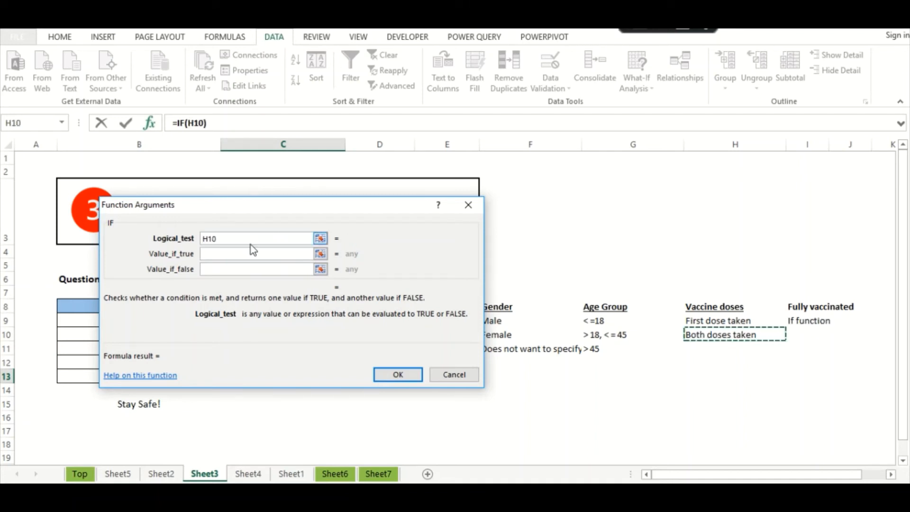
click(214, 254)
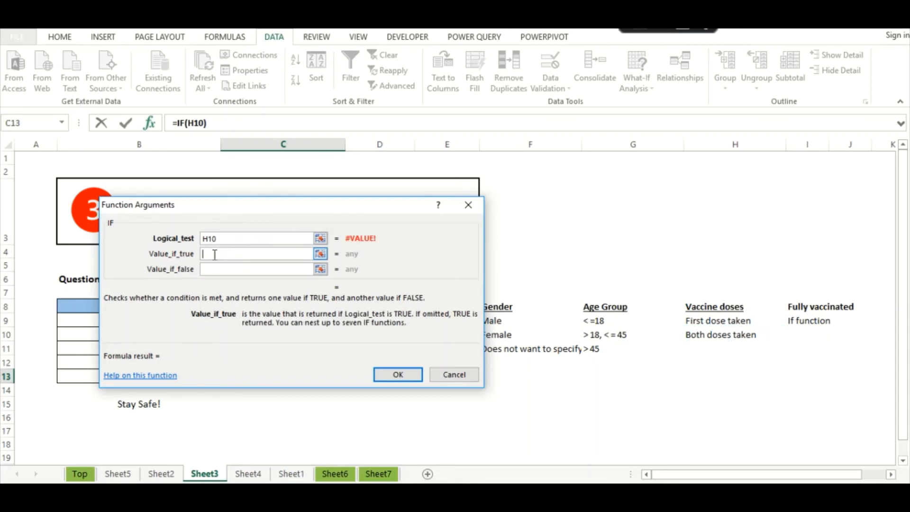
click(242, 239)
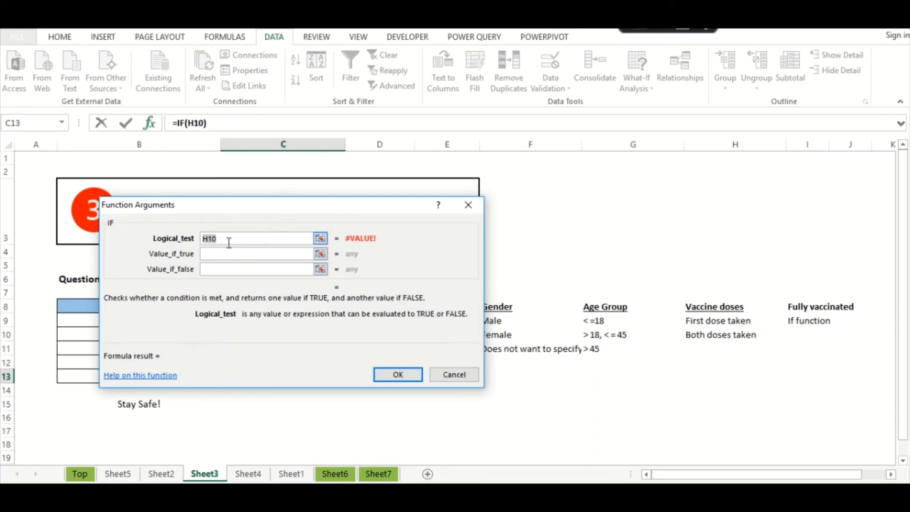
drag(206, 217, 465, 241)
key(BackSpace)
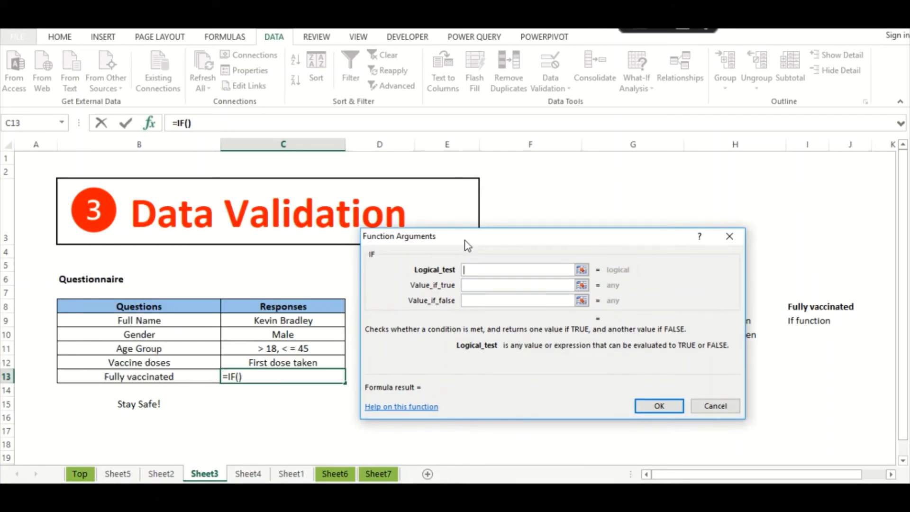
click(284, 363)
text(=)
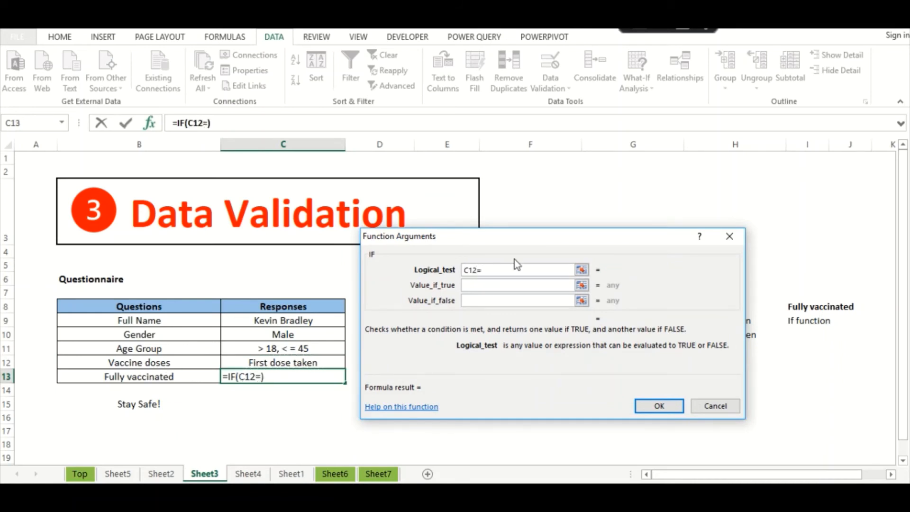
drag(514, 260, 321, 203)
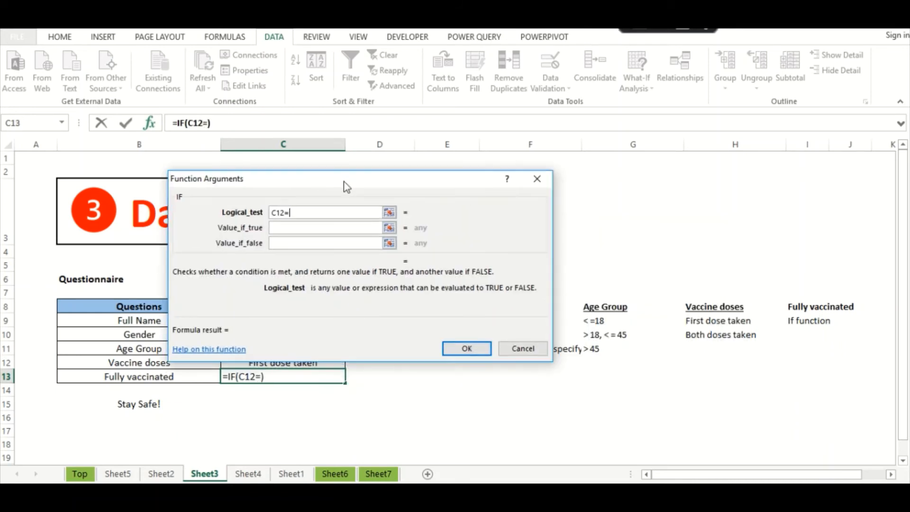
click(723, 334)
click(290, 227)
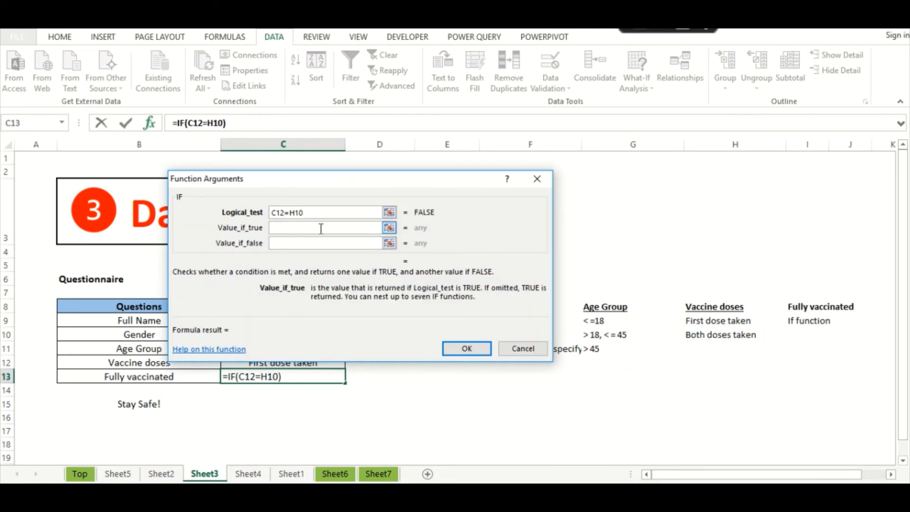
- Enter "Yes" as the true value and "No" as the false value, and confirm the formula
text(Yes)
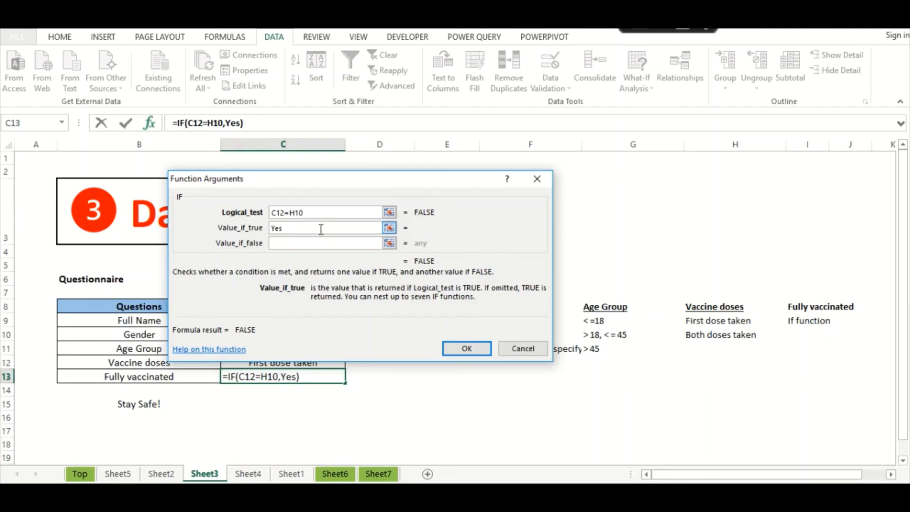
key(Tab)
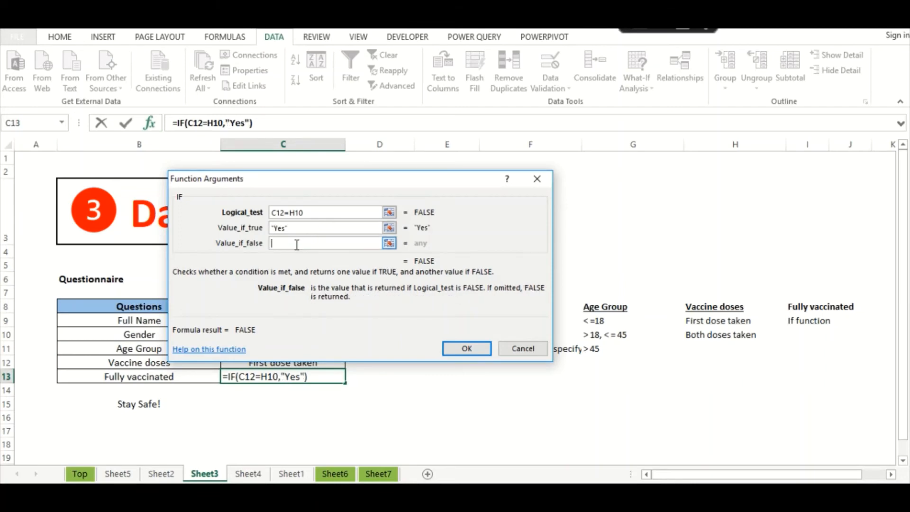
text(No)
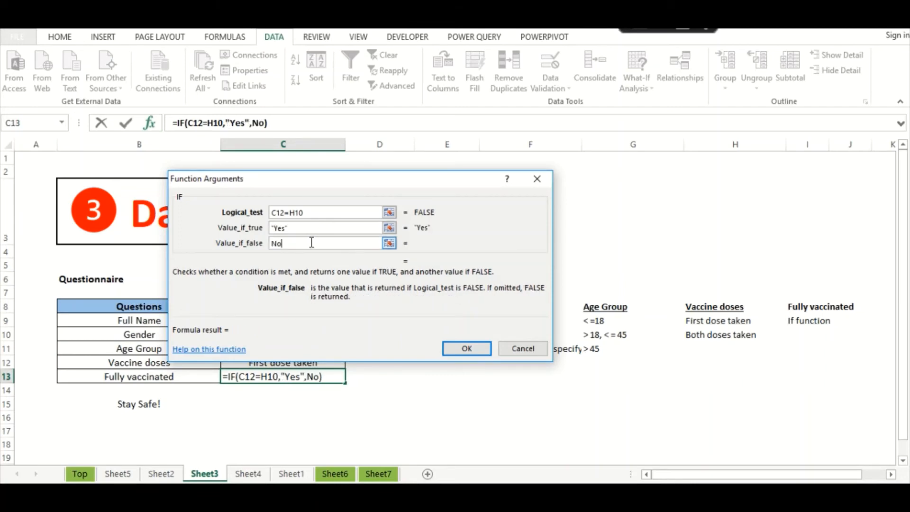
click(300, 228)
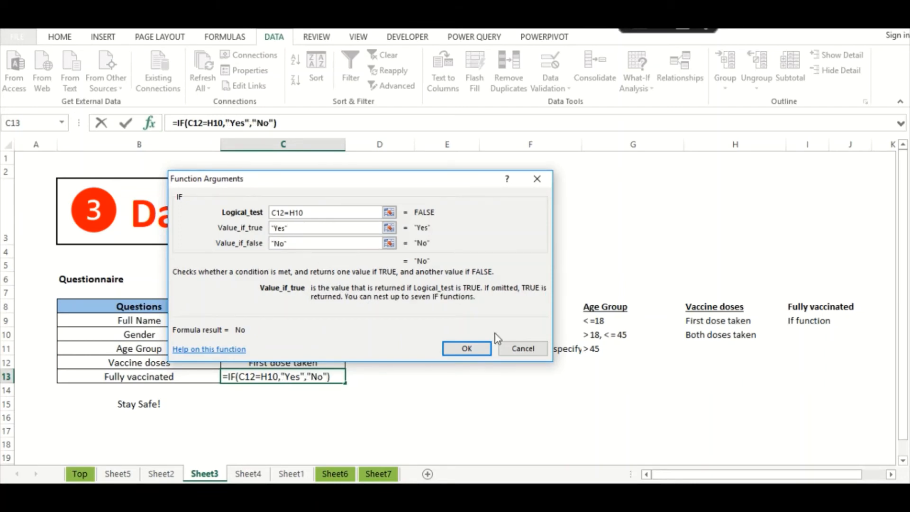
click(468, 348)
- Choose Both doses taken for Vaccine doses in C12 and check that C13 shows Yes
click(318, 416)
click(303, 380)
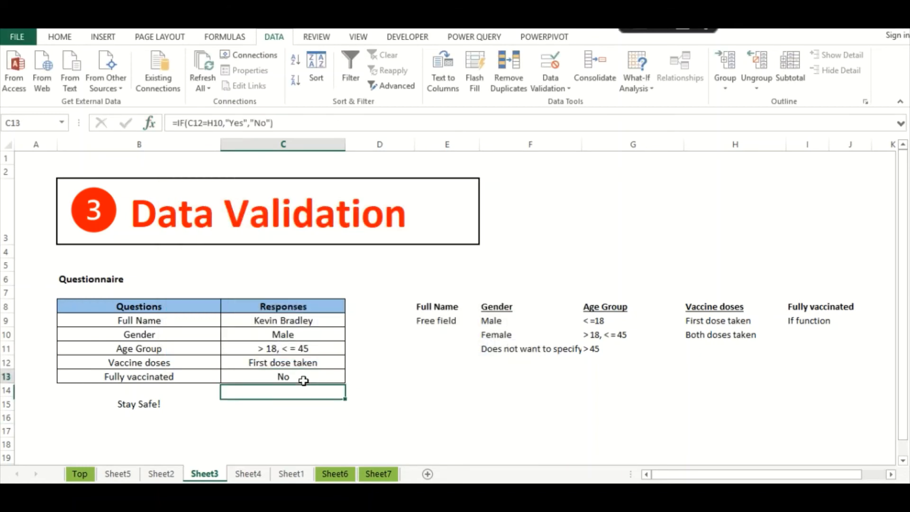
click(316, 363)
click(350, 363)
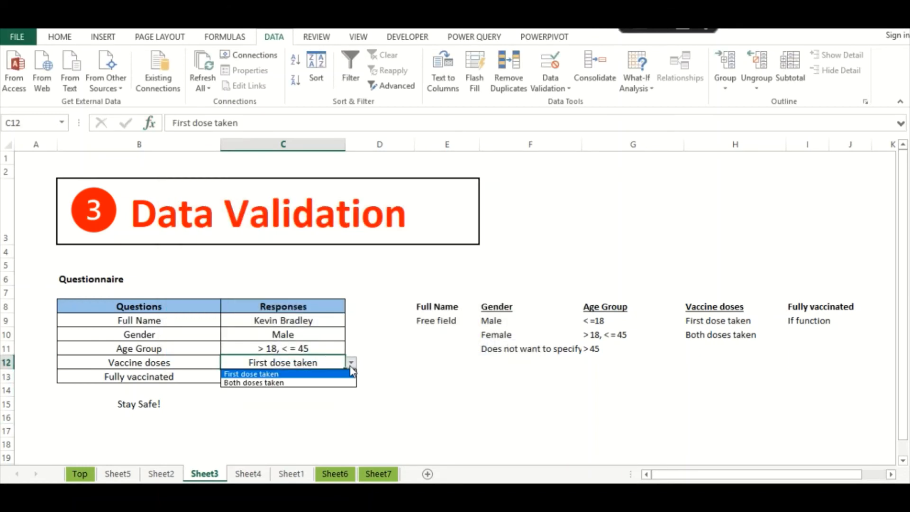
click(290, 382)
click(283, 391)
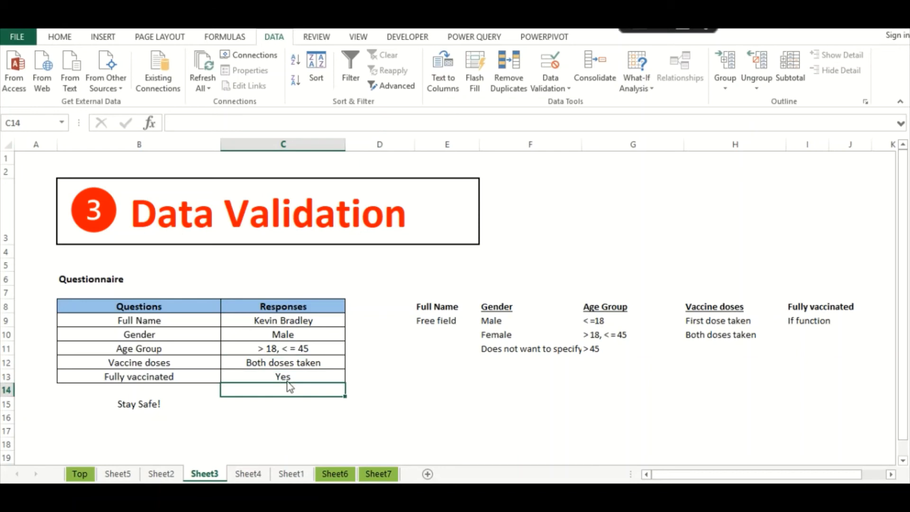
click(274, 400)
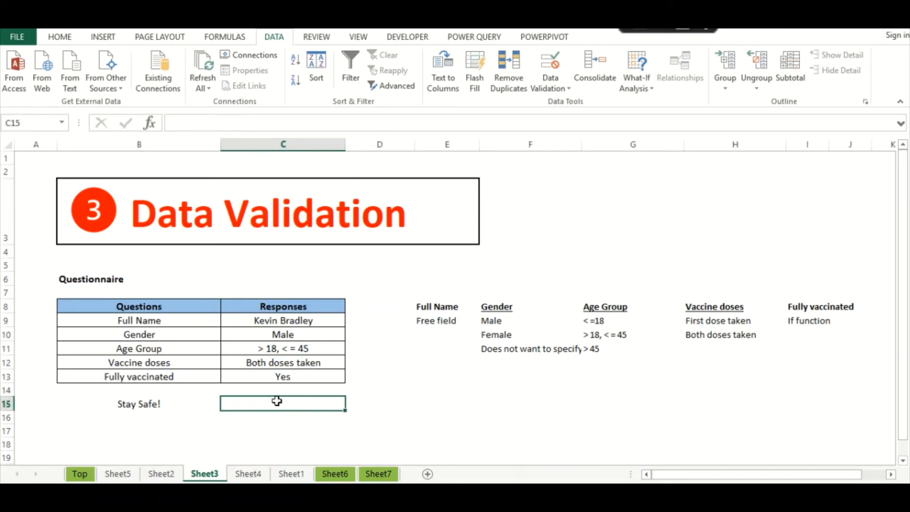
click(285, 379)
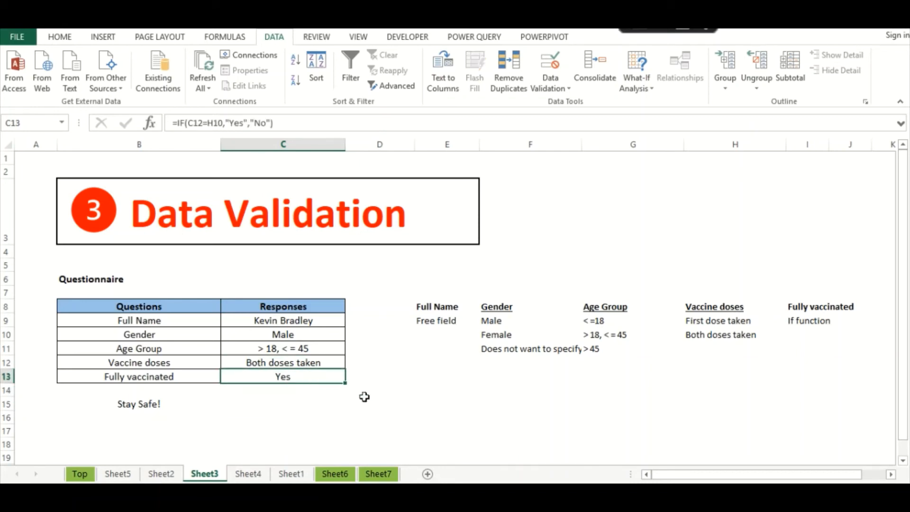
click(372, 401)
click(309, 387)
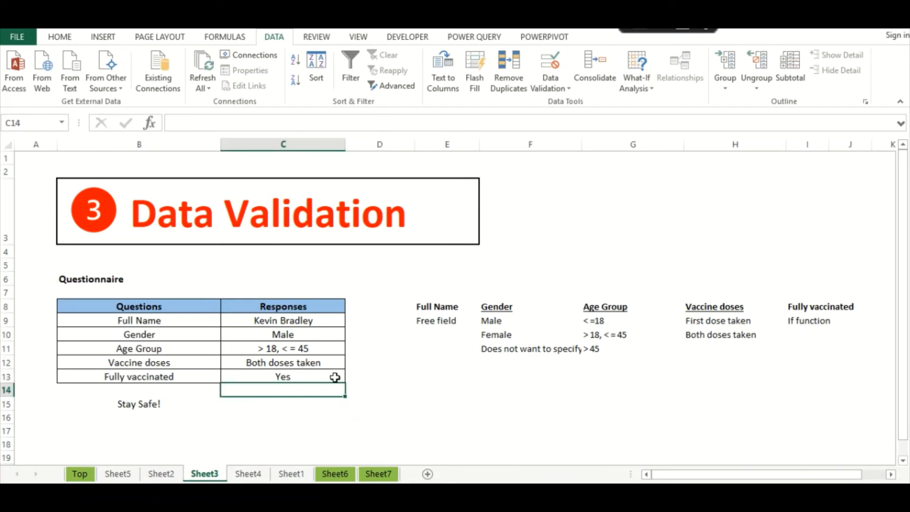
click(362, 322)
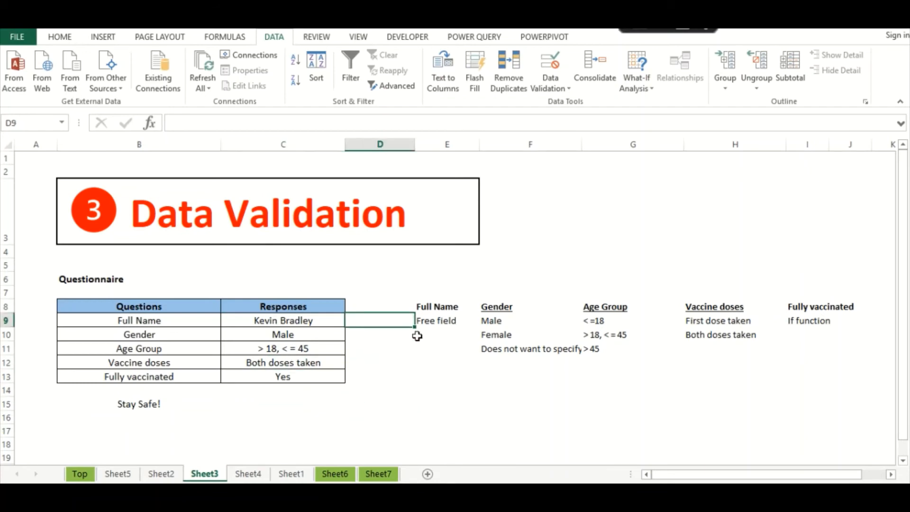
- Note Free field, Data validation (three rows) and If function in D9:D13, then go to Sheet4
text(Free fie)
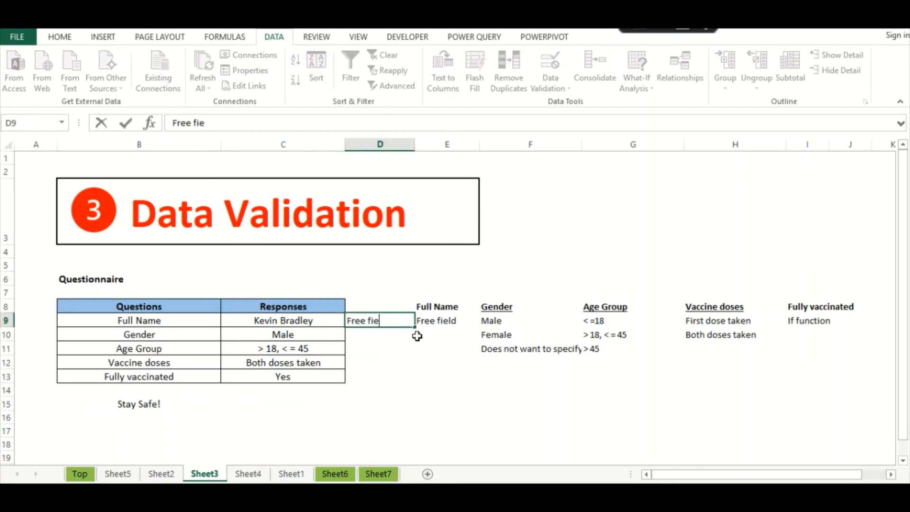
text(ld)
key(Return)
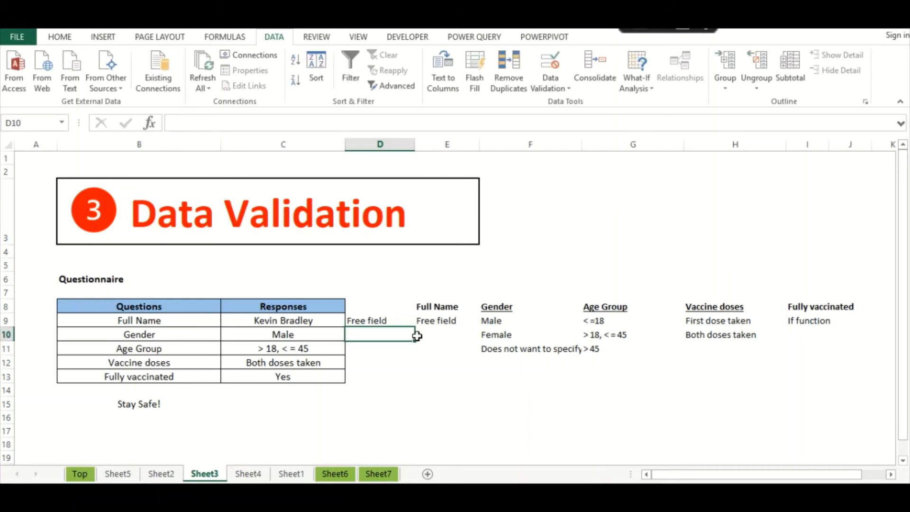
text(Data)
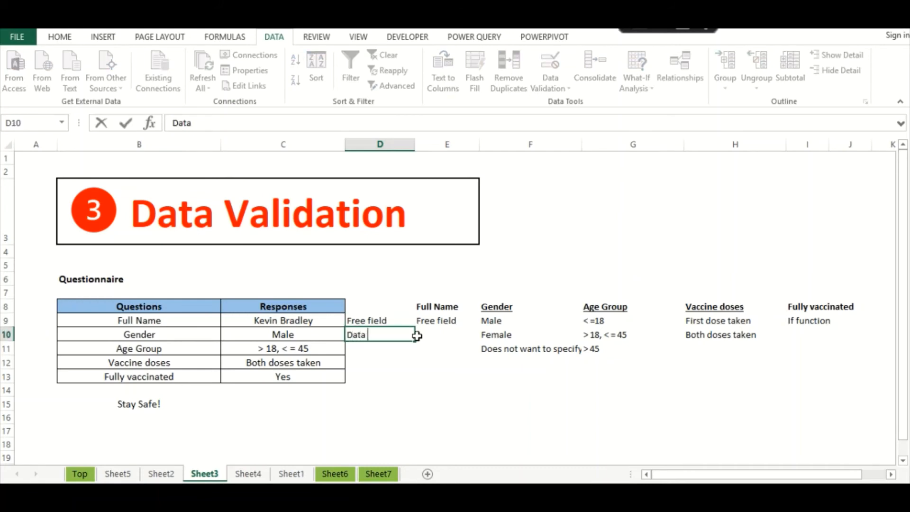
text( validation)
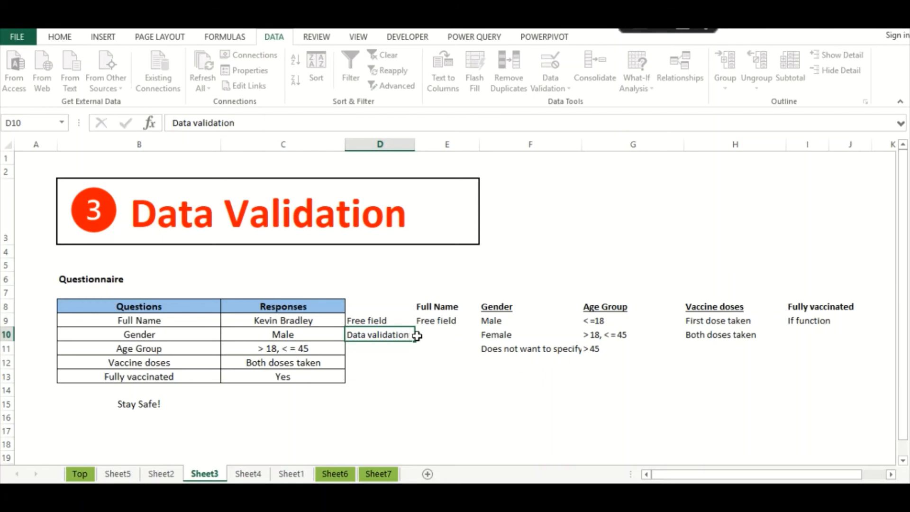
key(Return)
text(d)
key(Return)
text(d)
key(Return)
text(If)
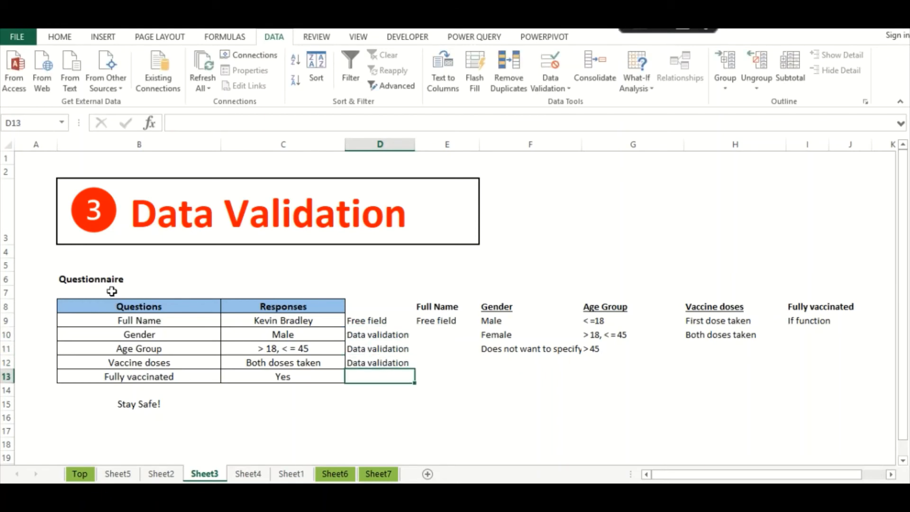
text( func)
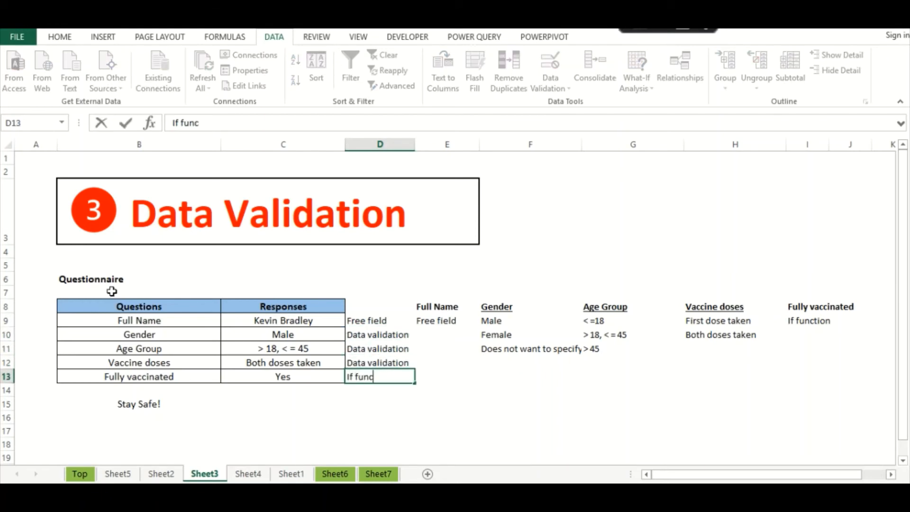
text(tion)
key(Return)
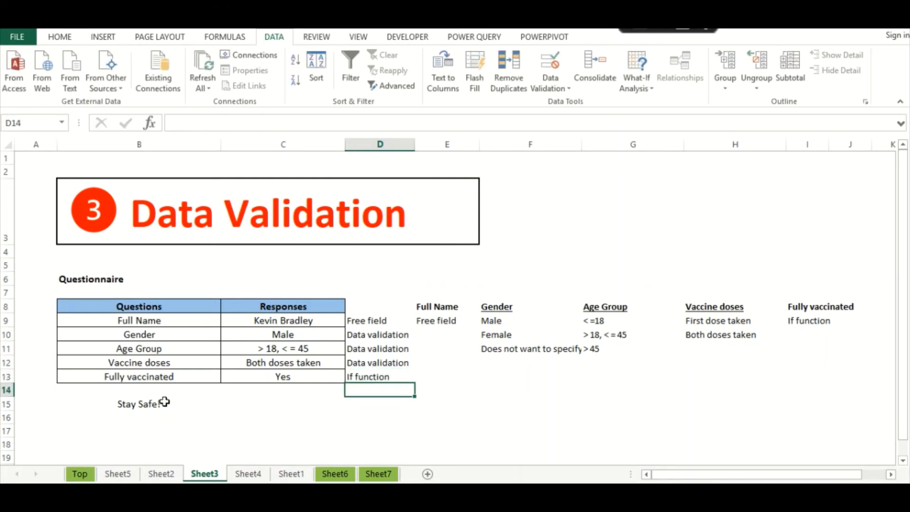
click(293, 419)
click(247, 472)
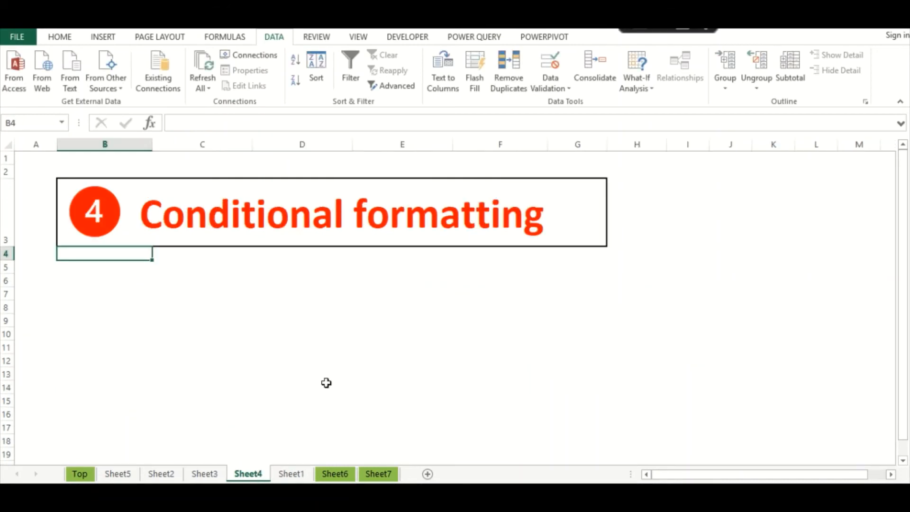
- Return to Sheet3 and select the questionnaire block with its lookup lists
click(110, 267)
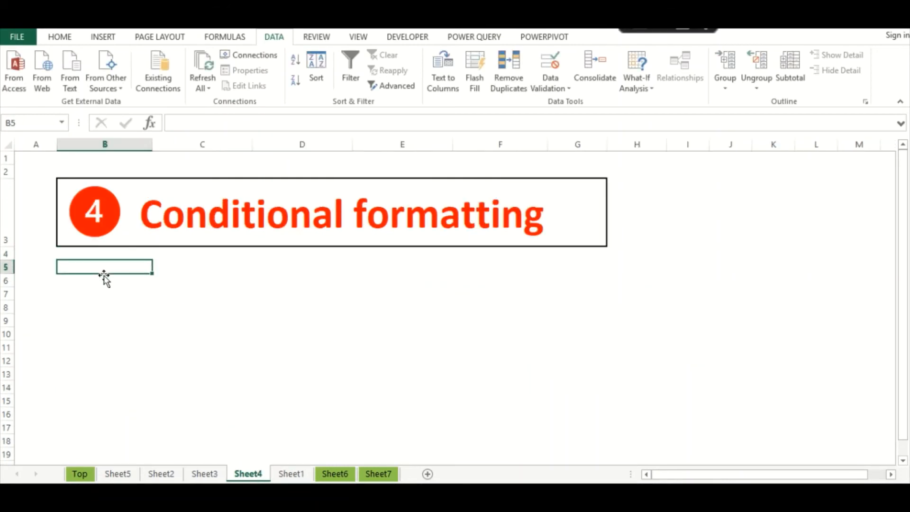
click(209, 474)
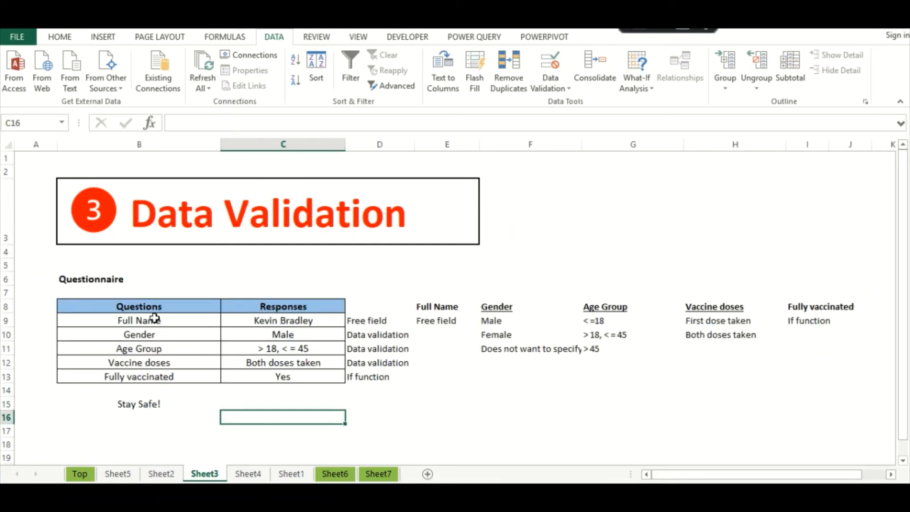
drag(142, 306, 835, 372)
- Copy the questionnaire into Sheet4 at B7 and widen columns B and C
key(ctrl+c)
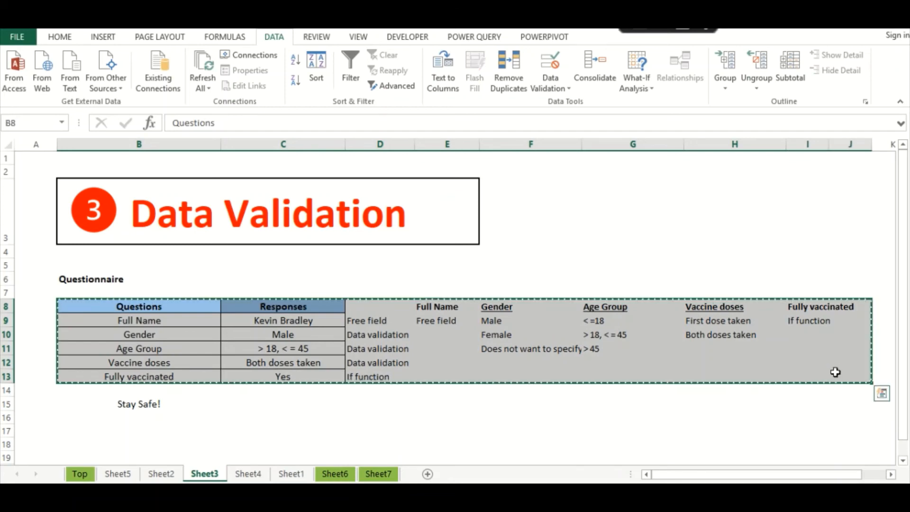
click(248, 473)
click(86, 291)
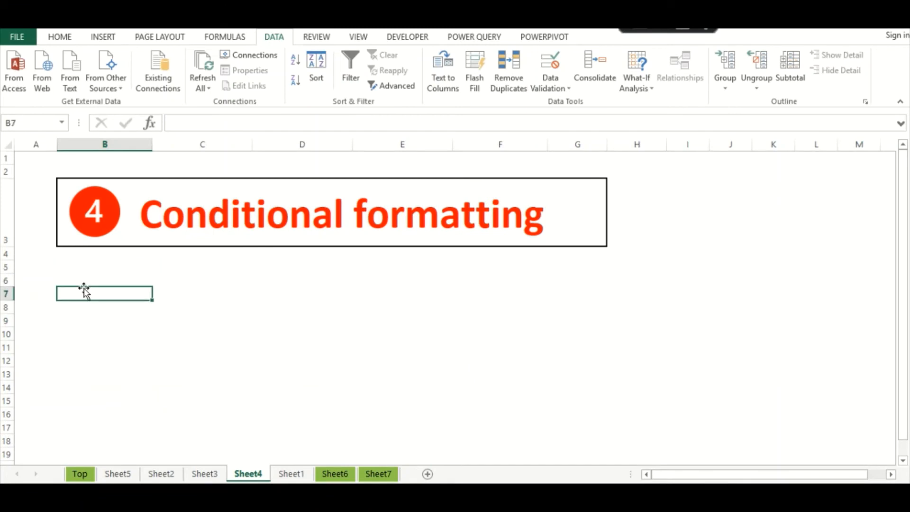
key(ctrl+v)
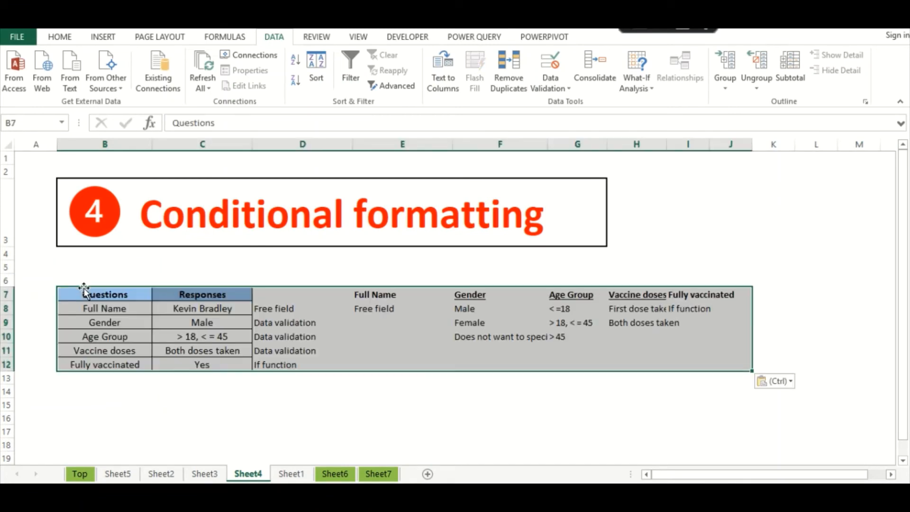
click(137, 326)
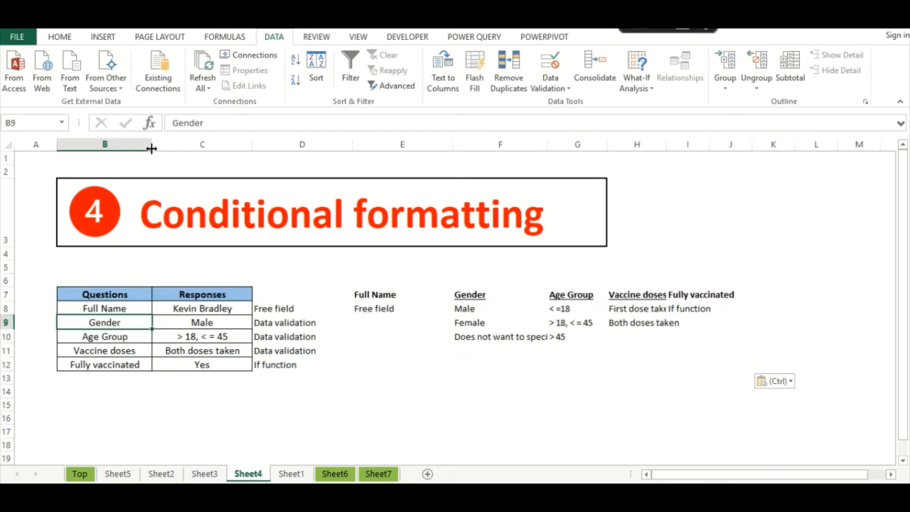
drag(152, 144, 170, 145)
drag(270, 144, 292, 152)
- Check the pasted Fully vaccinated formula in C12, which now reads =IF(C11=H9,"Yes","No")
click(142, 372)
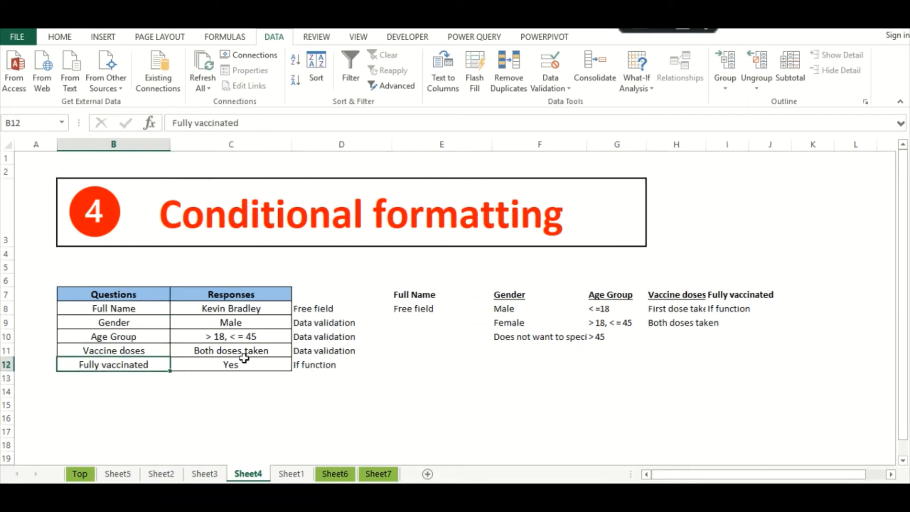
click(263, 366)
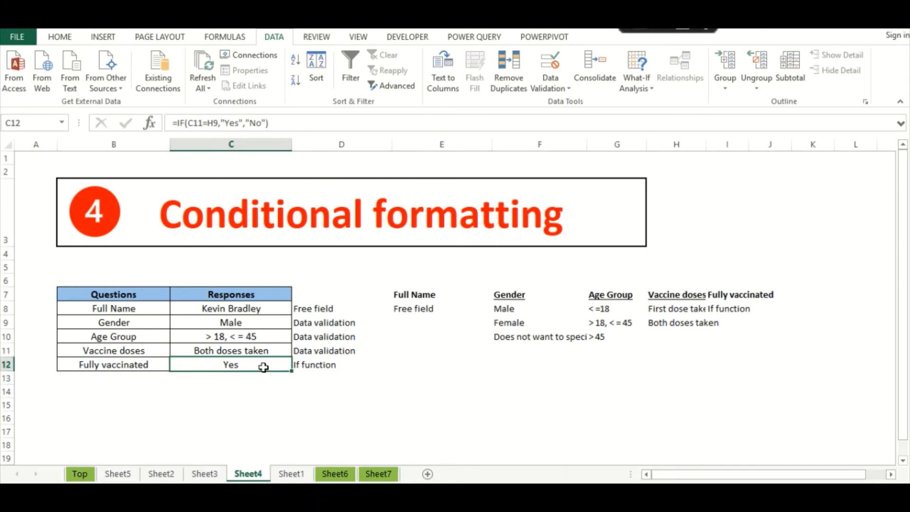
click(256, 377)
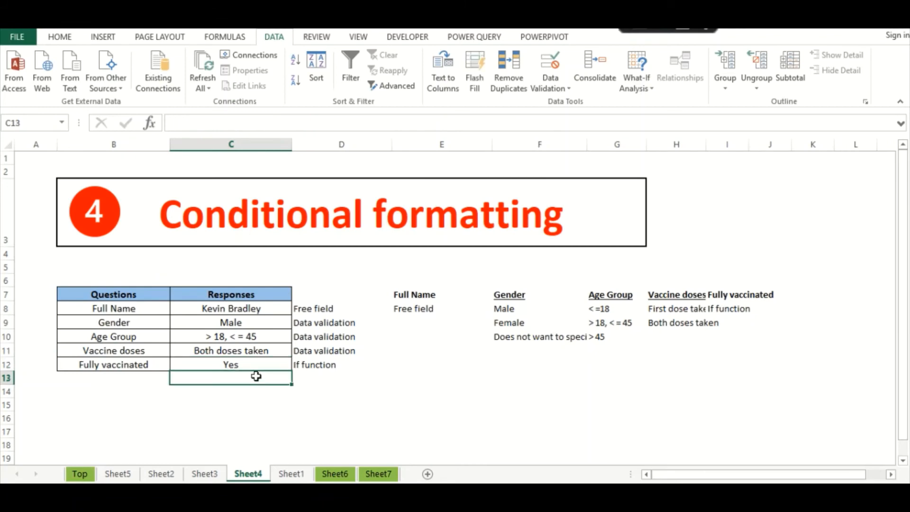
click(251, 363)
click(246, 388)
click(234, 365)
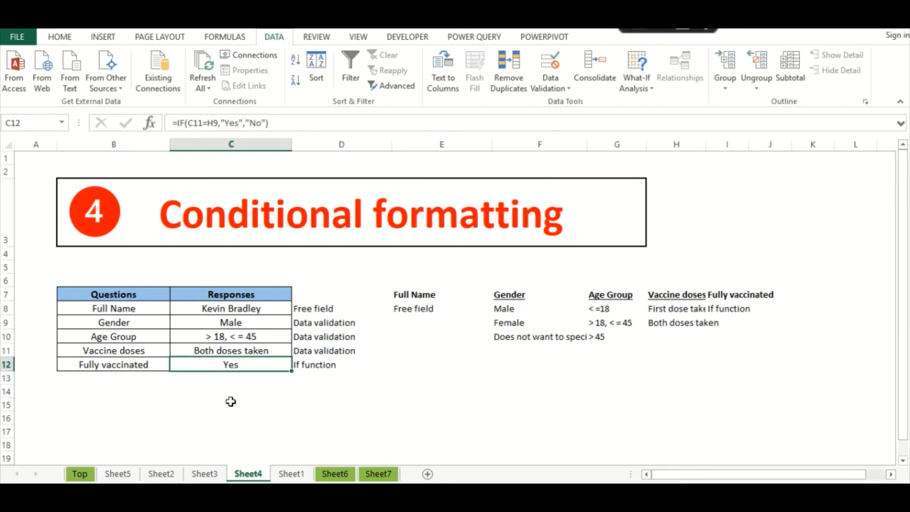
click(238, 449)
click(287, 351)
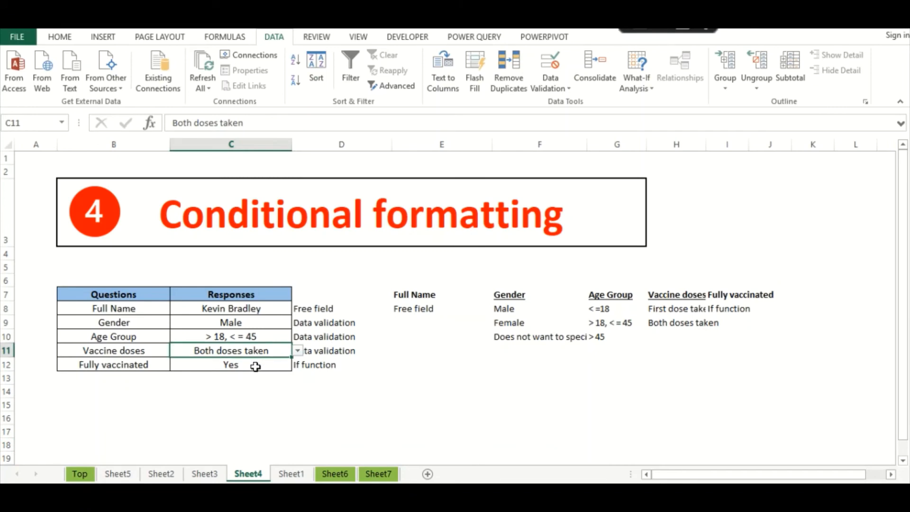
click(263, 366)
click(256, 349)
click(244, 365)
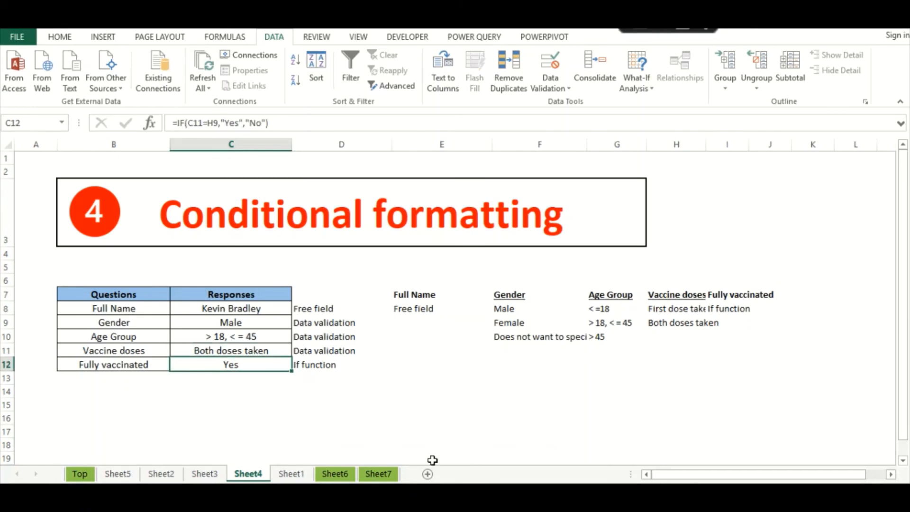
click(183, 378)
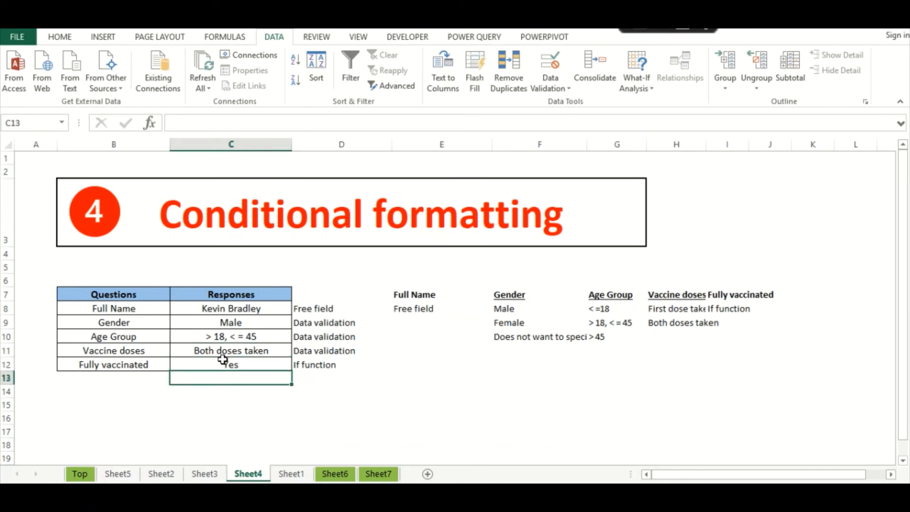
click(221, 364)
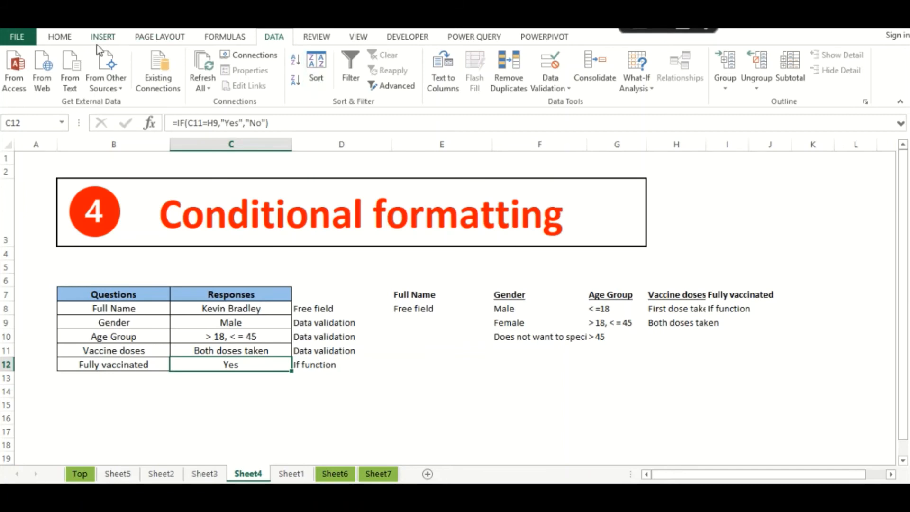
click(61, 38)
- Start a new highlight rule for cells with specific text containing Yes
click(533, 88)
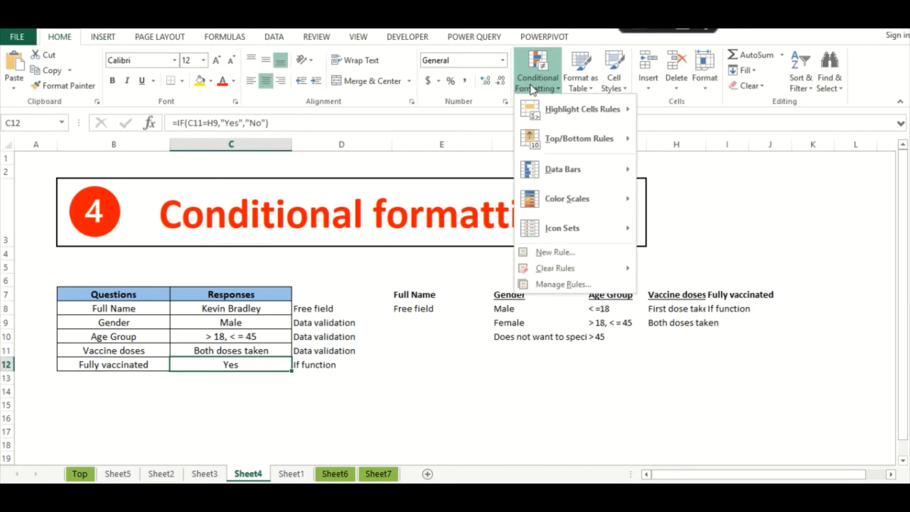
mouse_move(555, 110)
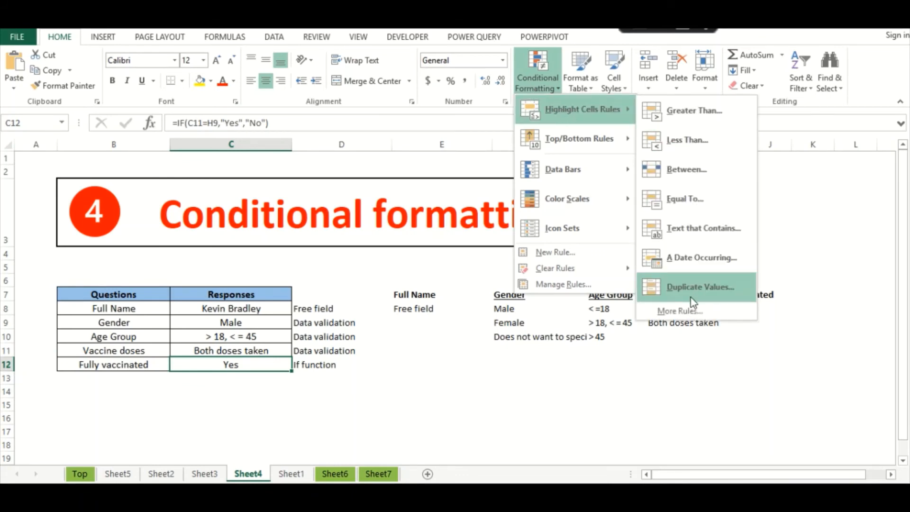
click(687, 312)
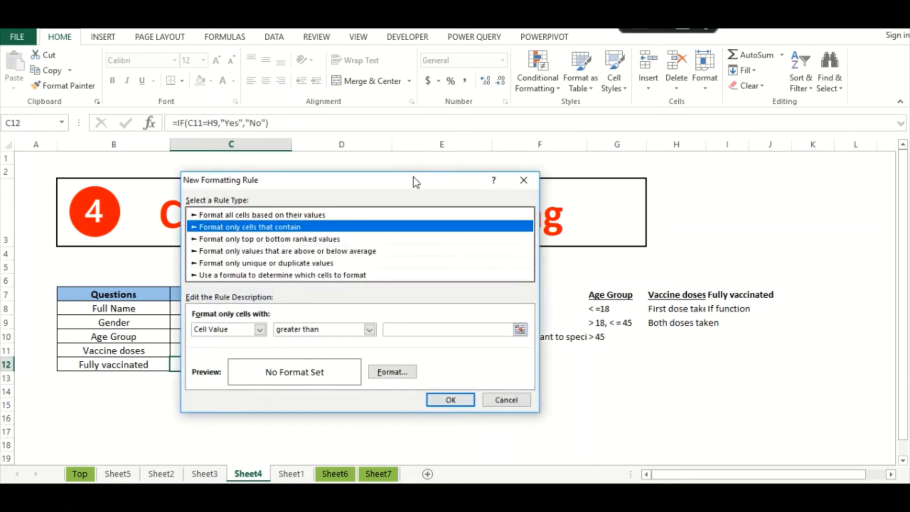
drag(402, 179, 553, 164)
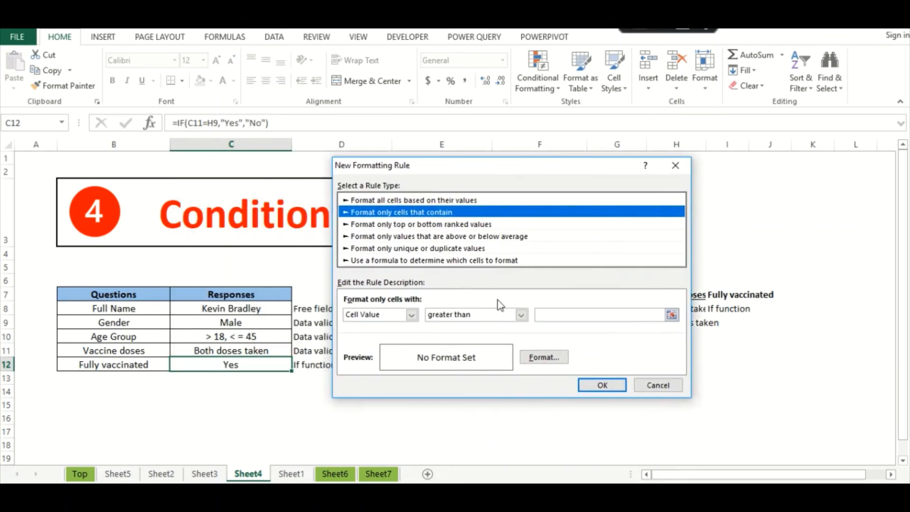
click(409, 315)
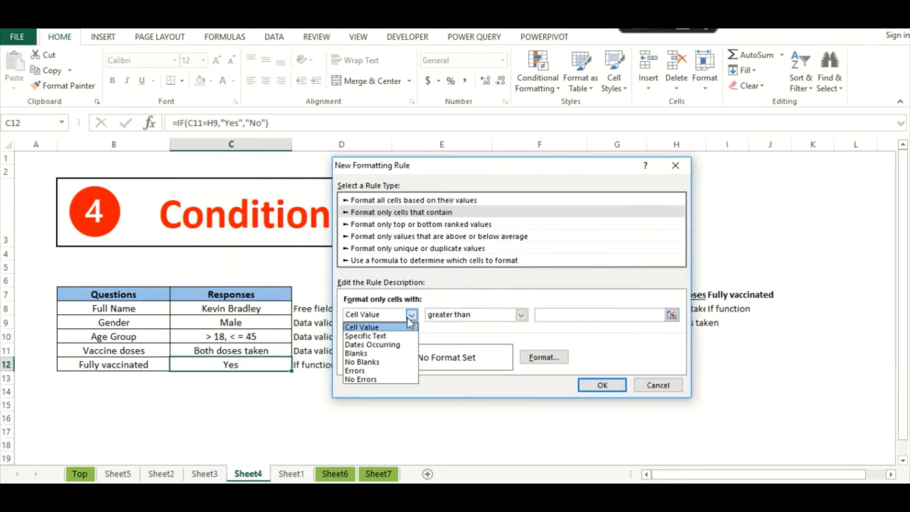
click(363, 336)
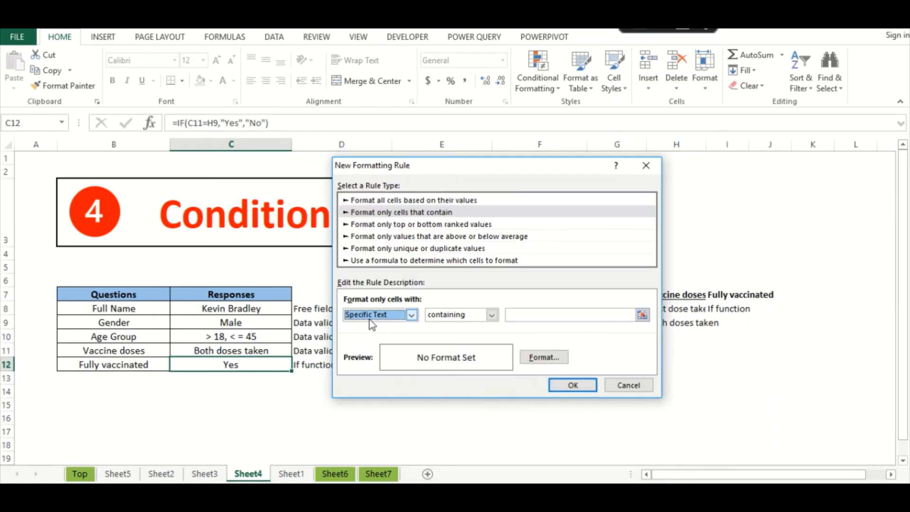
click(491, 316)
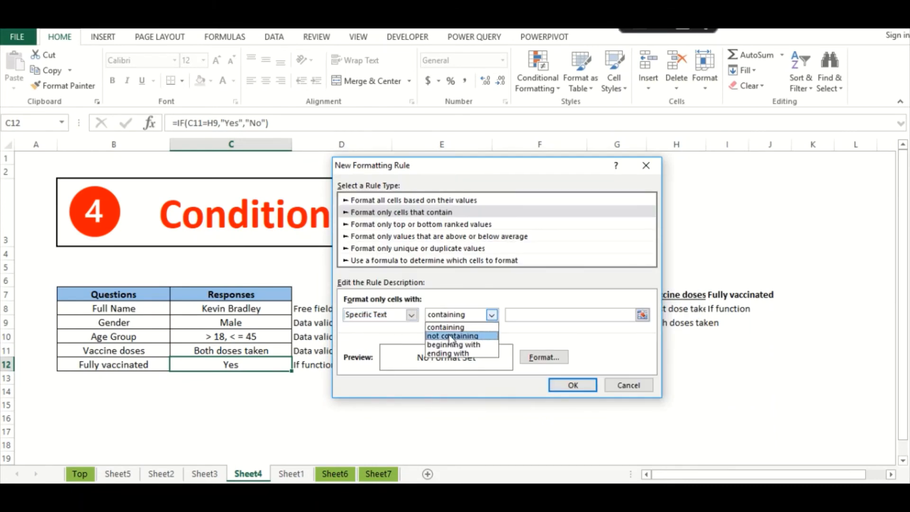
click(440, 327)
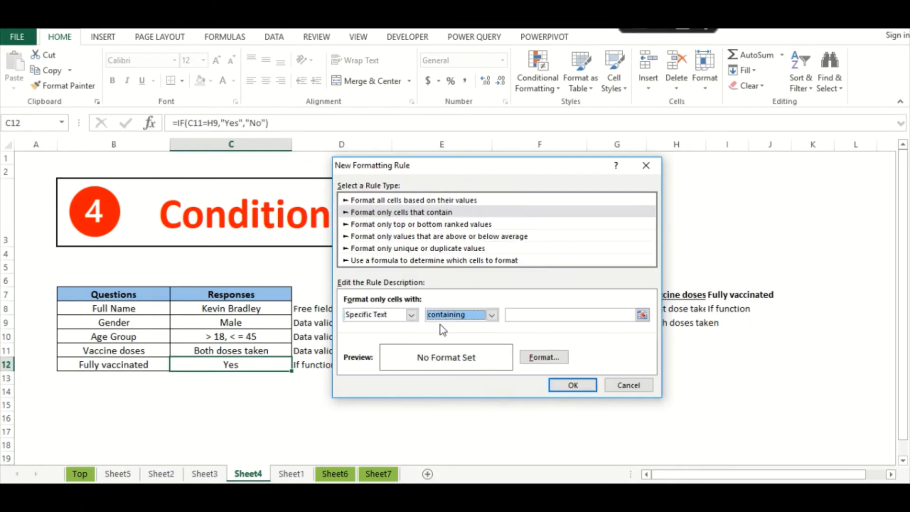
click(525, 314)
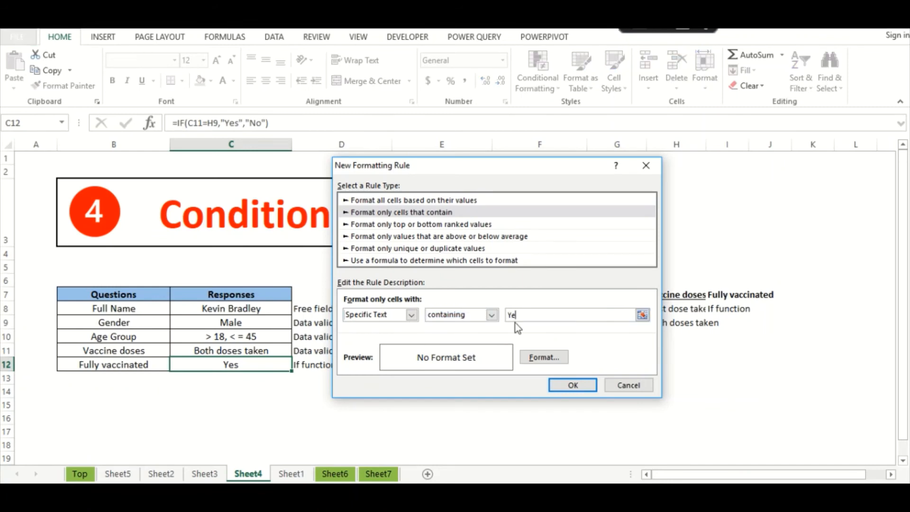
click(536, 359)
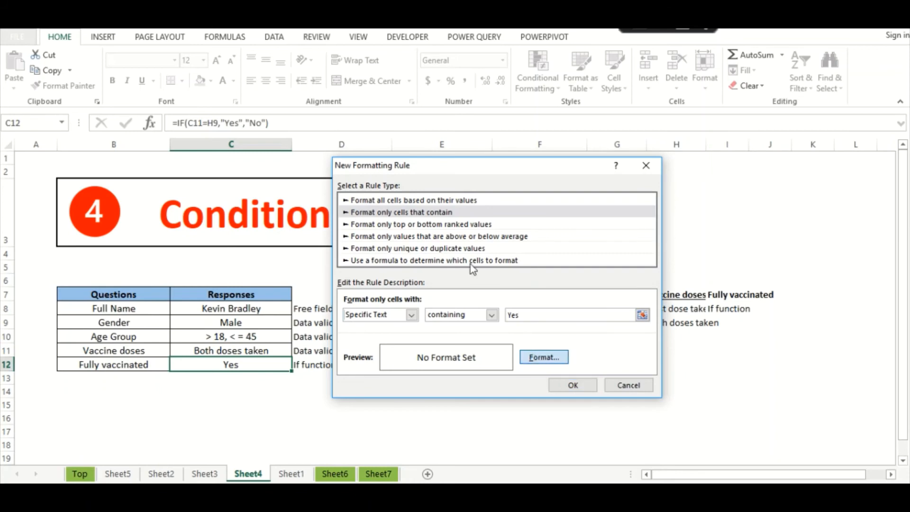
- Give the Yes rule a green fill and apply it
click(551, 354)
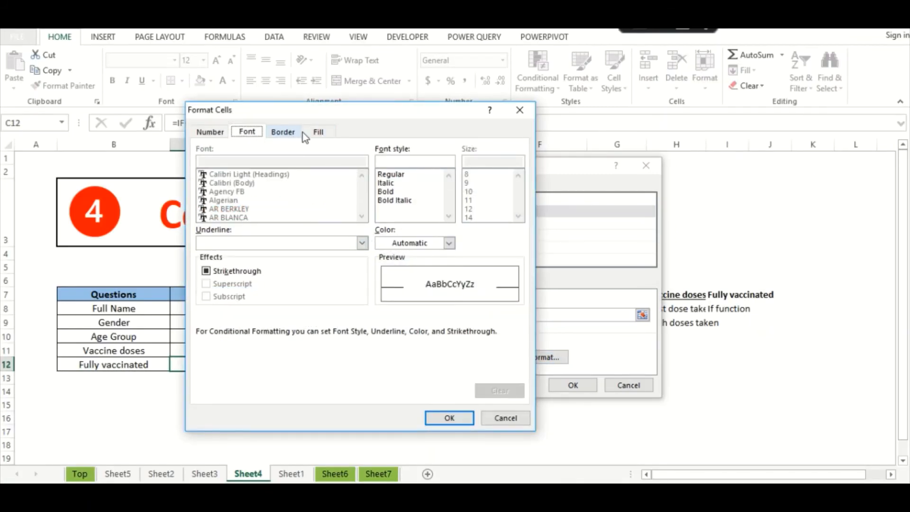
click(316, 132)
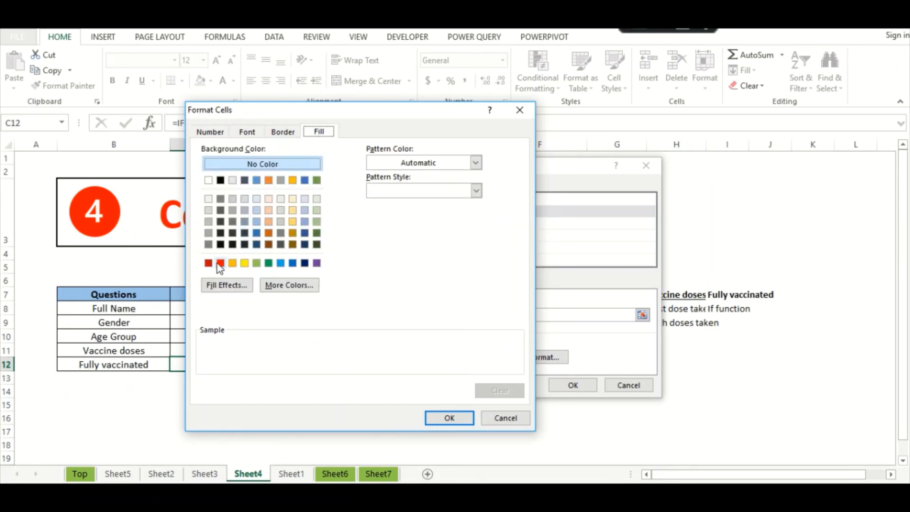
click(257, 263)
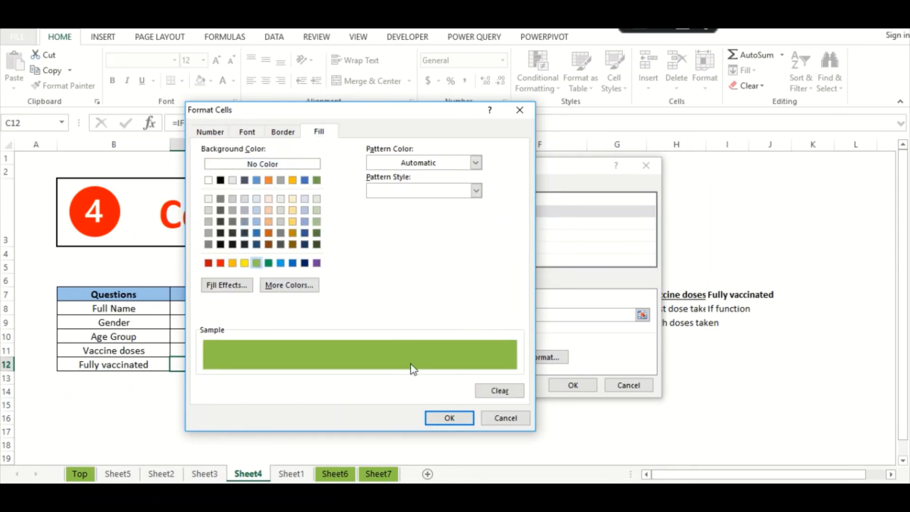
click(448, 418)
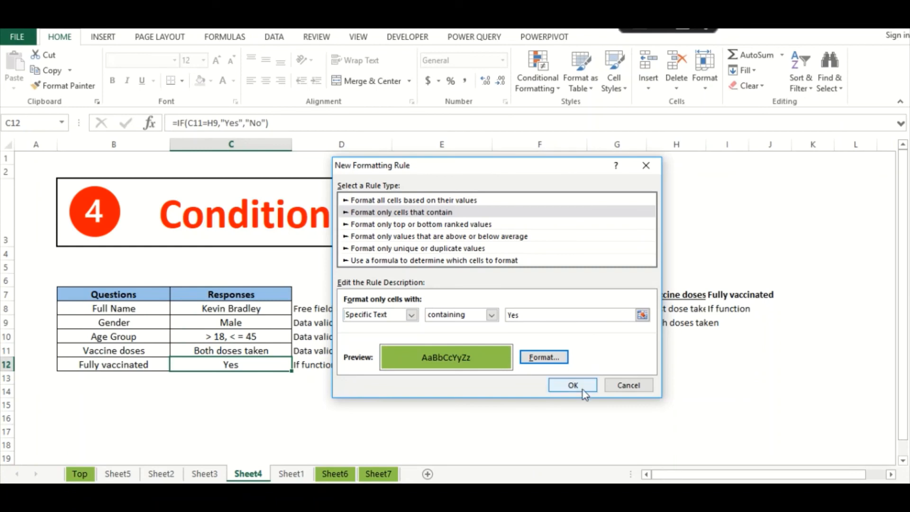
click(571, 384)
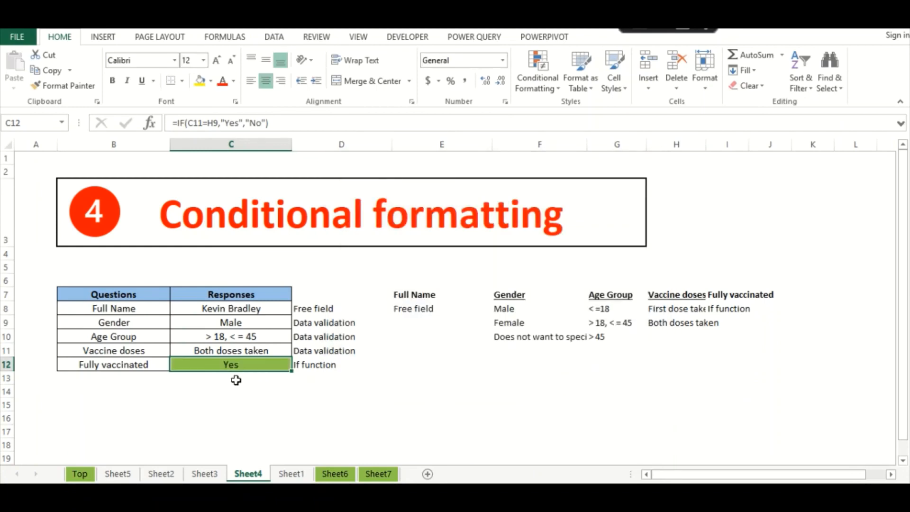
- Replace the Fully vaccinated formula in C12 with a typed "No"
drag(236, 380, 269, 390)
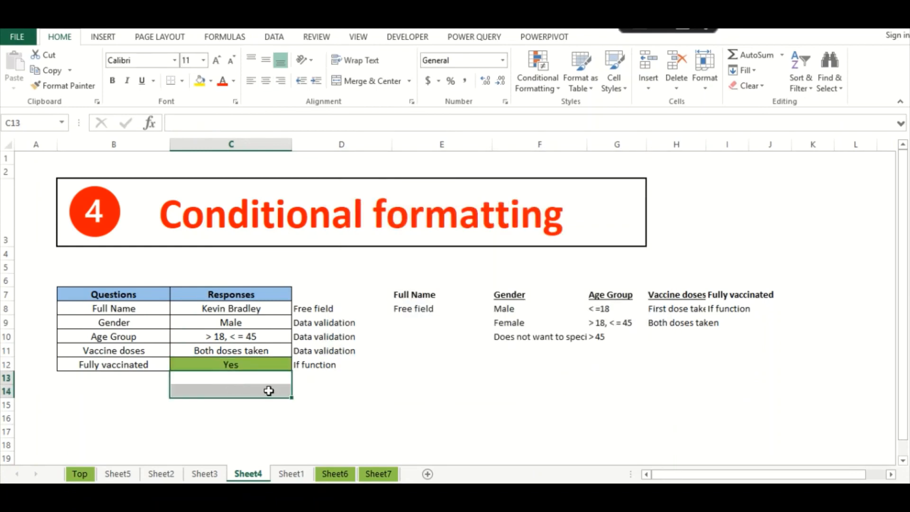
click(247, 366)
click(267, 352)
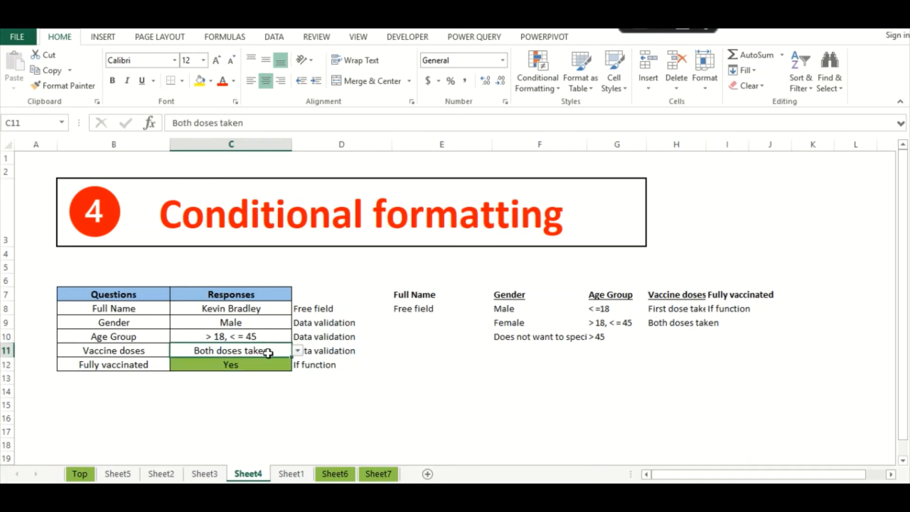
click(297, 350)
click(231, 372)
click(244, 366)
click(243, 387)
click(234, 366)
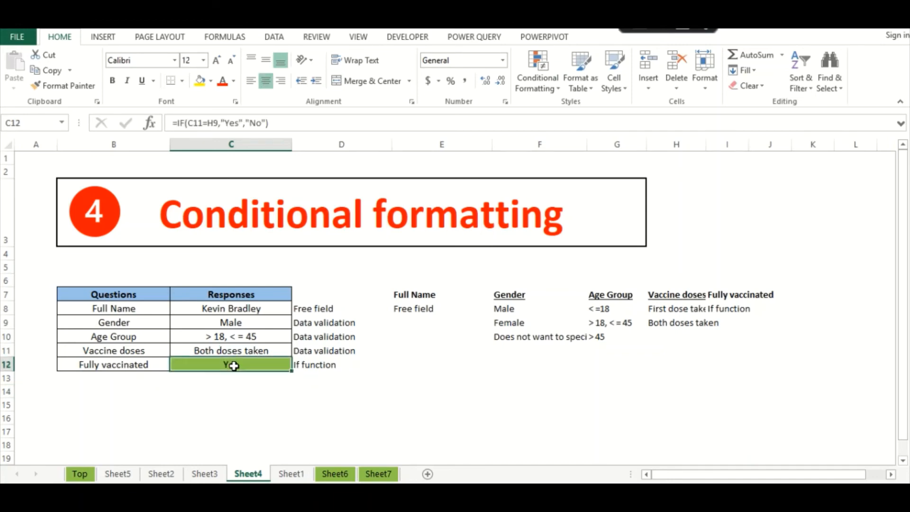
double_click(233, 366)
key(Escape)
text(No)
key(Return)
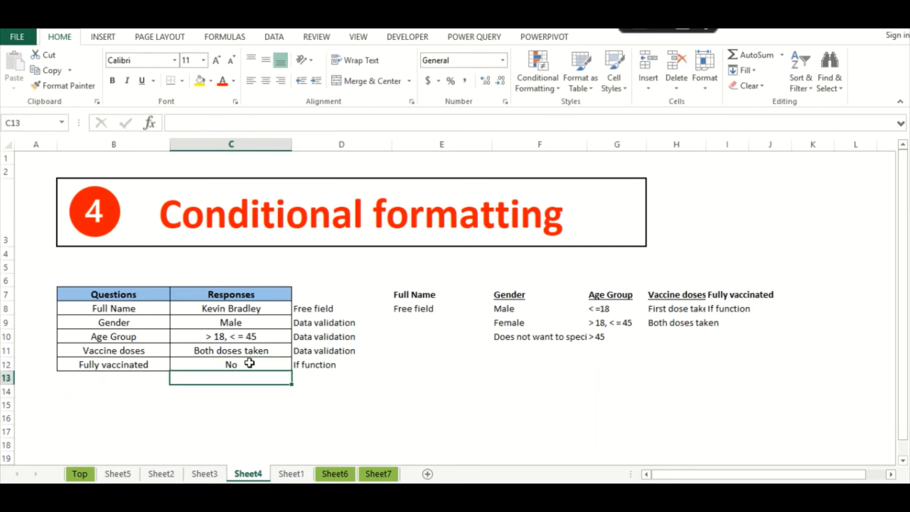
- Bring up the Highlight Cells Rules under Conditional Formatting for C12
click(249, 363)
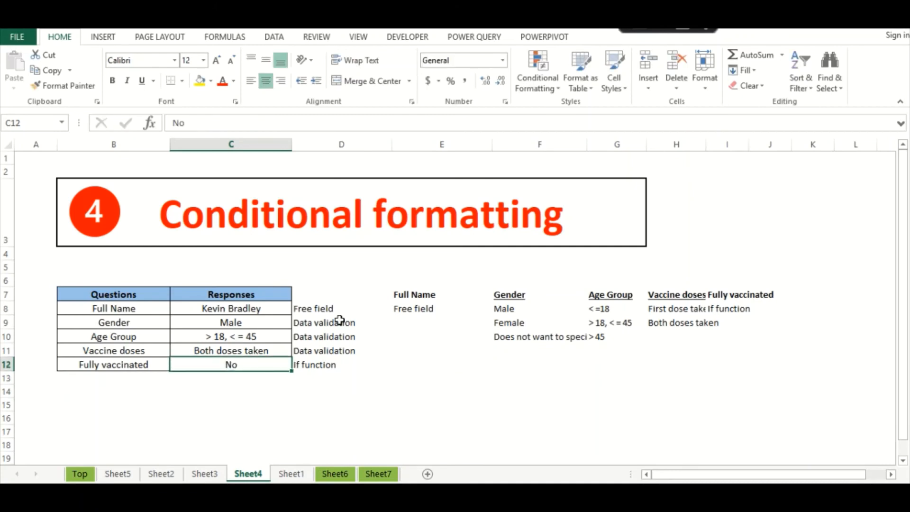
click(532, 66)
mouse_move(567, 107)
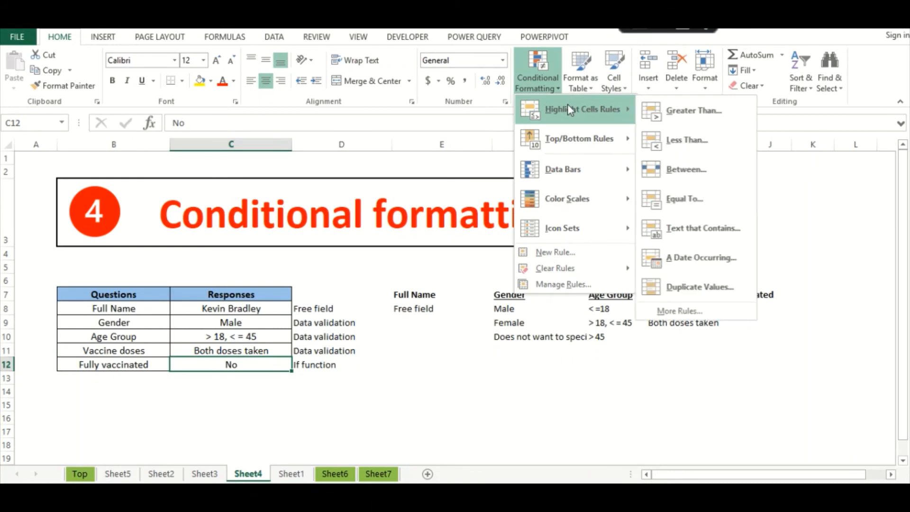
- Add a rule filling cells containing No with red
click(689, 312)
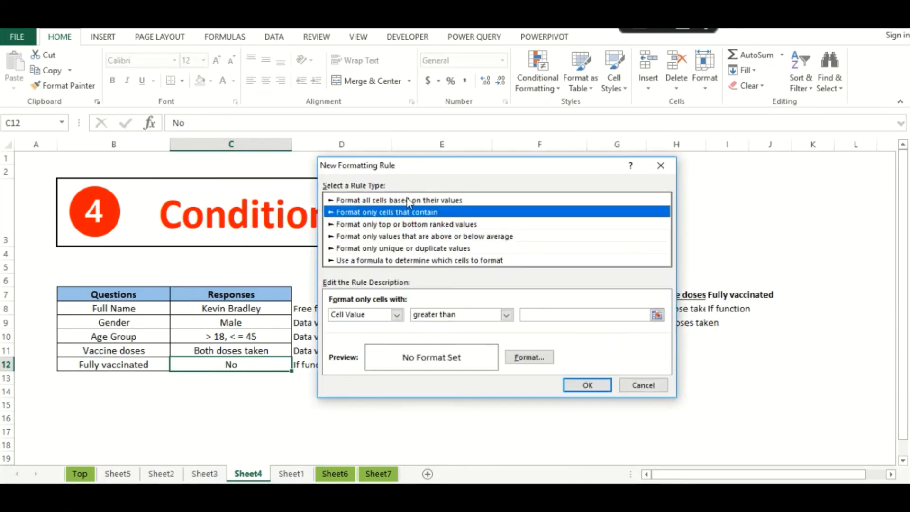
click(396, 314)
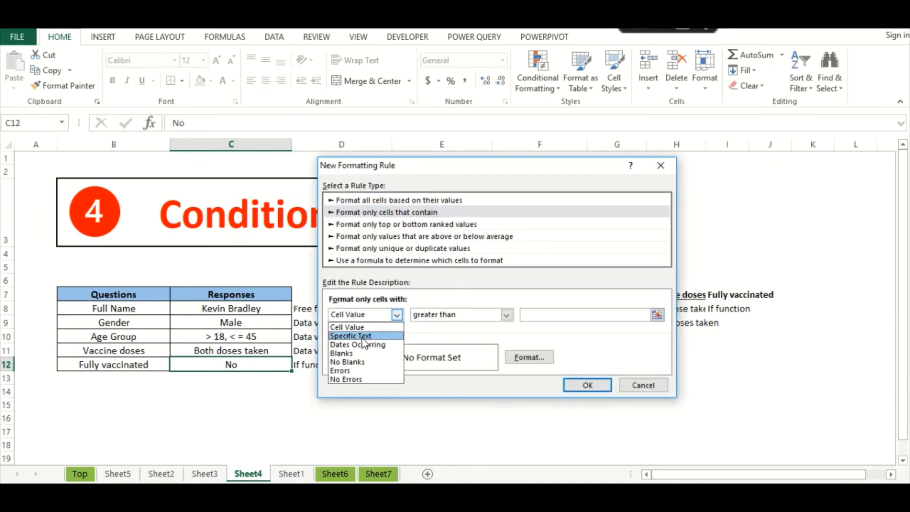
click(365, 335)
click(454, 317)
click(434, 327)
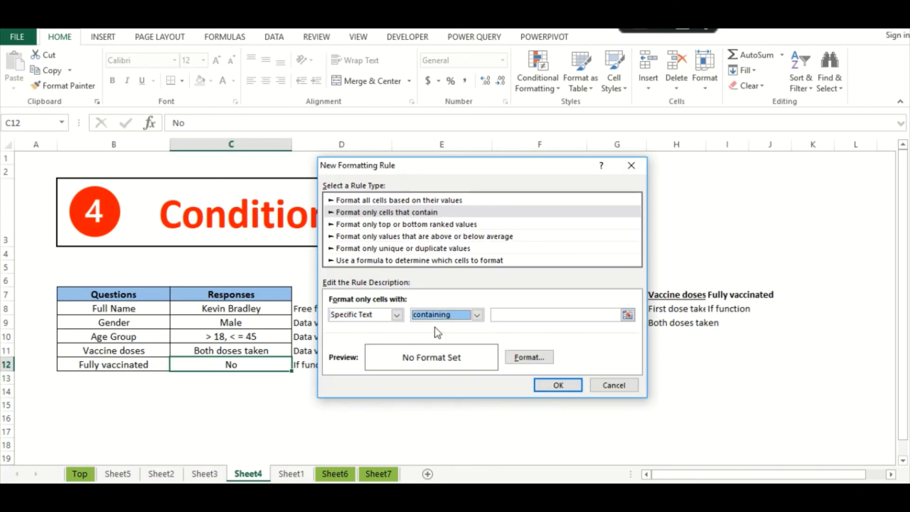
click(520, 312)
text(No)
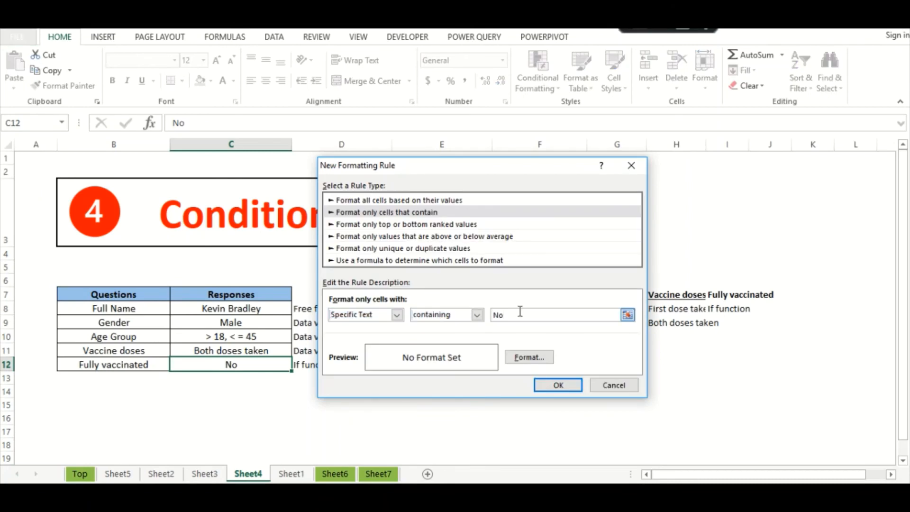
click(517, 359)
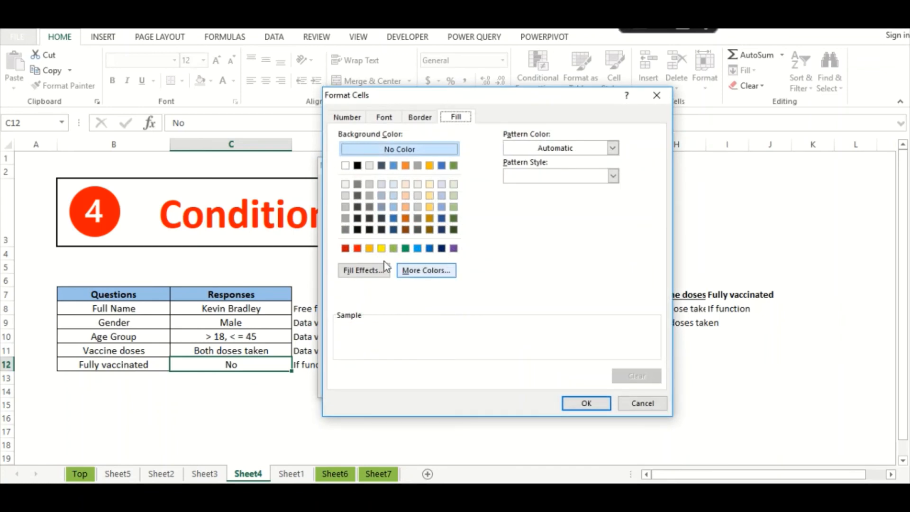
click(357, 247)
click(597, 402)
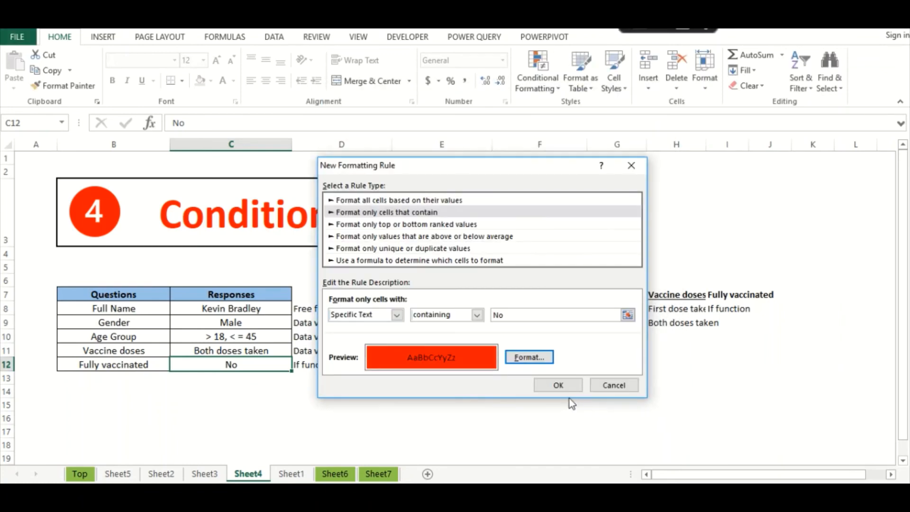
click(558, 385)
- Clear the Vaccine doses response in C11
click(223, 402)
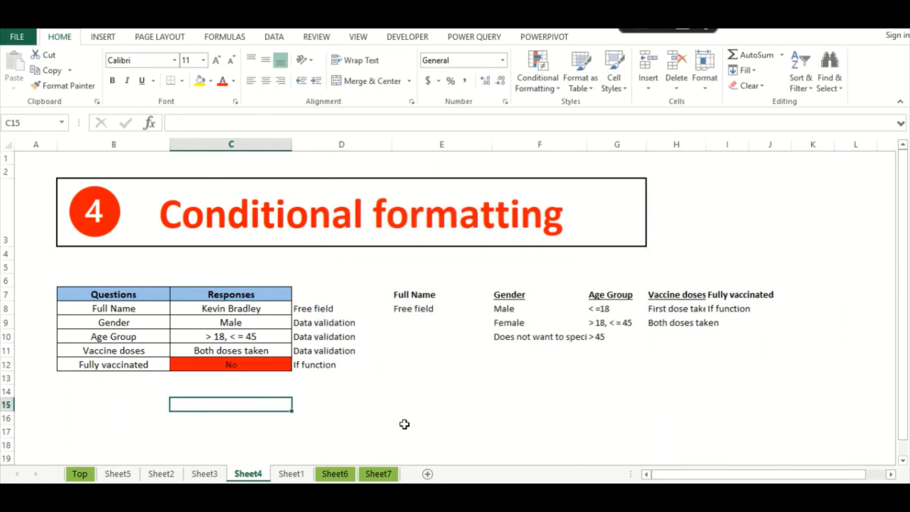
click(264, 366)
click(254, 349)
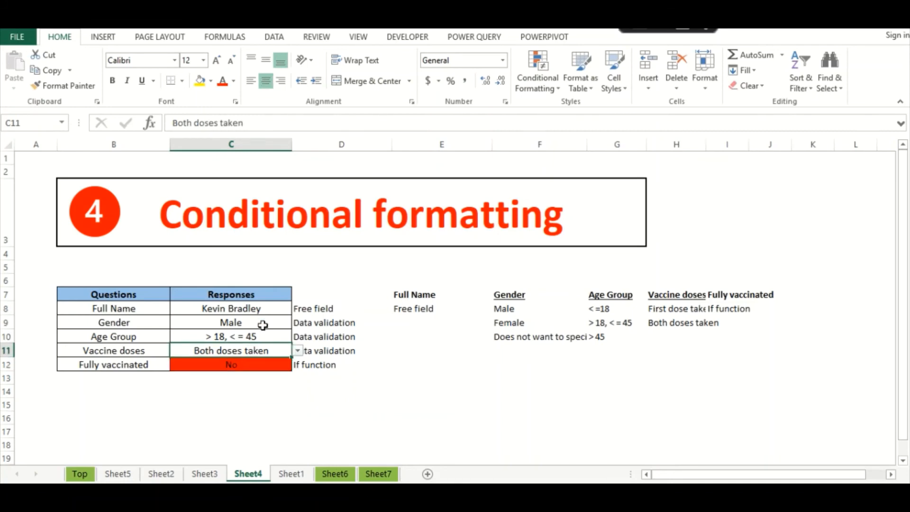
click(299, 350)
click(196, 418)
key(Delete)
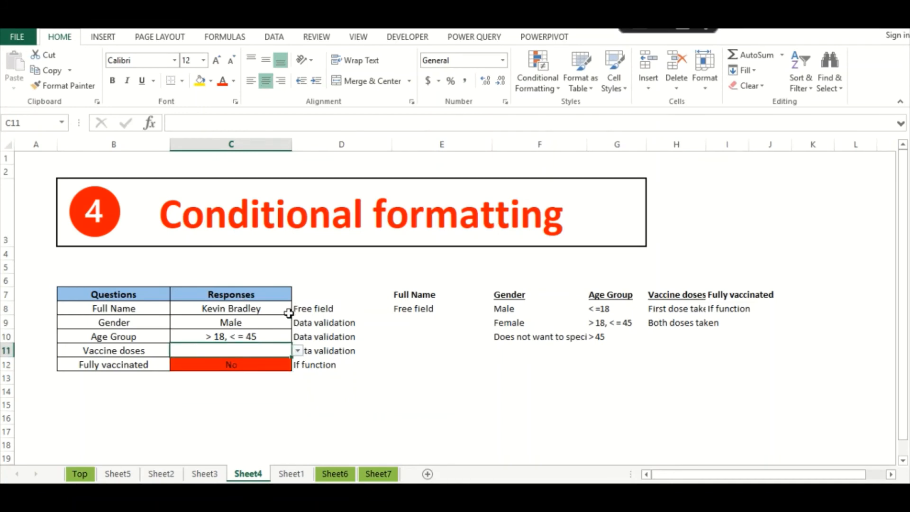
click(274, 38)
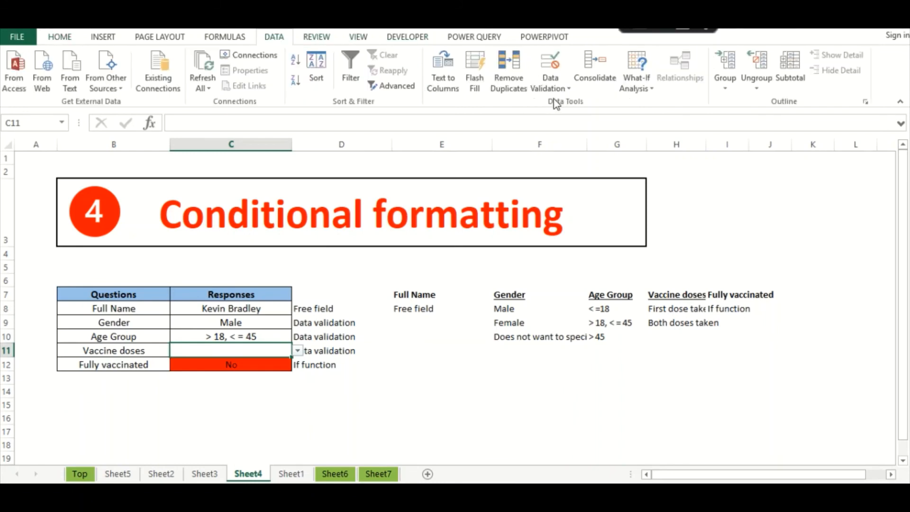
- Change C11's validation list source to =$H$8:$H$9, First dose taken and Both doses taken
click(537, 89)
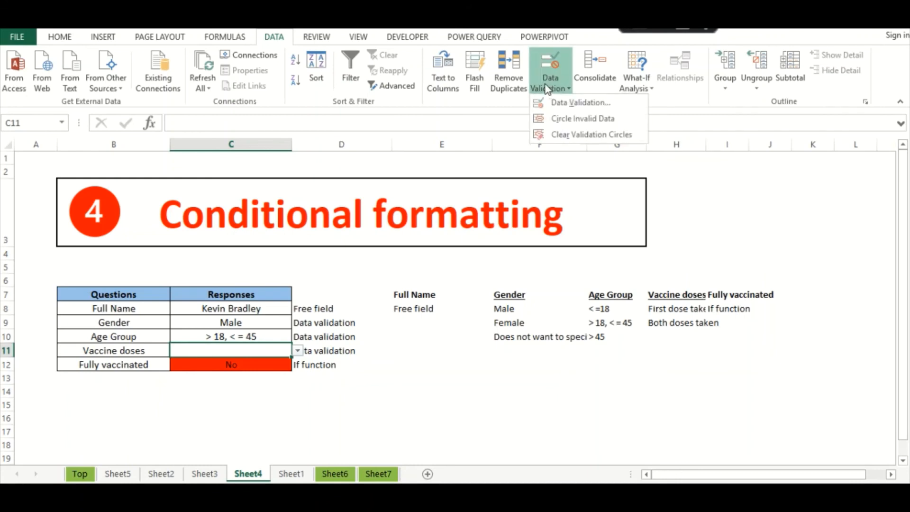
click(555, 100)
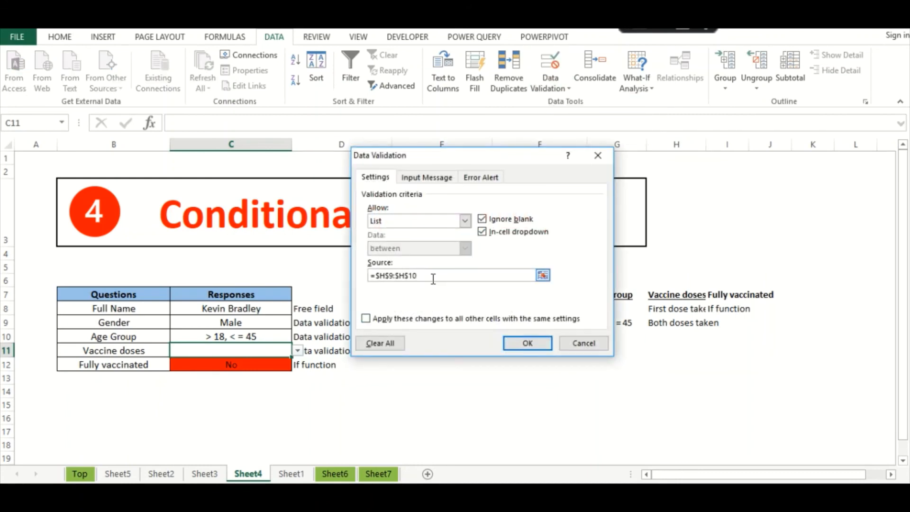
drag(434, 278, 280, 264)
key(BackSpace)
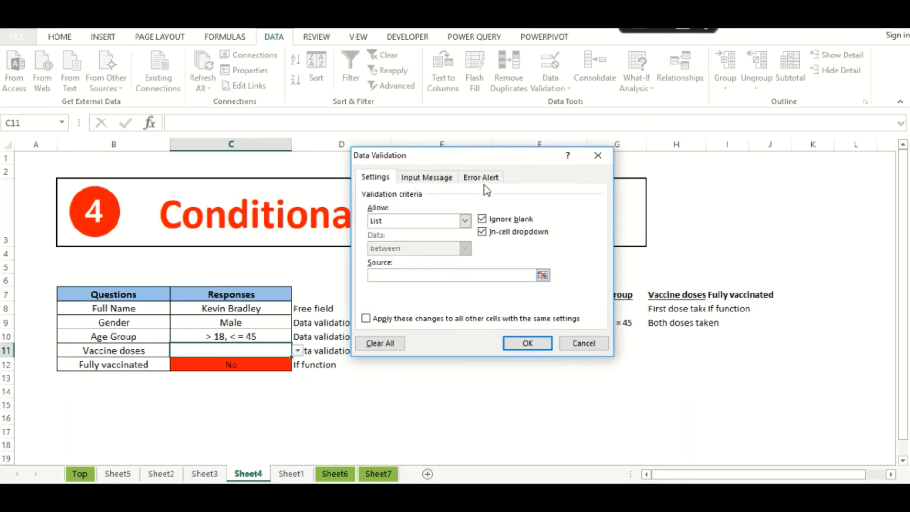
drag(483, 157, 455, 135)
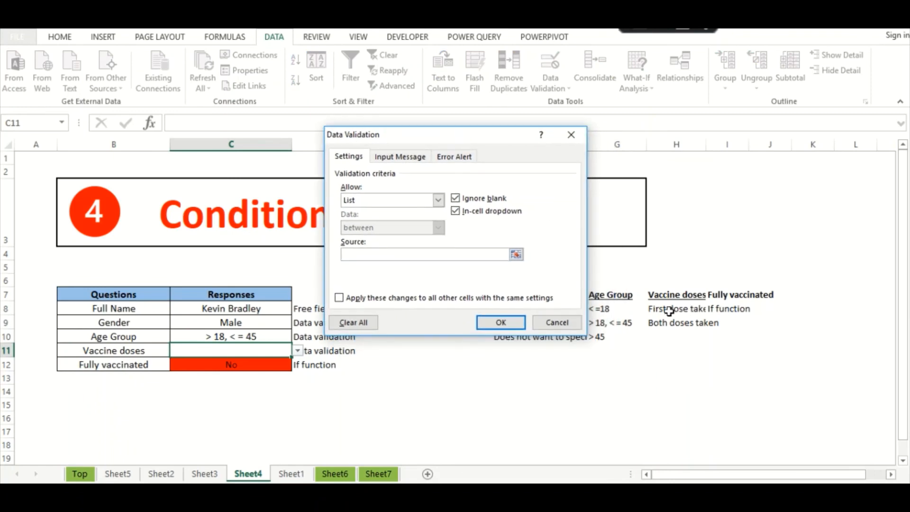
drag(668, 309, 663, 322)
click(500, 322)
click(279, 392)
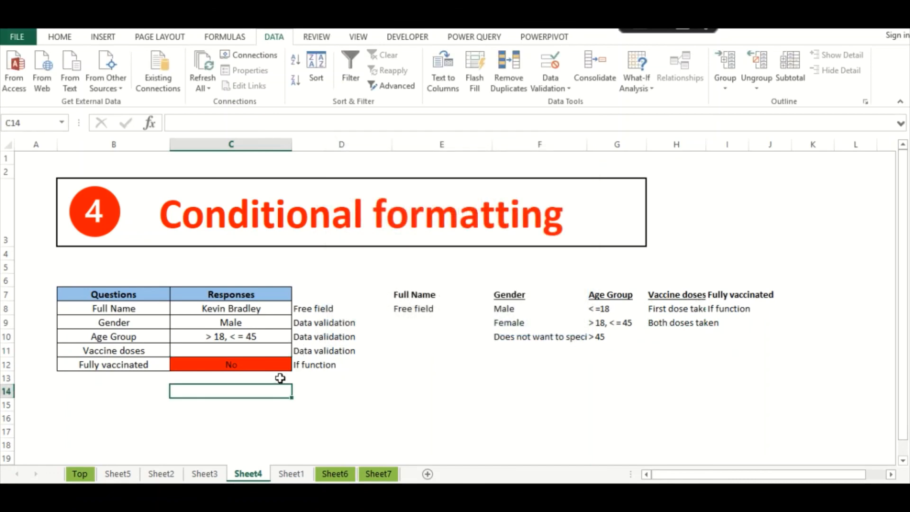
- Paste Sheet3's C13 IF formula into Sheet4's C12 as formulas only, keeping the red fill
click(267, 364)
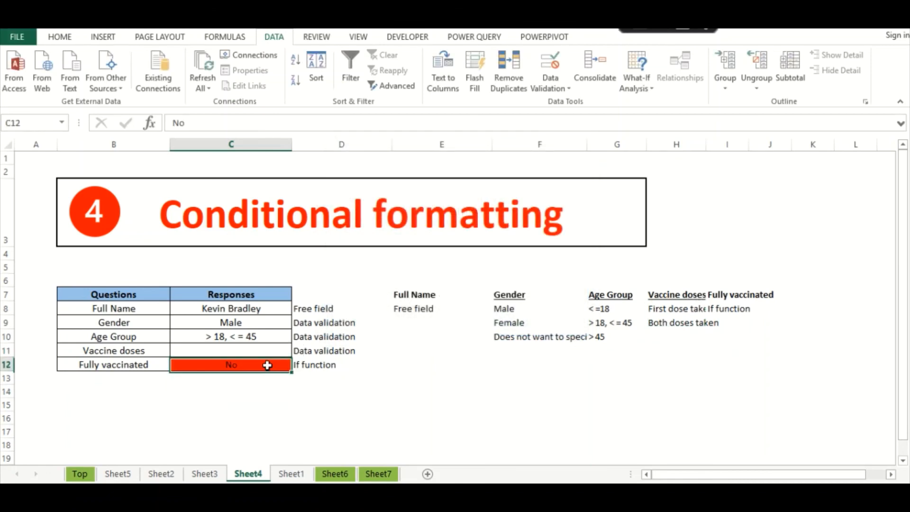
click(204, 474)
click(263, 377)
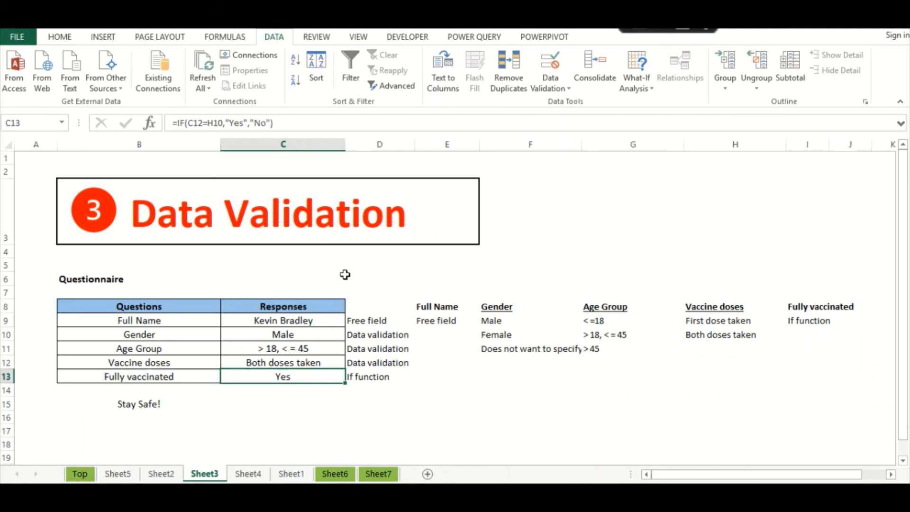
click(248, 474)
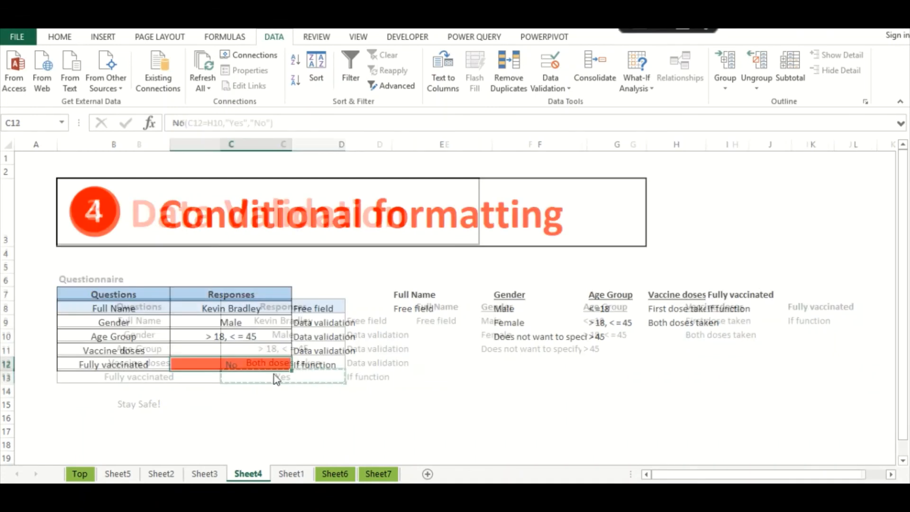
right_click(232, 365)
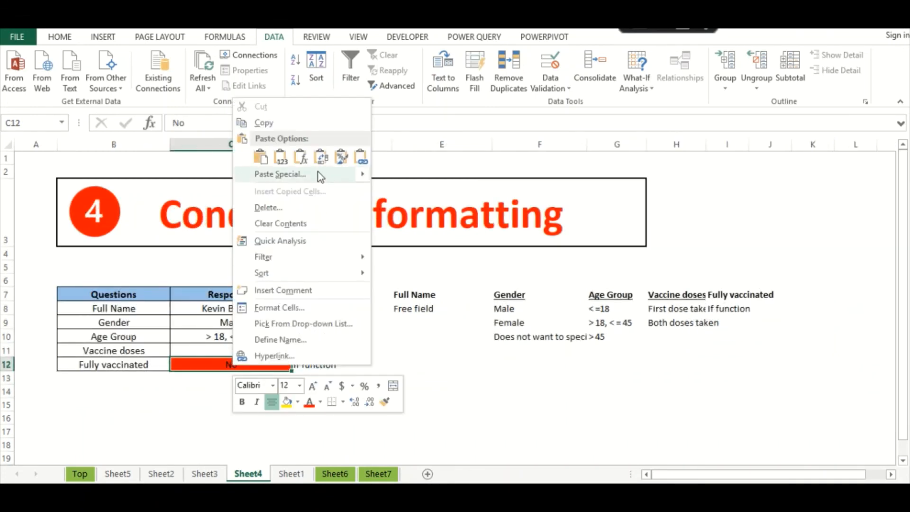
click(317, 175)
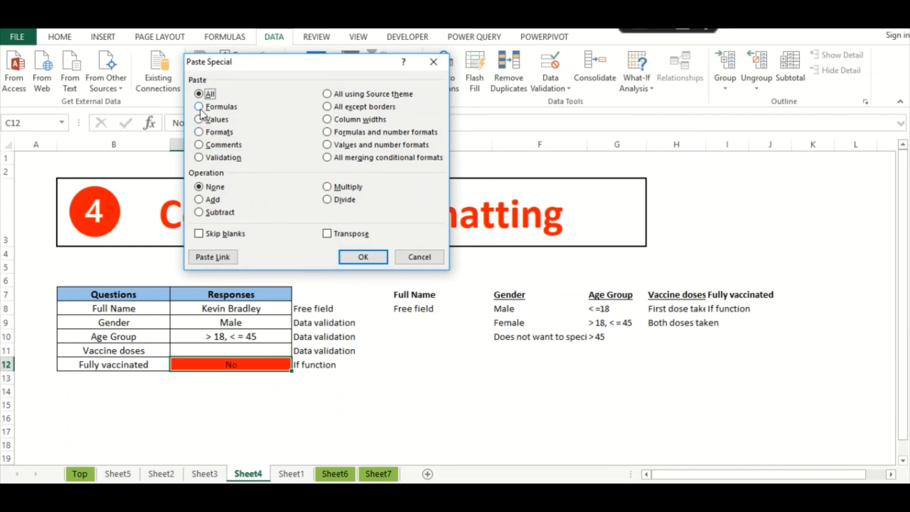
click(199, 107)
click(370, 258)
click(233, 417)
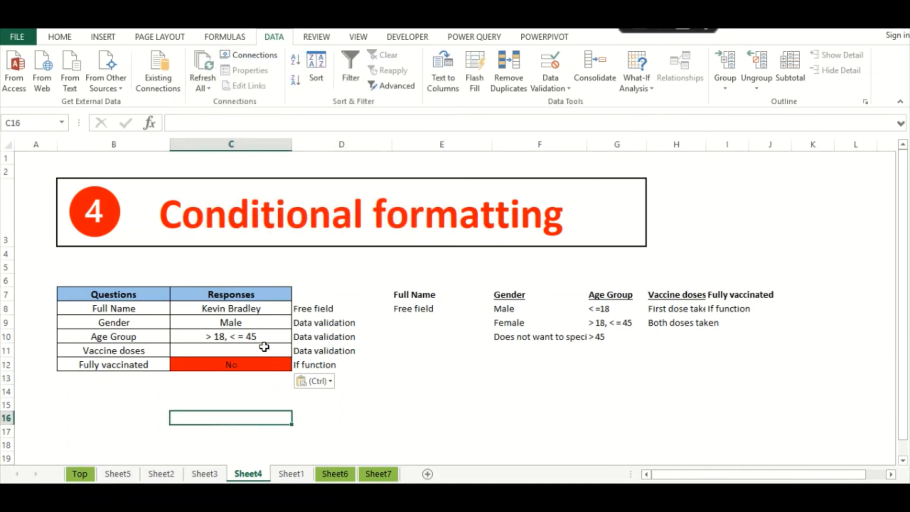
click(261, 348)
- Choose First dose taken for Vaccine doses and check the IF formula result in C12
click(297, 350)
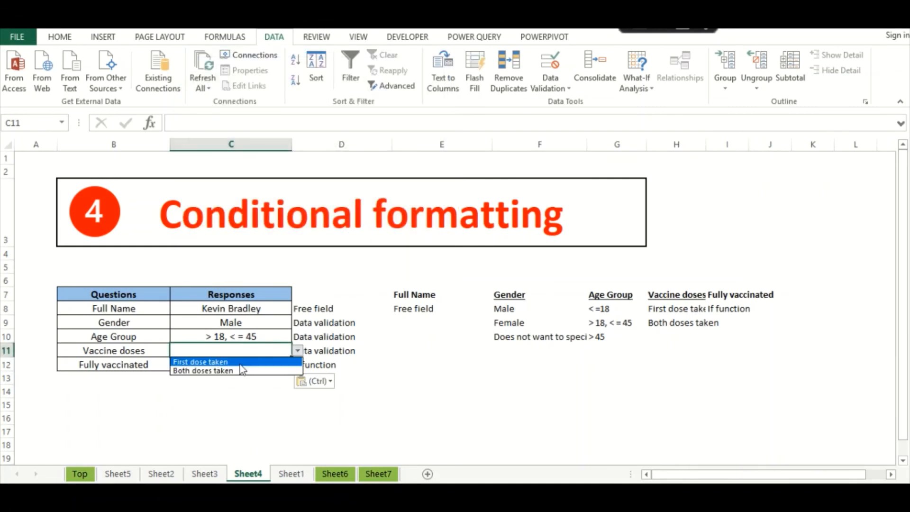
click(235, 362)
click(235, 383)
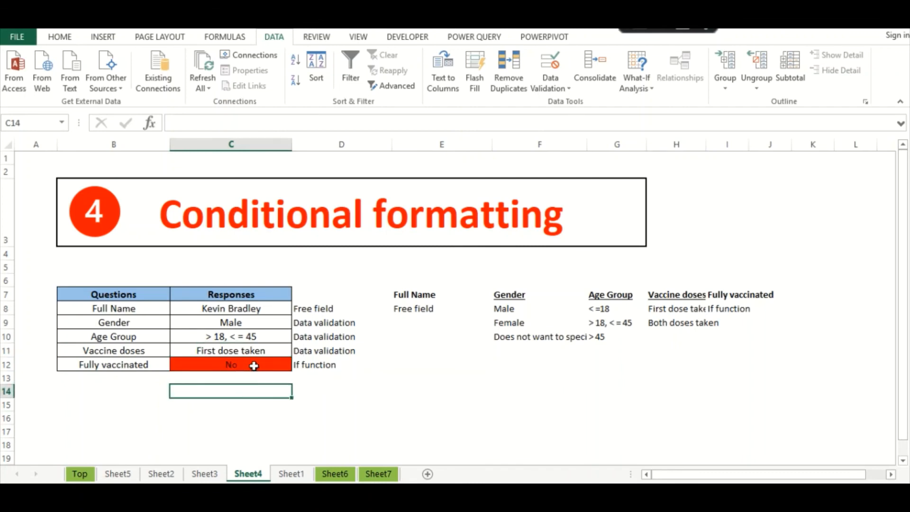
click(262, 355)
click(262, 367)
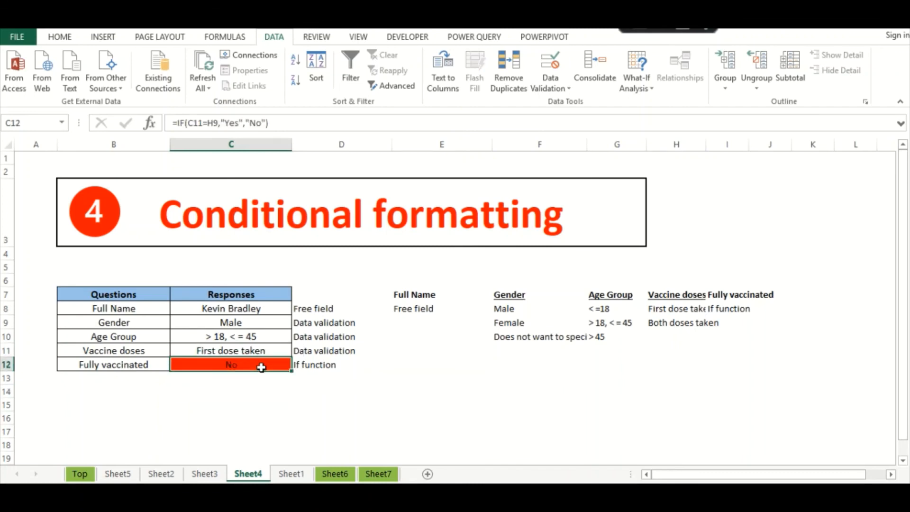
click(251, 383)
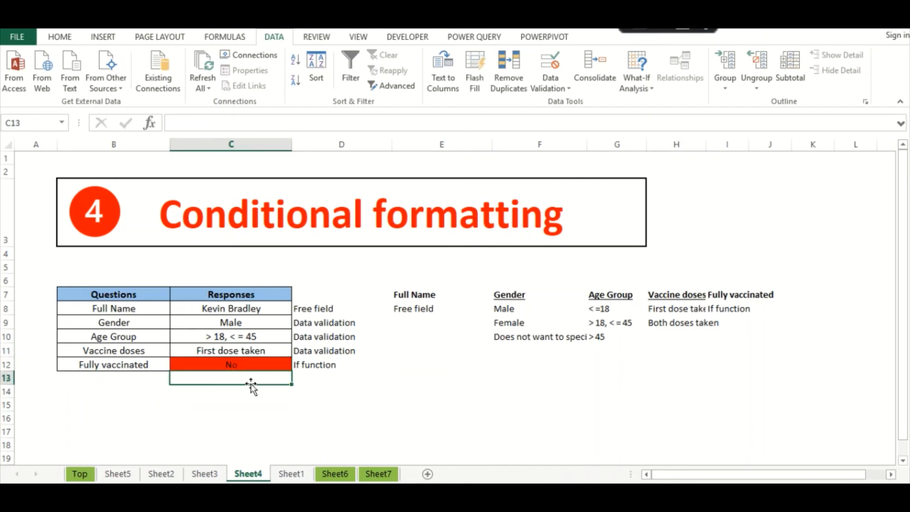
- Switch Vaccine doses to Both doses taken so C12 shows a green Yes, then go to Sheet1
click(272, 349)
click(297, 350)
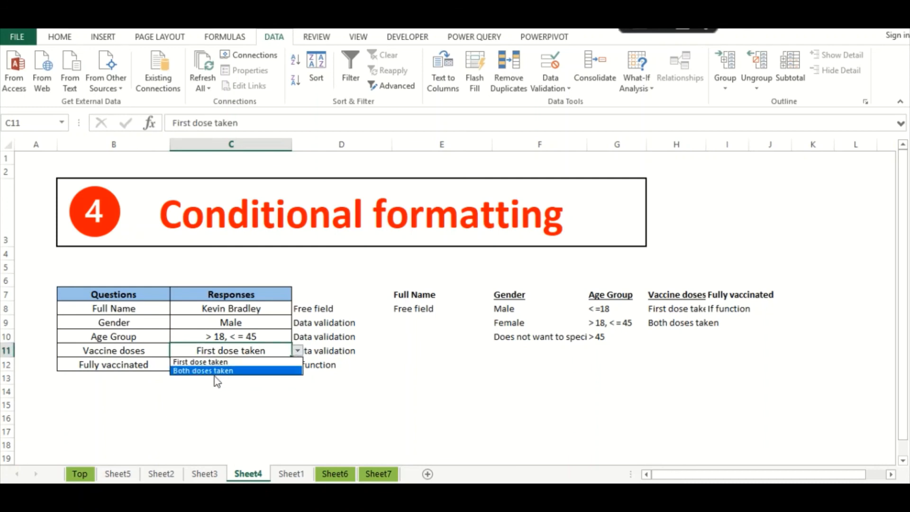
click(213, 372)
click(223, 391)
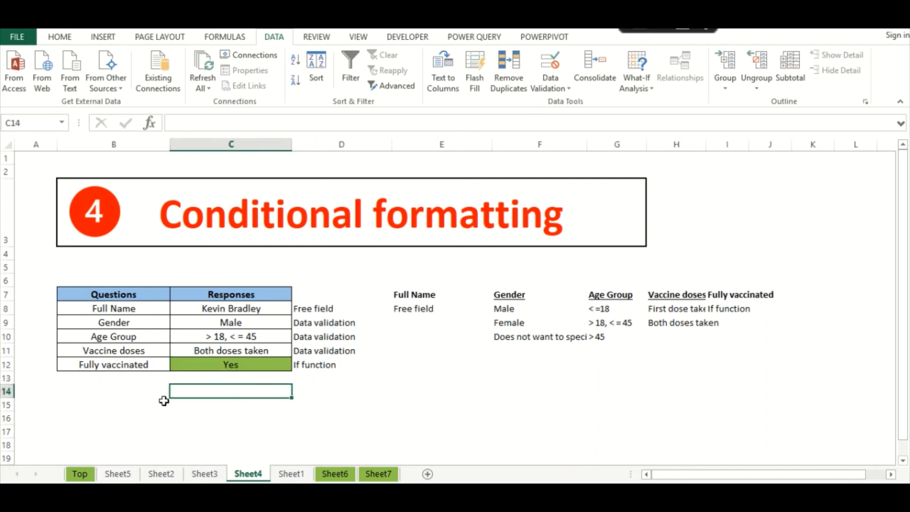
drag(128, 379, 120, 369)
click(263, 404)
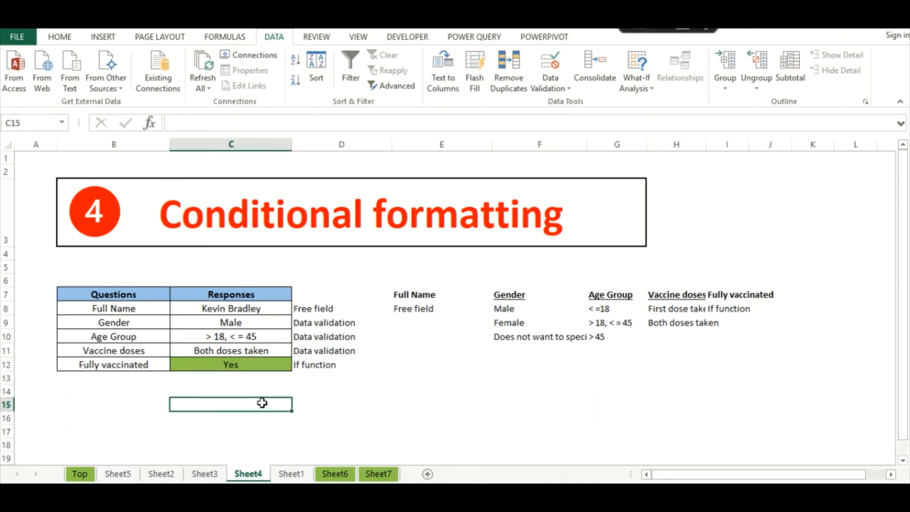
click(291, 473)
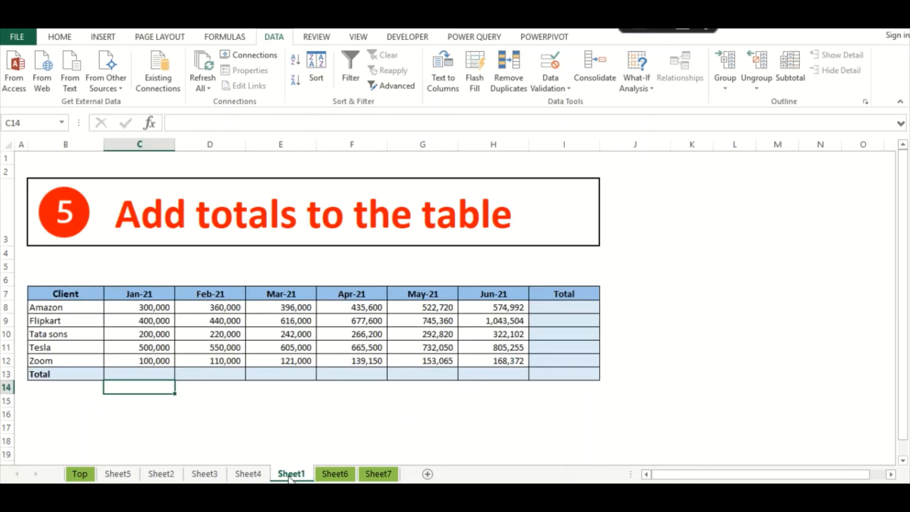
- AutoSum the Jan-21 column in C13 and fill the total row across to I13
click(186, 195)
click(129, 397)
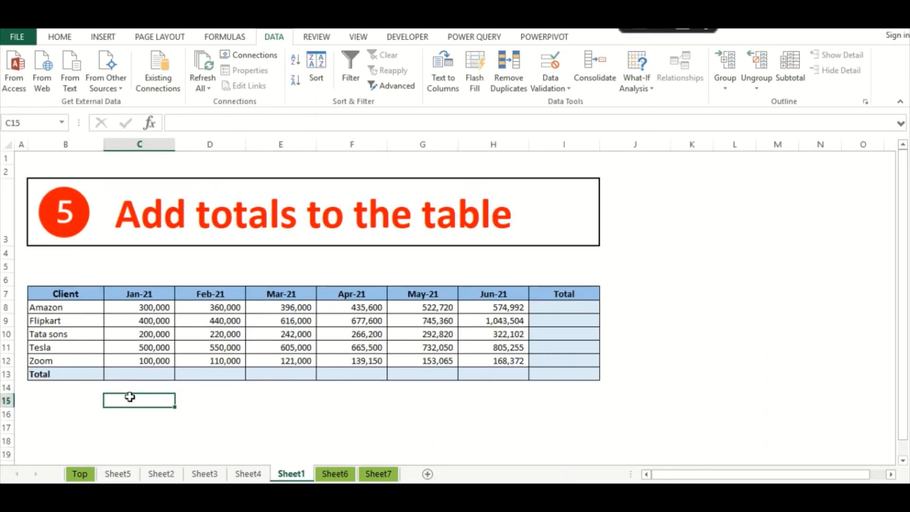
click(238, 199)
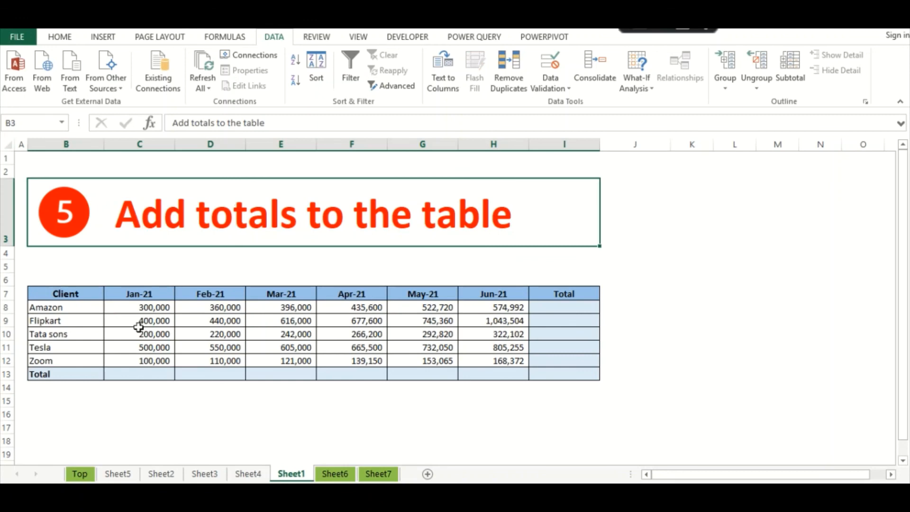
click(96, 438)
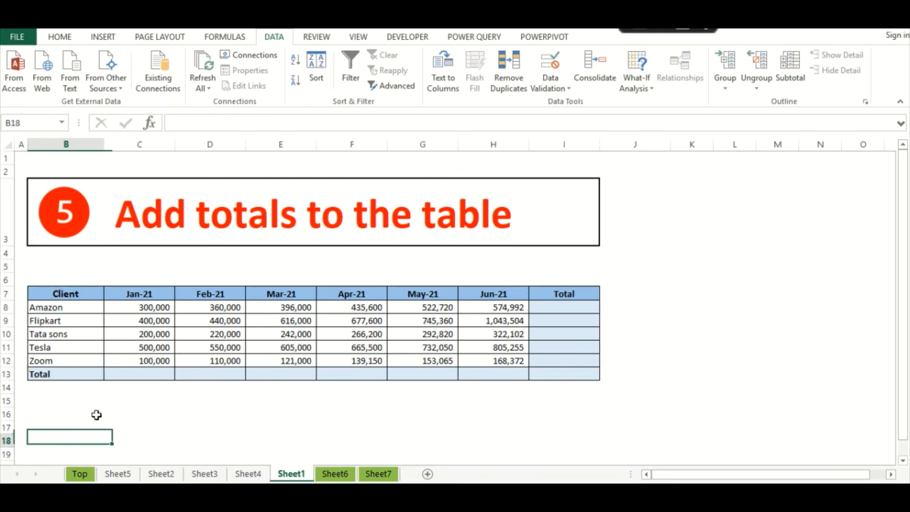
click(127, 318)
click(129, 372)
click(217, 373)
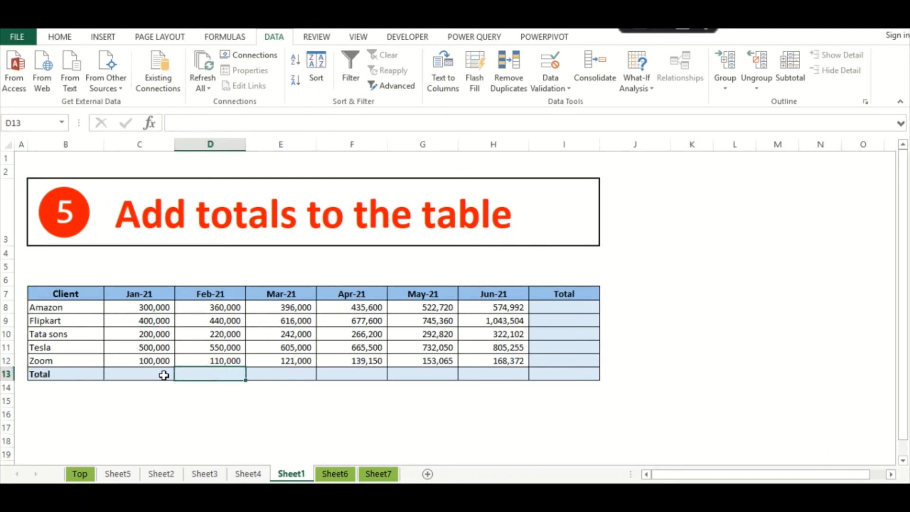
click(150, 374)
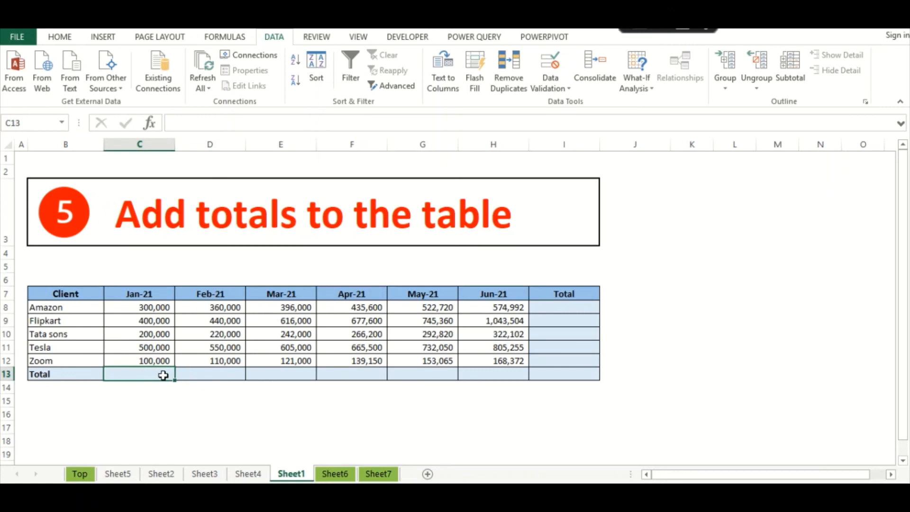
key(alt+equal)
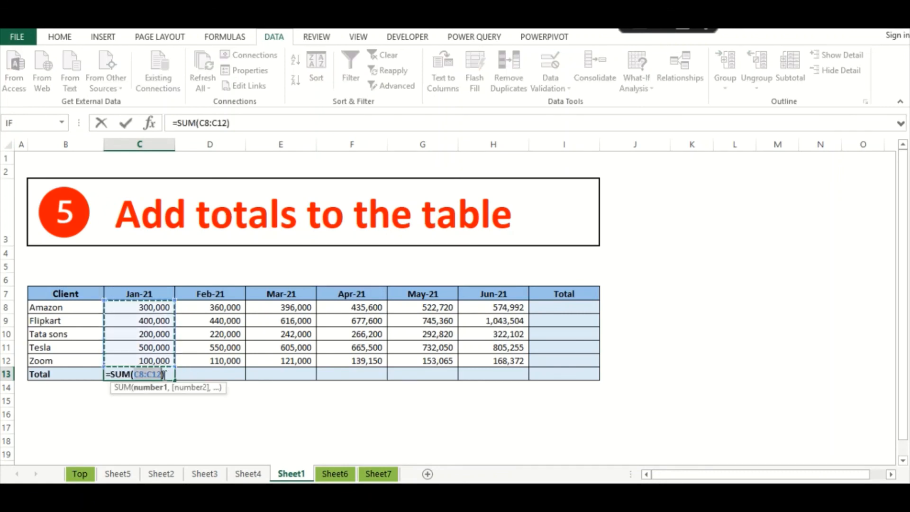
key(Return)
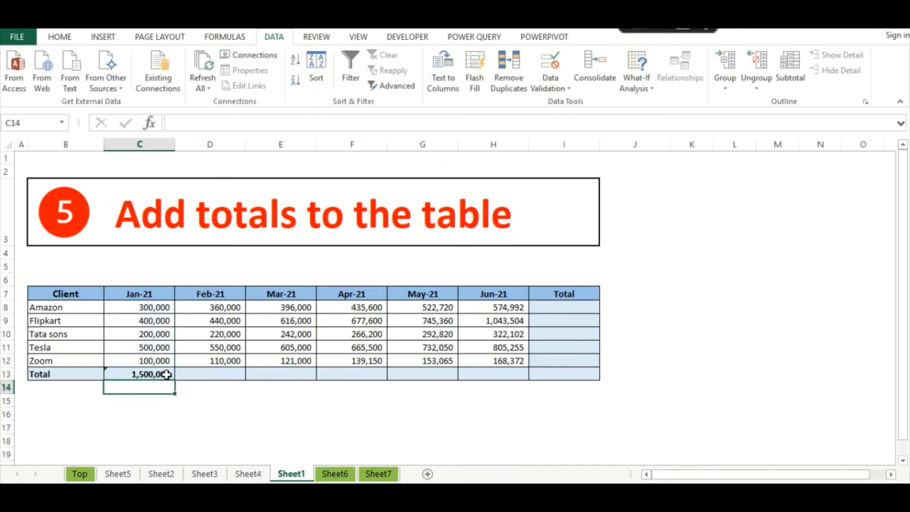
click(170, 376)
drag(176, 378, 571, 385)
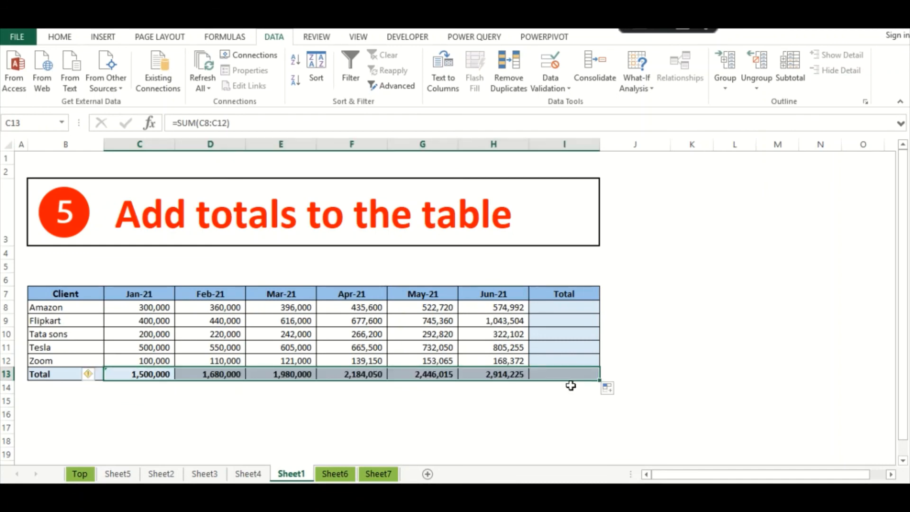
- AutoSum Amazon's monthly figures in I8 and fill the Total column down for every client
click(562, 308)
key(alt+equal)
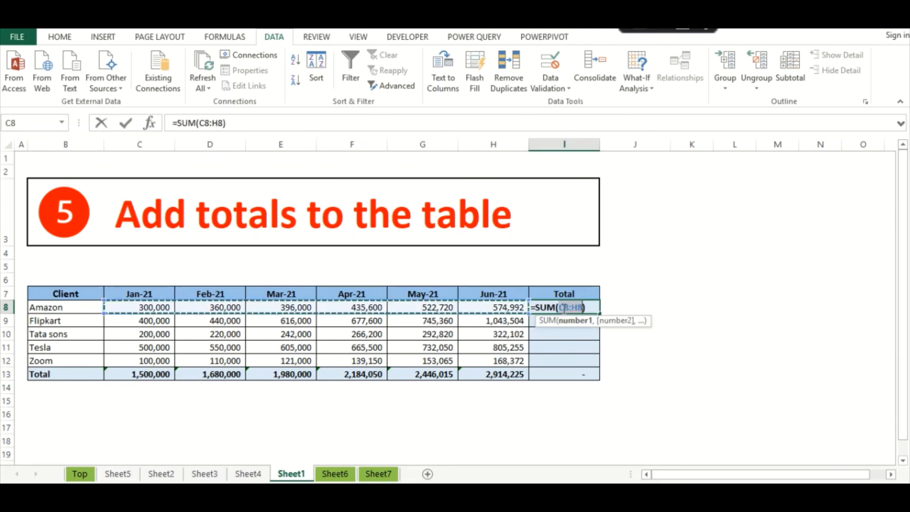
key(Return)
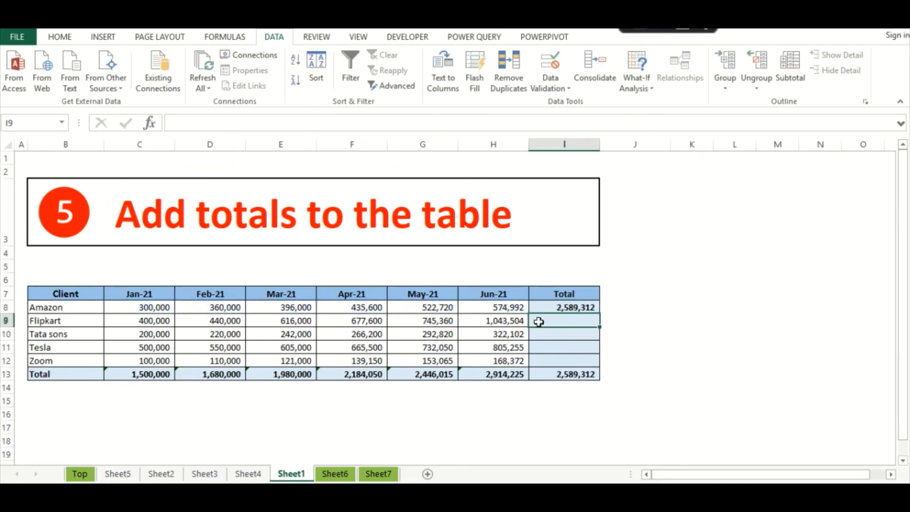
click(573, 308)
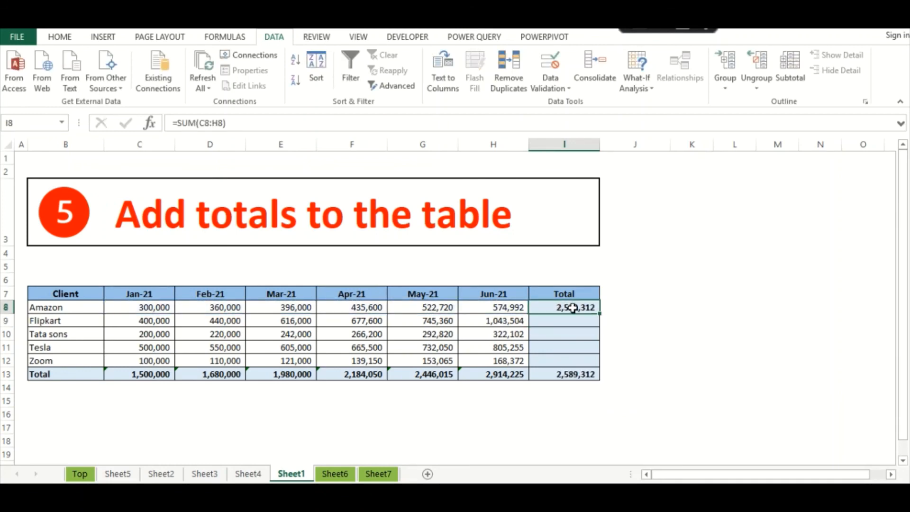
double_click(603, 315)
click(109, 440)
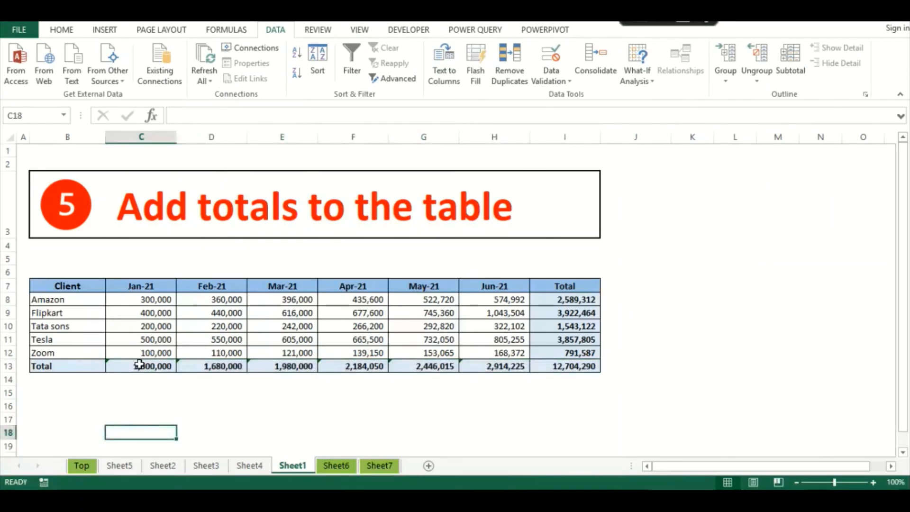
drag(139, 363, 578, 364)
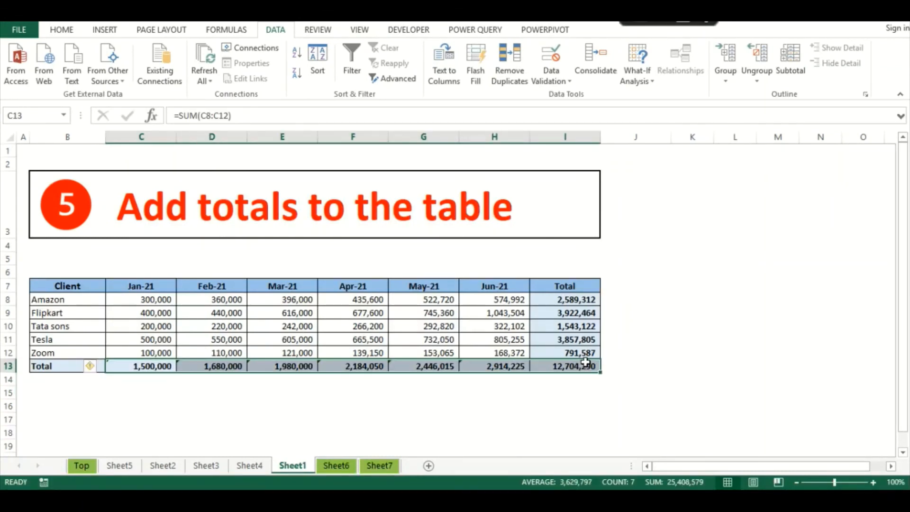
key(ctrl+z)
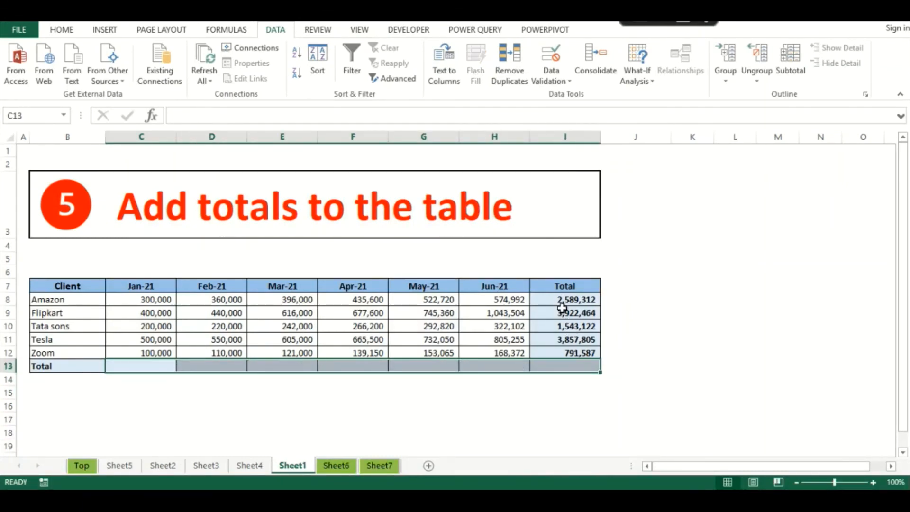
drag(562, 300, 560, 361)
key(ctrl+z)
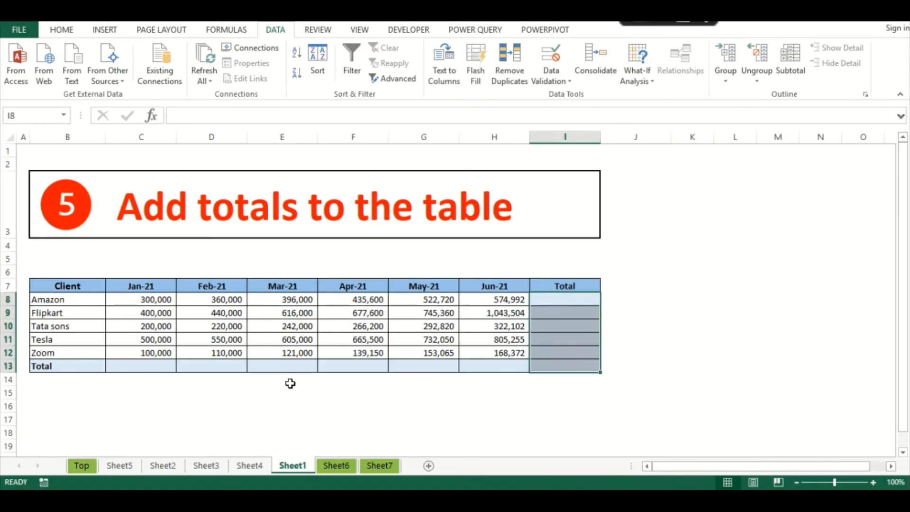
click(289, 382)
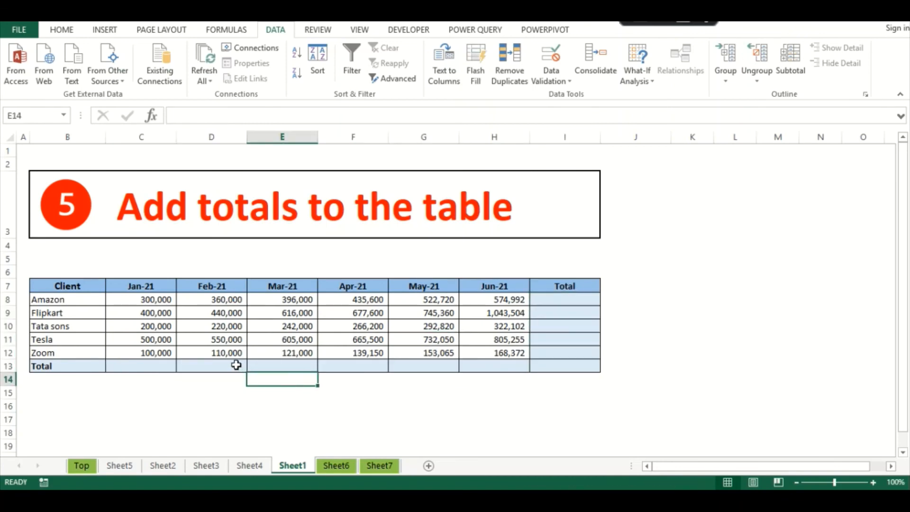
drag(151, 298, 564, 367)
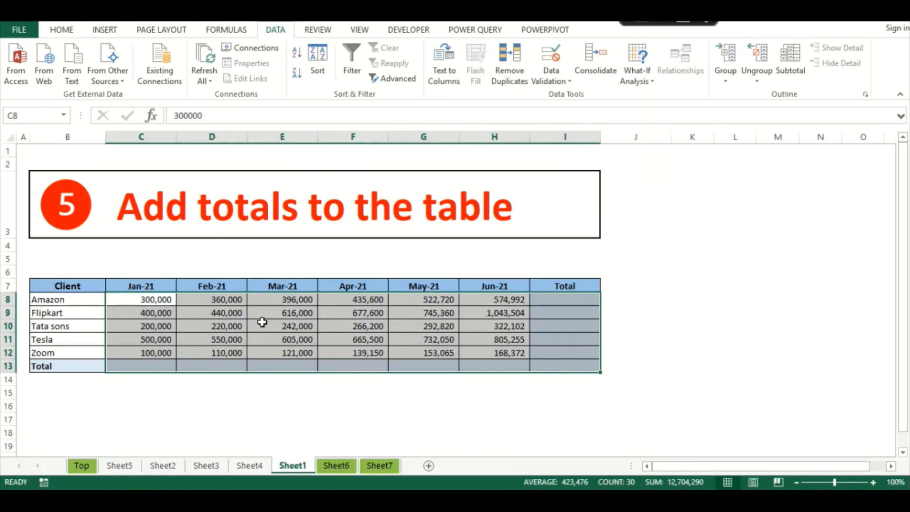
key(alt+equal)
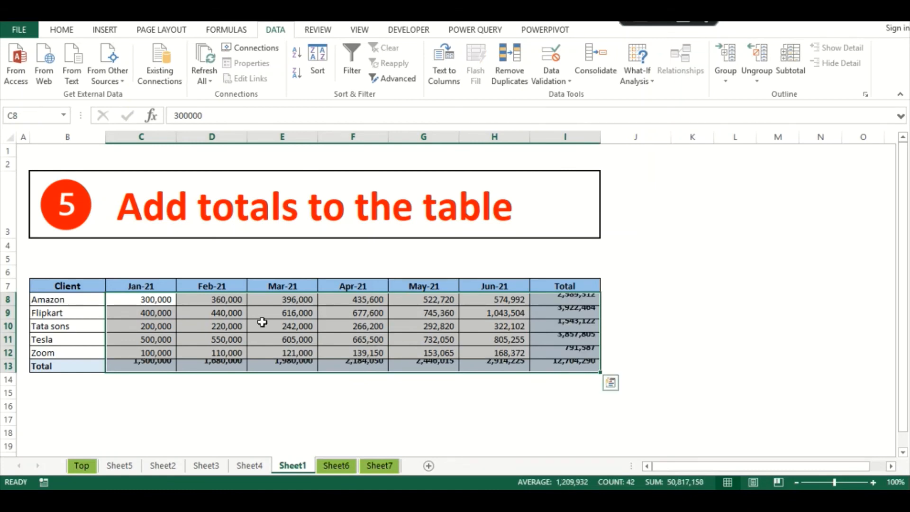
click(157, 406)
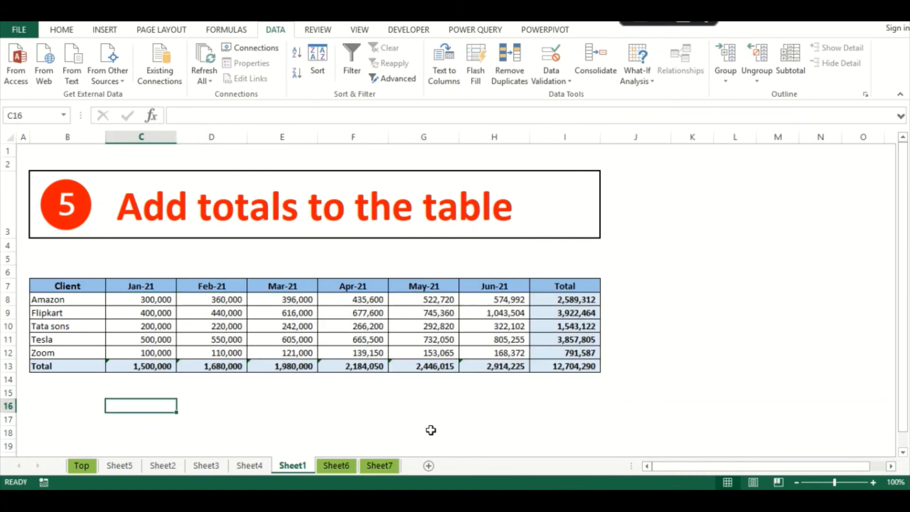